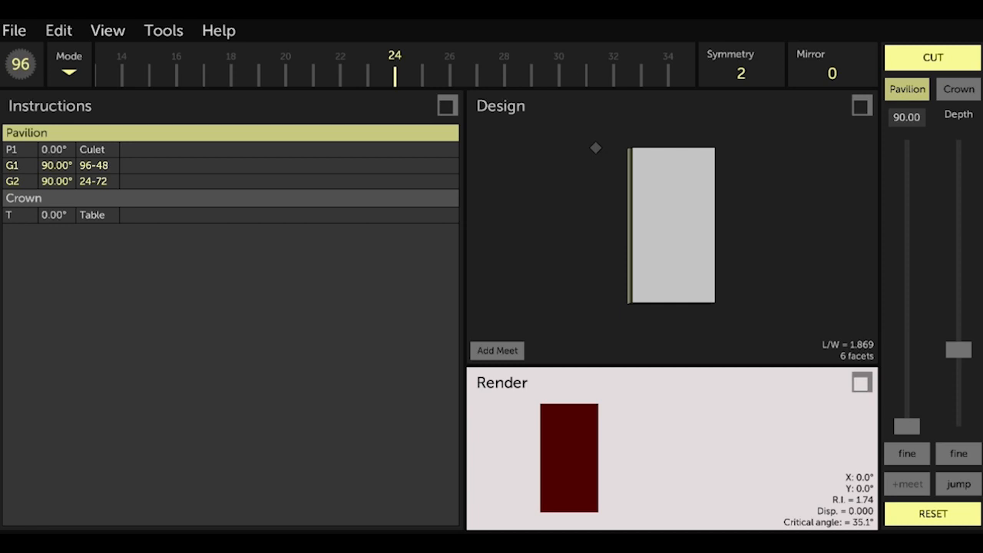
Fine-tune the depth of the 90° girdle tier at 24-72 to a length-to-width ratio of about 1.887 and cut it
{"action": "left_click_drag", "start_coordinate": [958, 349], "coordinate": [958, 350]}
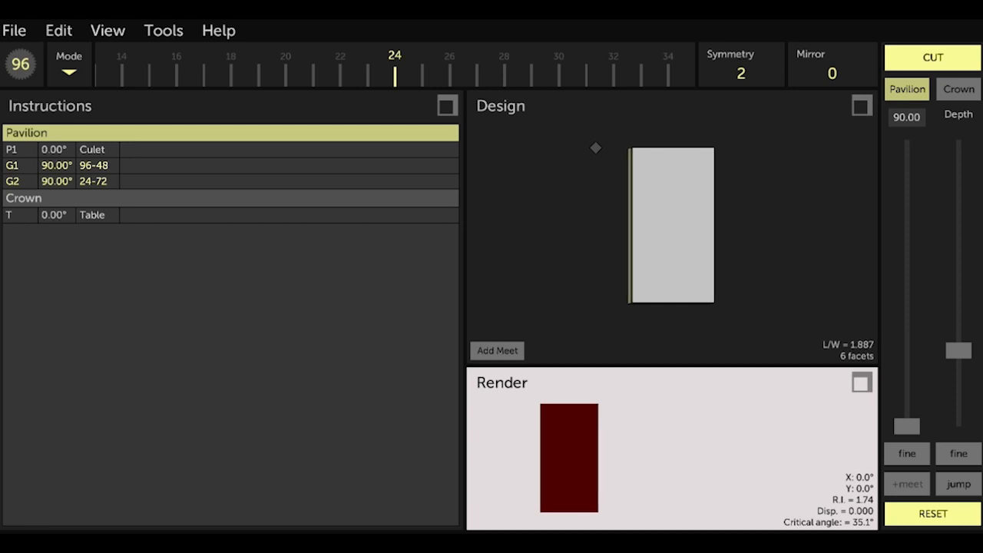
{"action": "left_click", "coordinate": [971, 57]}
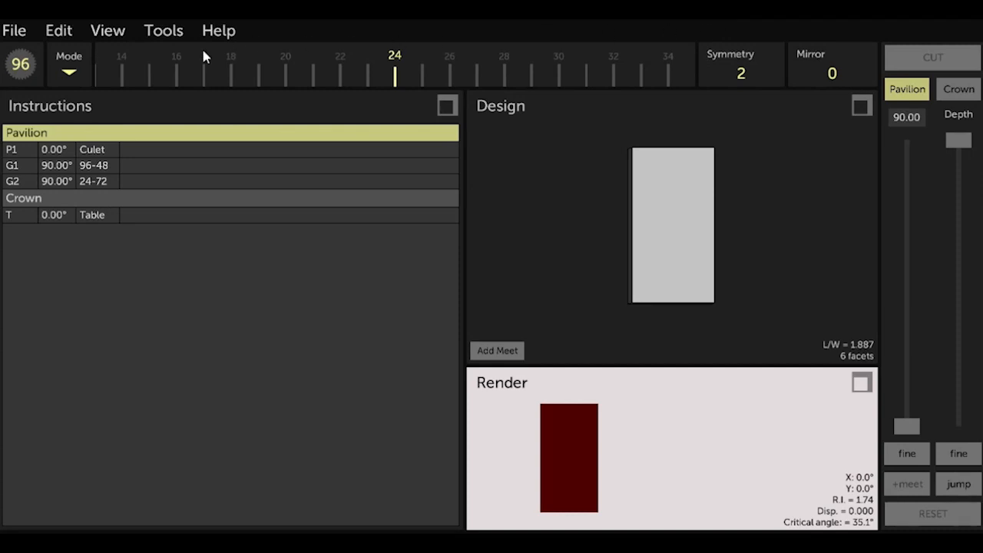
Switch the index mode to Arbitrary and enter 96 as the only index
{"action": "left_click", "coordinate": [69, 72]}
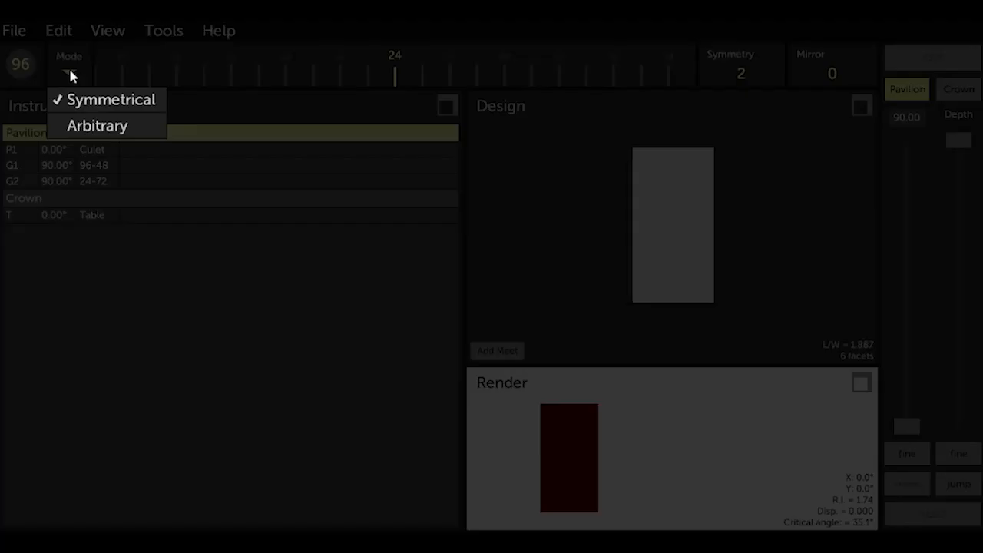
{"action": "left_click", "coordinate": [88, 127]}
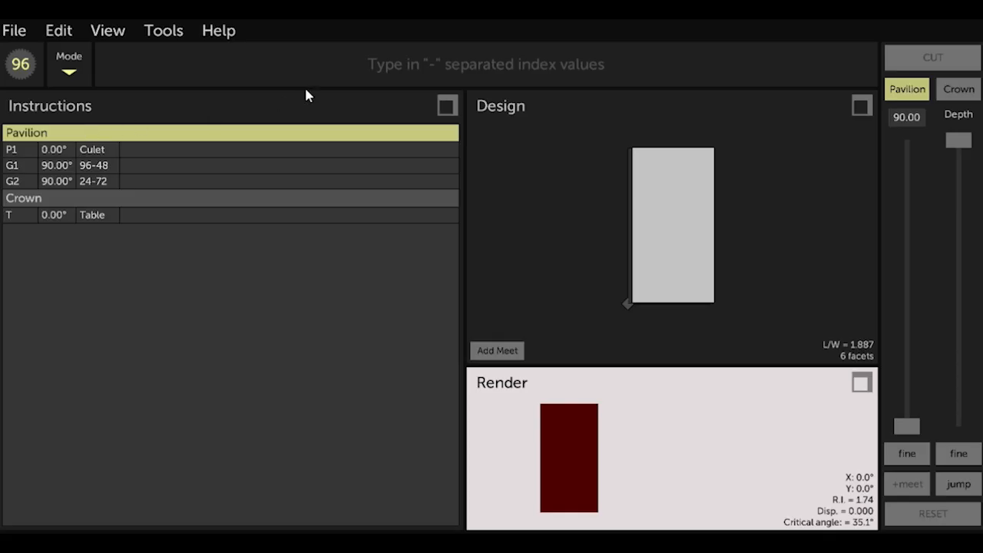
{"action": "left_click", "coordinate": [443, 68]}
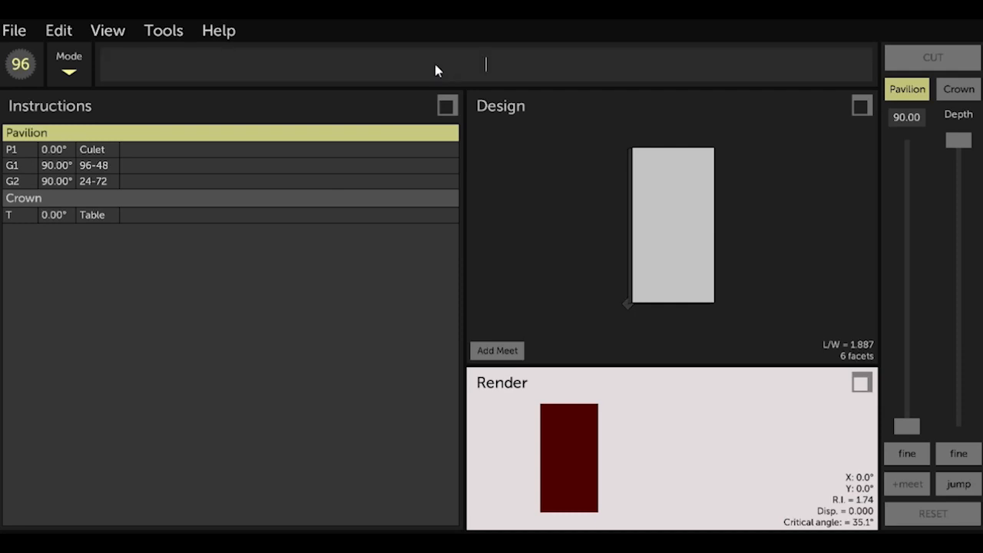
{"action": "type", "text": "96"}
Cut a single 90° girdle facet at index 96, shortening the outline to a length-to-width ratio of about 1.535
{"action": "left_click", "coordinate": [896, 122]}
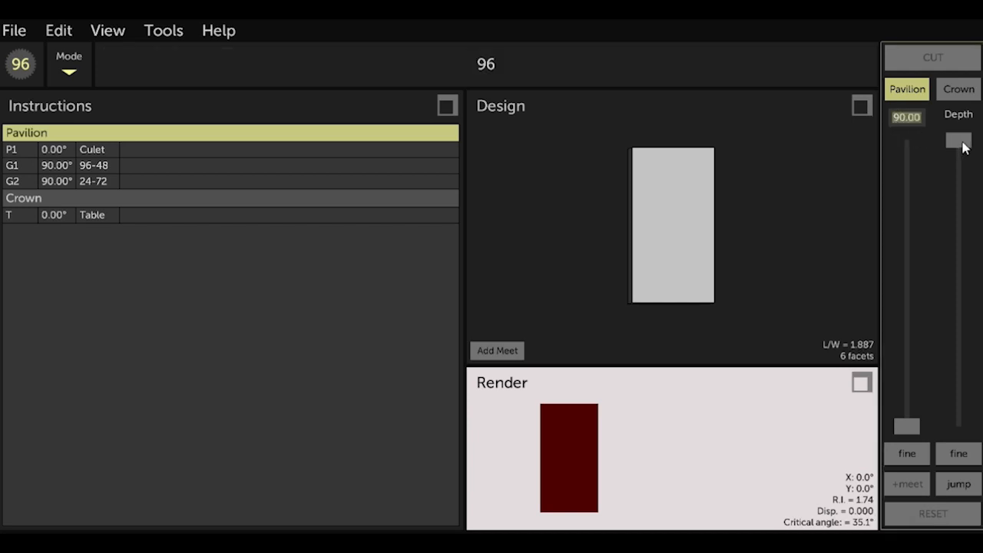
{"action": "mouse_move", "coordinate": [965, 147]}
{"action": "left_mouse_down"}
{"action": "mouse_move", "coordinate": [981, 417]}
{"action": "mouse_move", "coordinate": [978, 356]}
{"action": "left_mouse_up"}
{"action": "left_click_drag", "start_coordinate": [688, 226], "coordinate": [693, 279]}
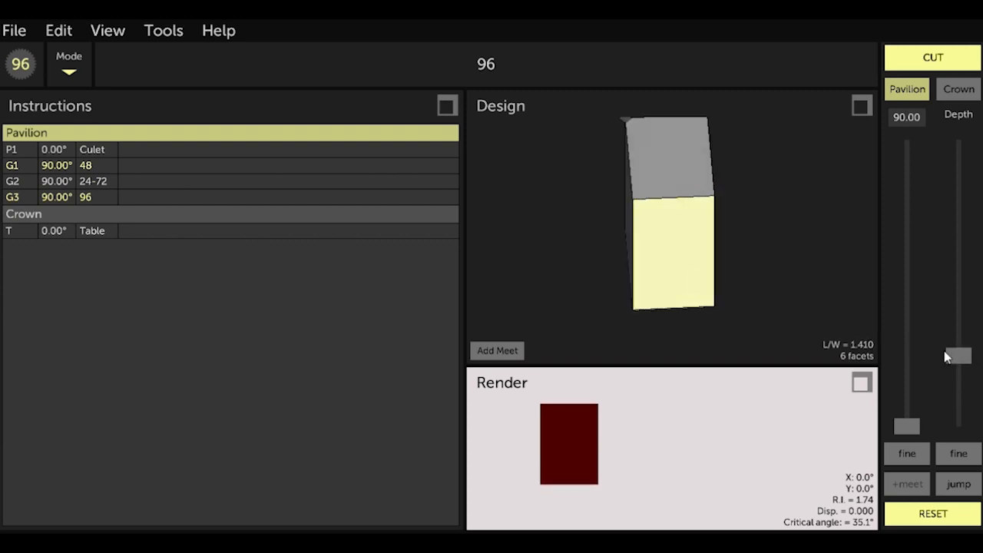
{"action": "mouse_move", "coordinate": [947, 354]}
{"action": "left_mouse_down"}
{"action": "mouse_move", "coordinate": [952, 332]}
{"action": "mouse_move", "coordinate": [952, 359]}
{"action": "left_mouse_up"}
{"action": "left_click_drag", "start_coordinate": [716, 236], "coordinate": [720, 281]}
{"action": "left_click_drag", "start_coordinate": [955, 362], "coordinate": [941, 338]}
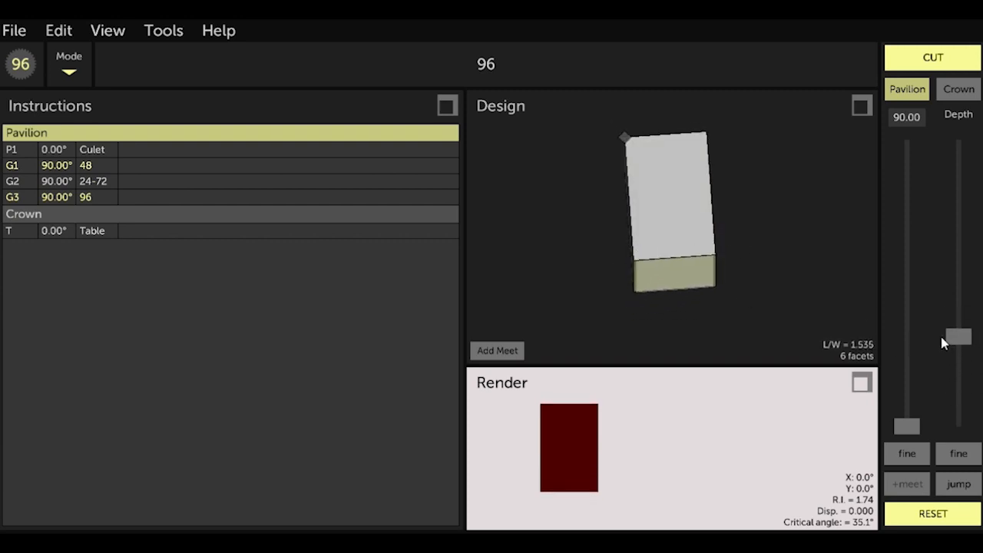
{"action": "left_click_drag", "start_coordinate": [751, 330], "coordinate": [818, 259]}
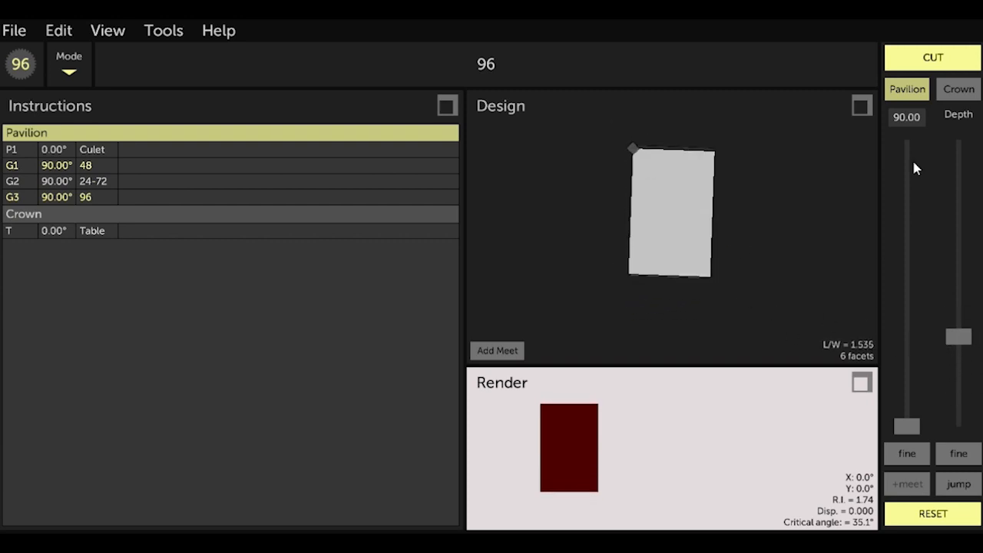
{"action": "left_click", "coordinate": [967, 55]}
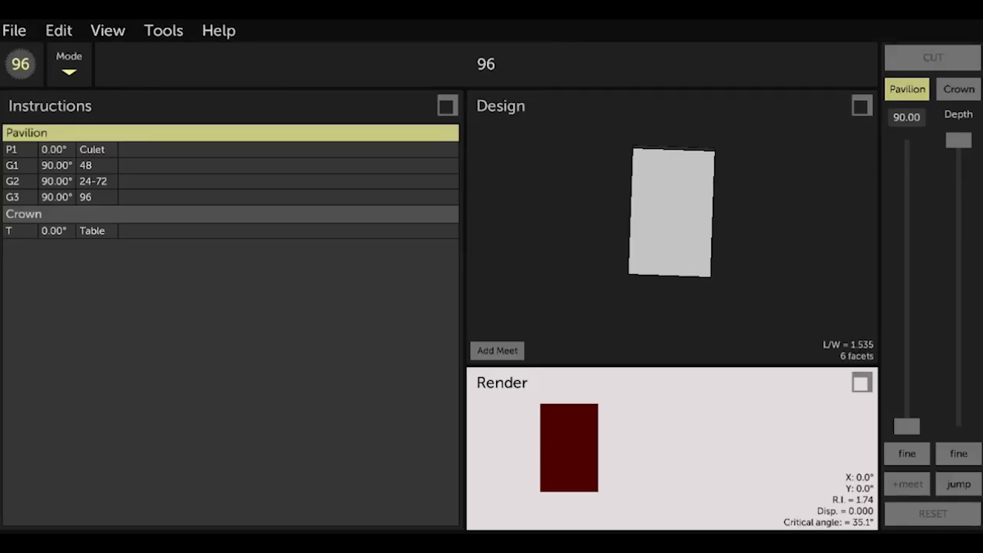
Cut a single 90° girdle facet at index 38, jumping its depth to the meet point at the outline's corner
{"action": "left_click", "coordinate": [68, 69]}
{"action": "left_click", "coordinate": [87, 138]}
{"action": "left_click", "coordinate": [483, 66]}
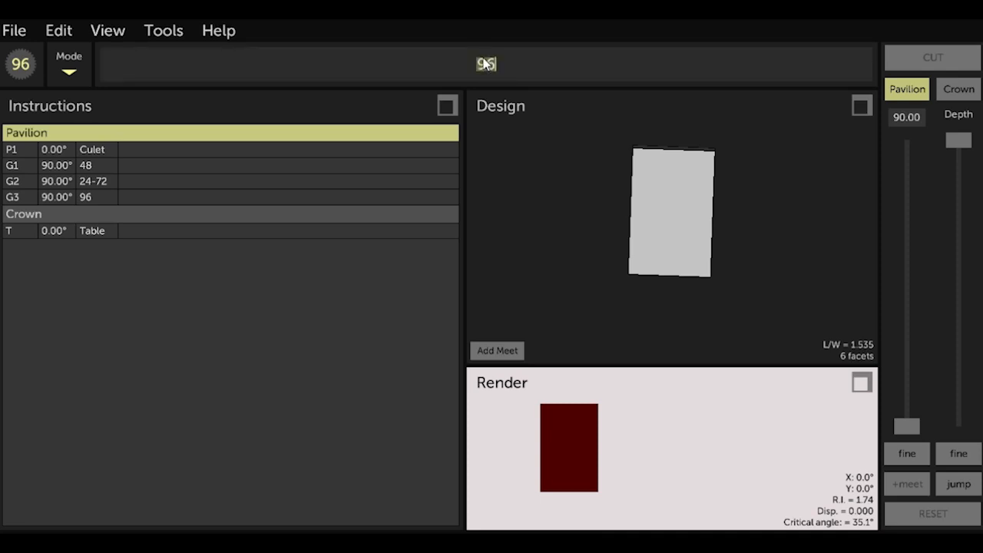
{"action": "type", "text": "38"}
{"action": "left_click_drag", "start_coordinate": [960, 140], "coordinate": [971, 314]}
{"action": "left_click", "coordinate": [967, 491]}
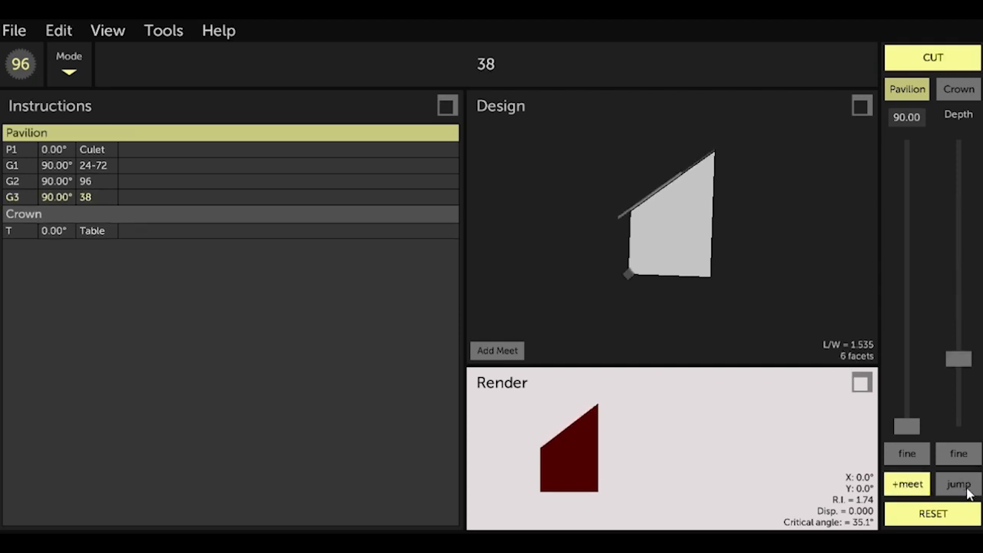
{"action": "left_click", "coordinate": [972, 60]}
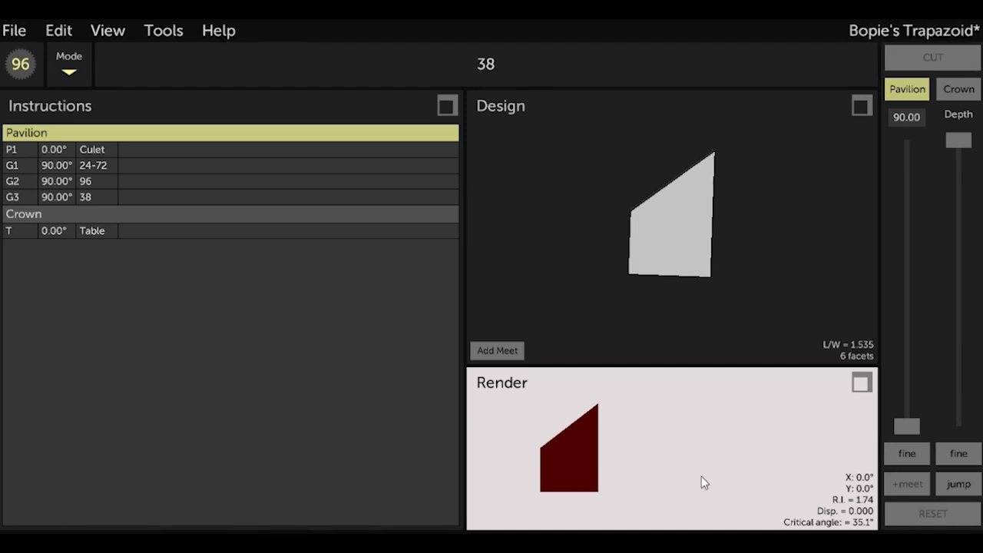
Load the 24-72 indexes from girdle tier G1 for a new pavilion tier and set its angle to 55°
{"action": "left_click", "coordinate": [54, 167]}
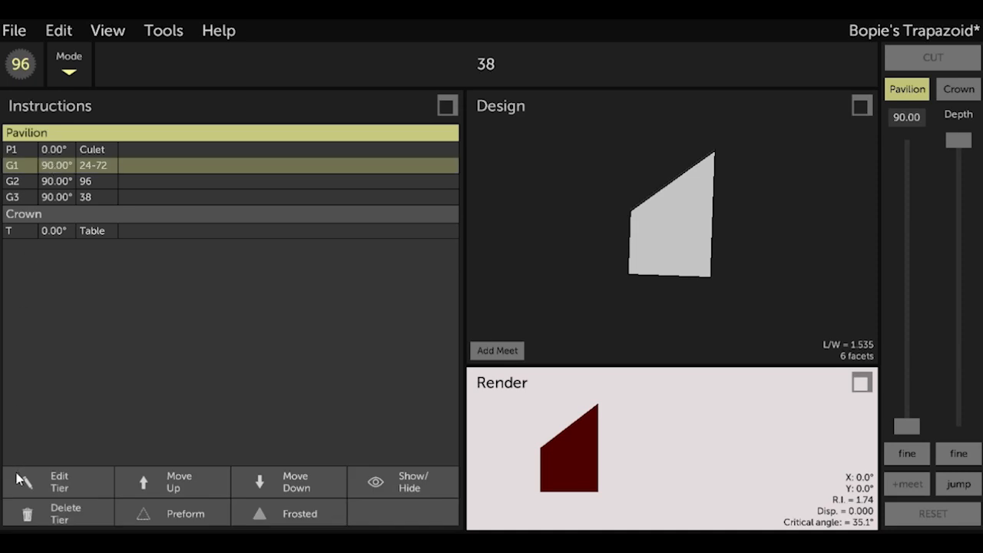
{"action": "left_click", "coordinate": [62, 483]}
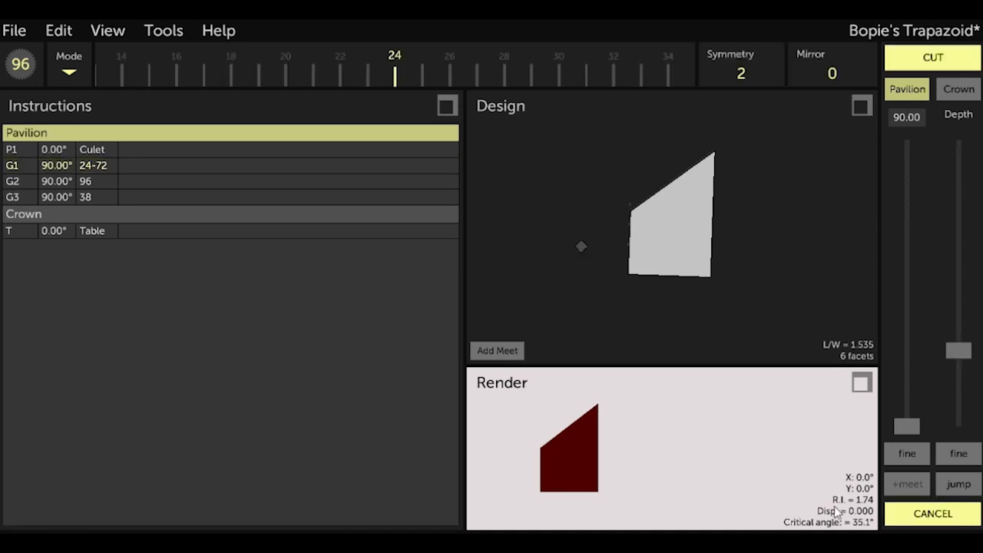
{"action": "left_click", "coordinate": [935, 513]}
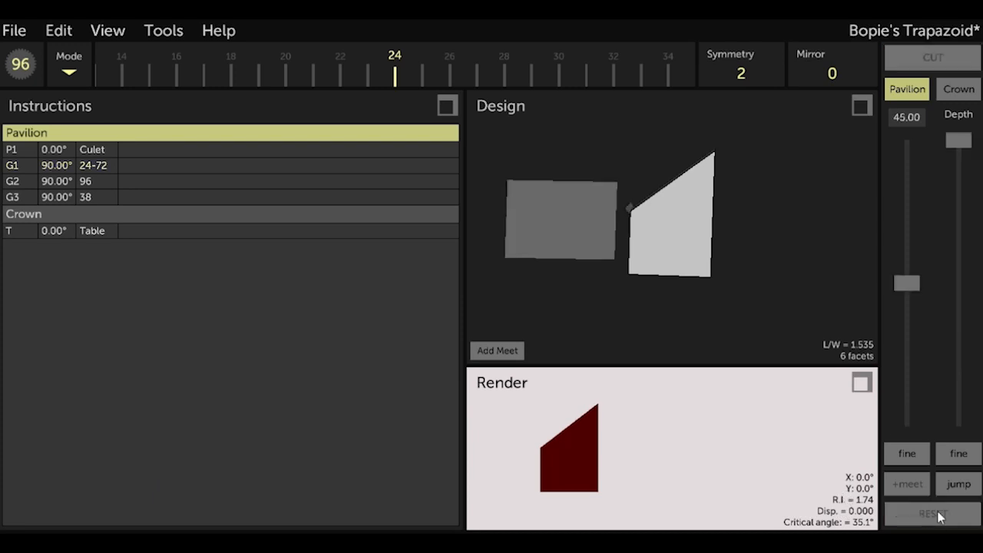
{"action": "left_click", "coordinate": [908, 119]}
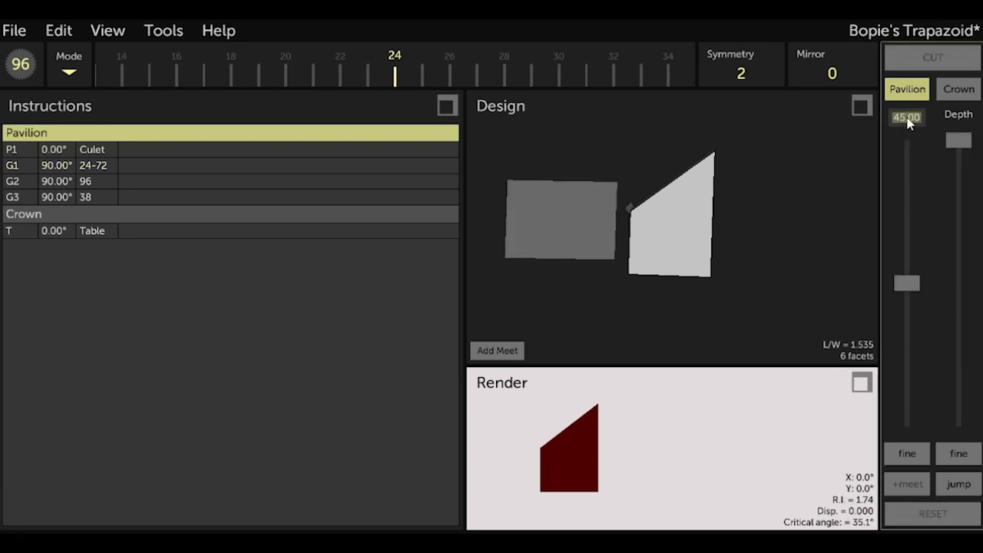
{"action": "type", "text": "55"}
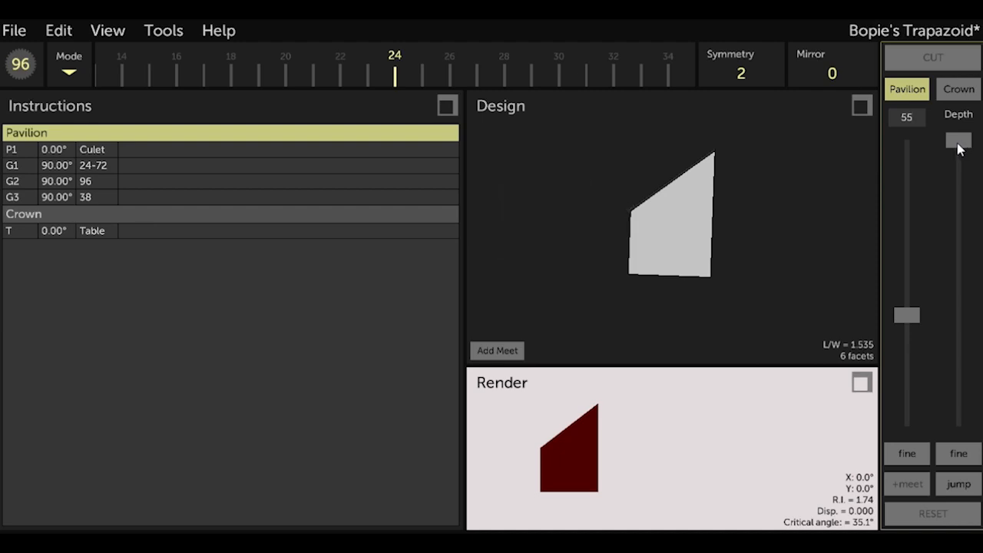
Cut the 55° pavilion tier at 24-72 deep enough for its two facets to meet in a ridge and remove the culet
{"action": "left_click_drag", "start_coordinate": [960, 146], "coordinate": [972, 320]}
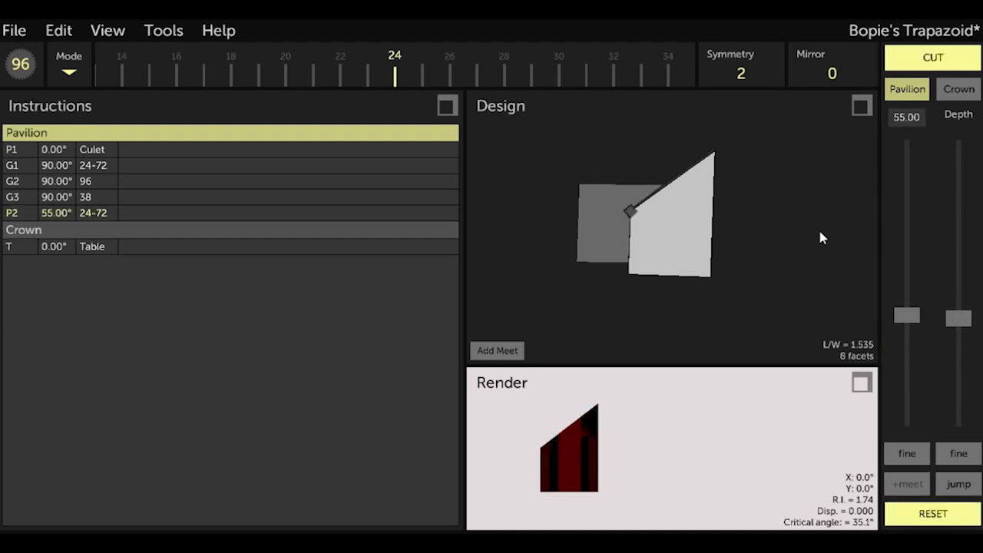
{"action": "left_click_drag", "start_coordinate": [822, 332], "coordinate": [754, 252]}
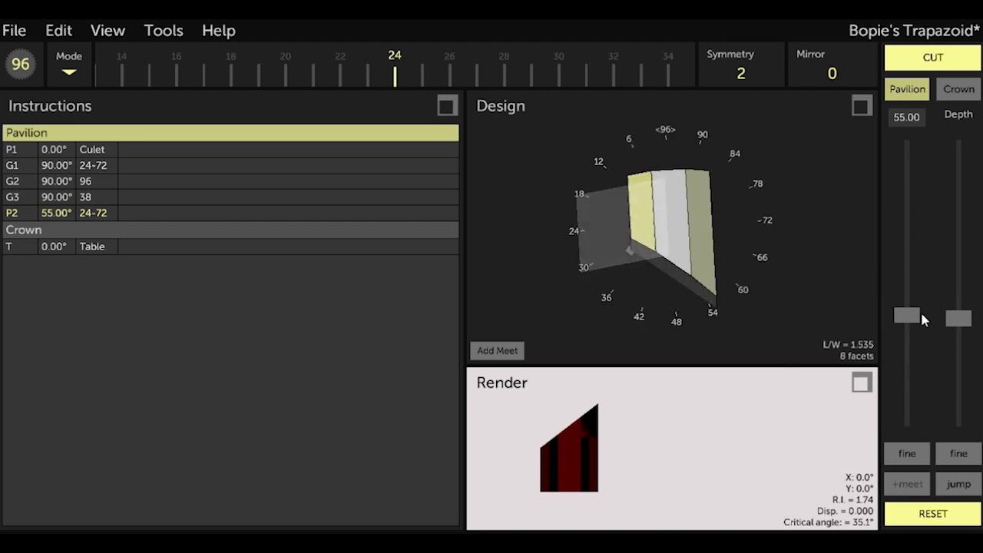
{"action": "left_click_drag", "start_coordinate": [957, 318], "coordinate": [962, 346]}
{"action": "left_click_drag", "start_coordinate": [834, 302], "coordinate": [850, 351]}
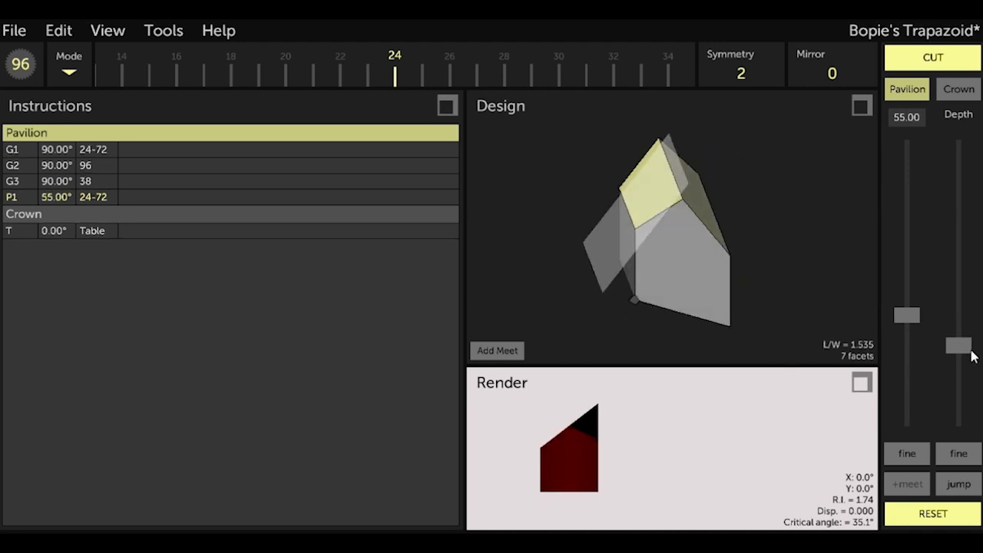
{"action": "left_click_drag", "start_coordinate": [970, 350], "coordinate": [969, 362]}
{"action": "left_click_drag", "start_coordinate": [815, 327], "coordinate": [677, 329]}
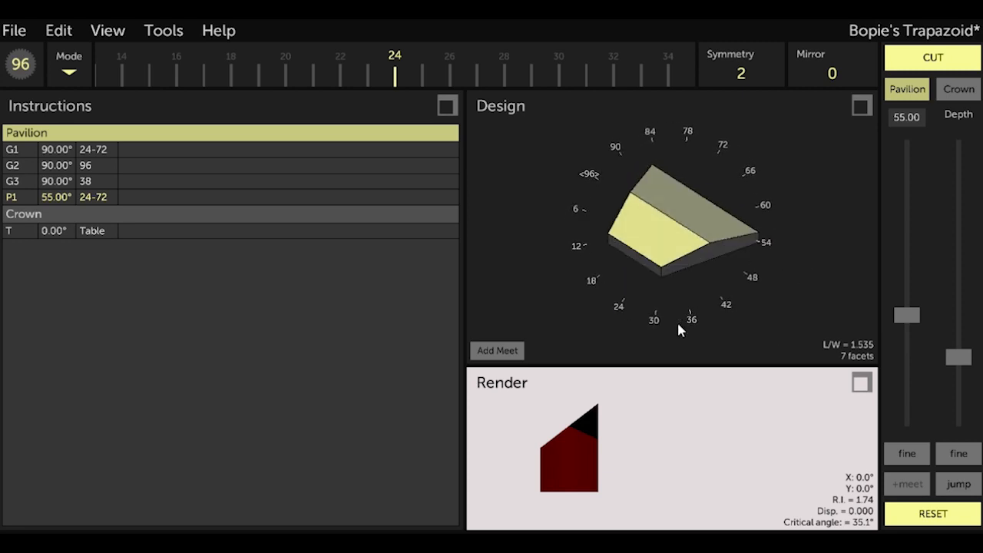
{"action": "left_click", "coordinate": [971, 59]}
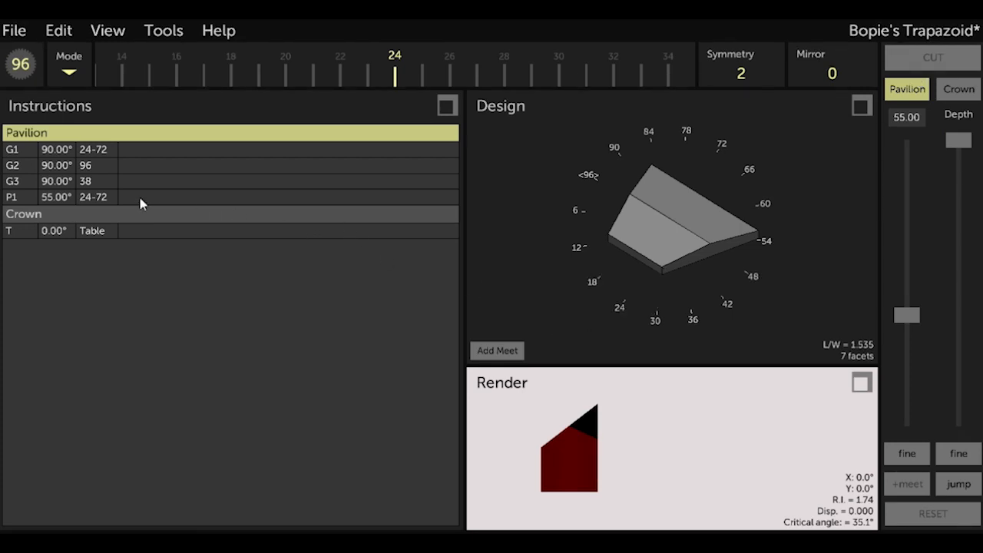
Cut a 55° pavilion facet at index 96, based on girdle tier G2, with its depth jumped to the meet point
{"action": "left_click", "coordinate": [65, 165]}
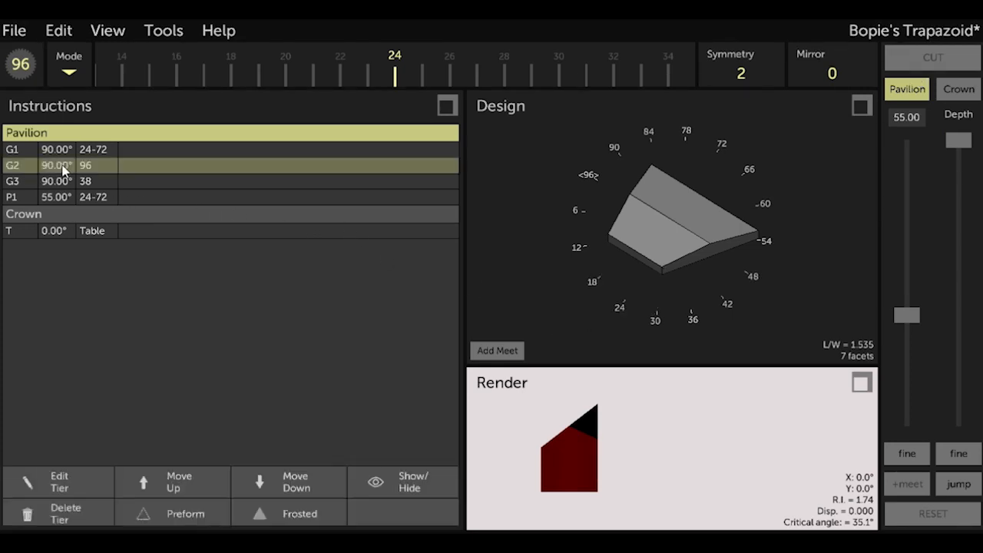
{"action": "left_click", "coordinate": [51, 487]}
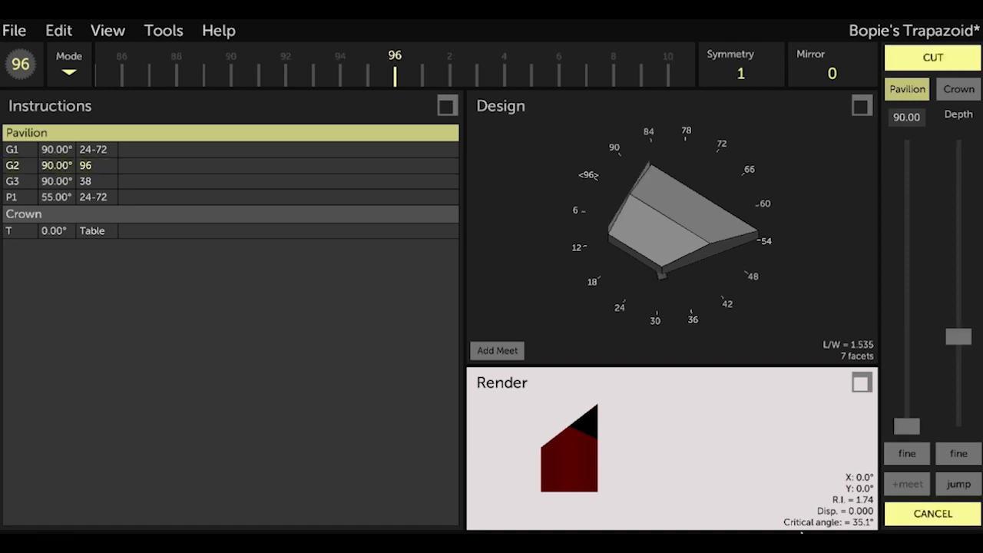
{"action": "left_click", "coordinate": [920, 517]}
{"action": "left_click", "coordinate": [908, 118]}
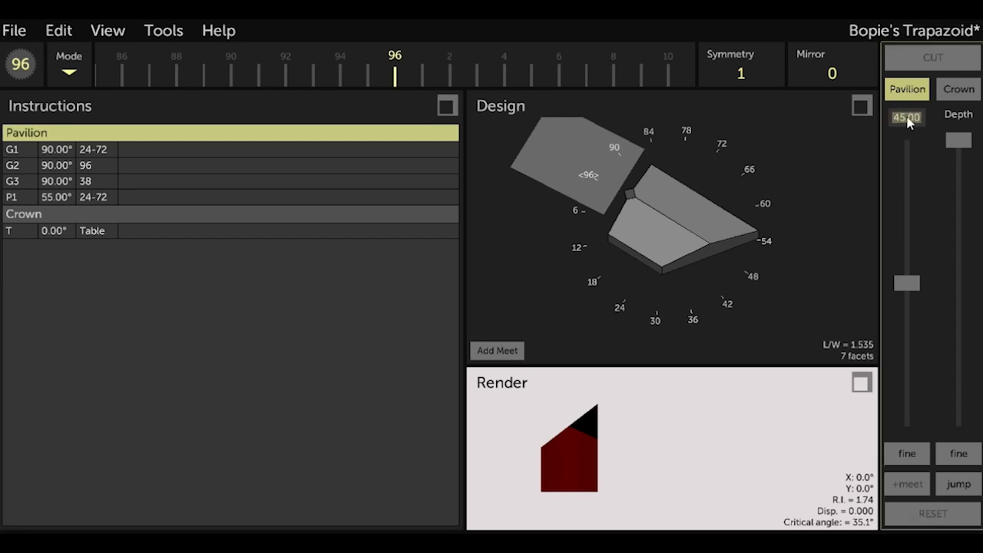
{"action": "type", "text": "55"}
{"action": "key", "text": "Return"}
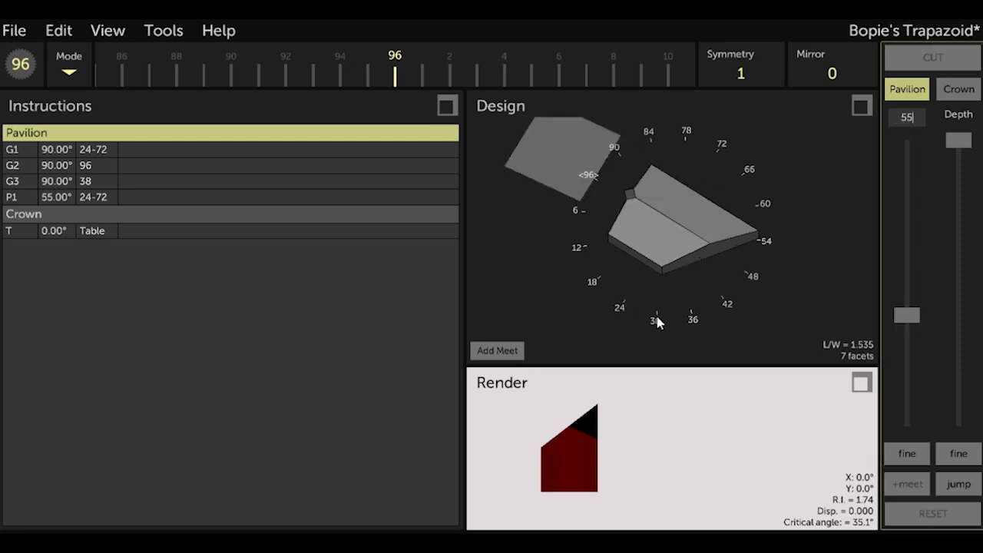
{"action": "left_click_drag", "start_coordinate": [585, 262], "coordinate": [606, 287]}
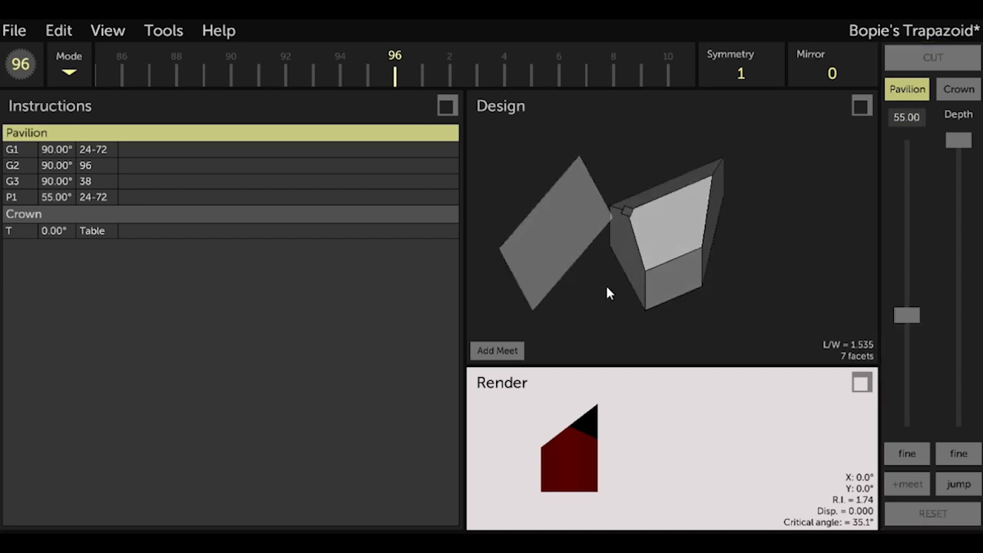
{"action": "left_click", "coordinate": [959, 485]}
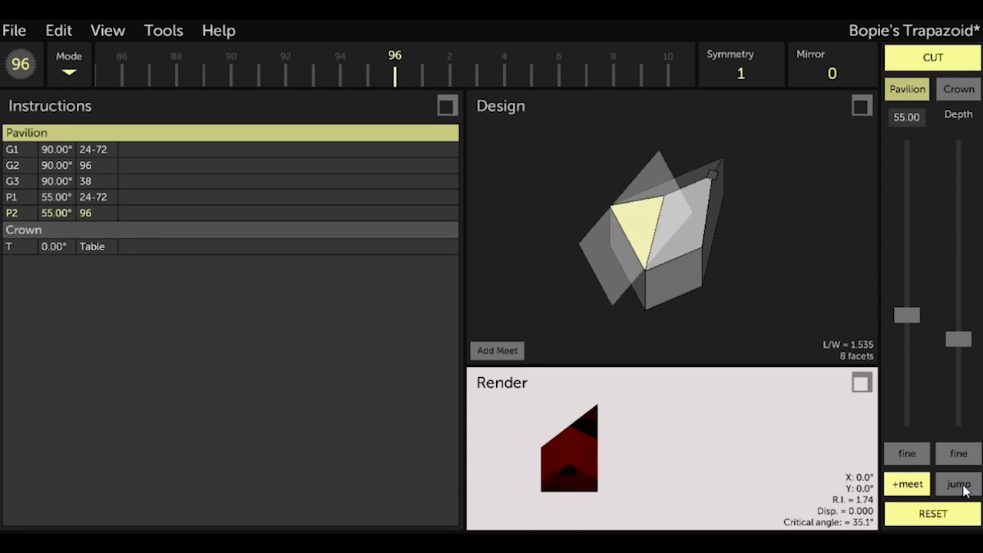
{"action": "left_click", "coordinate": [940, 66]}
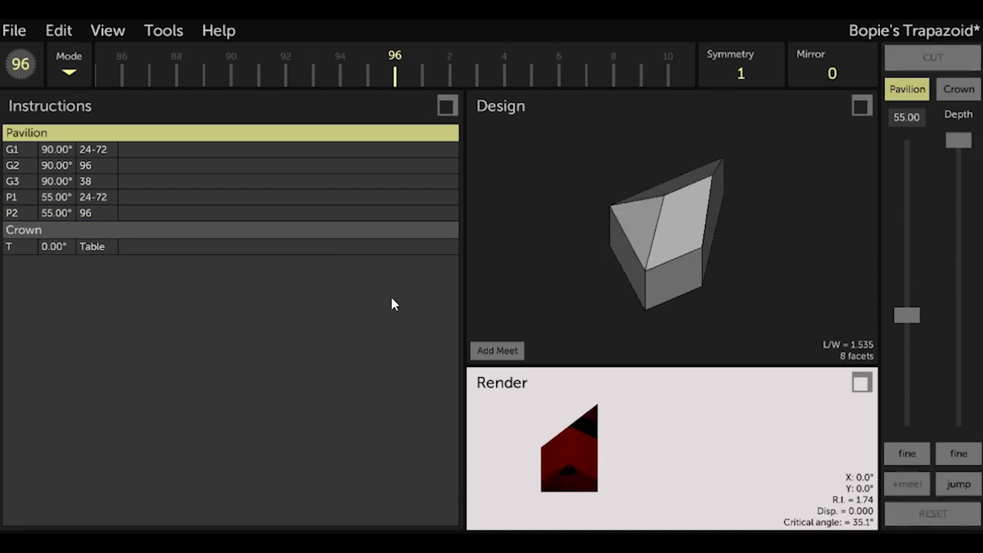
Cut a 55° pavilion facet at index 38, based on girdle tier G3, with its depth jumped to the meet point
{"action": "left_click_drag", "start_coordinate": [603, 244], "coordinate": [731, 201]}
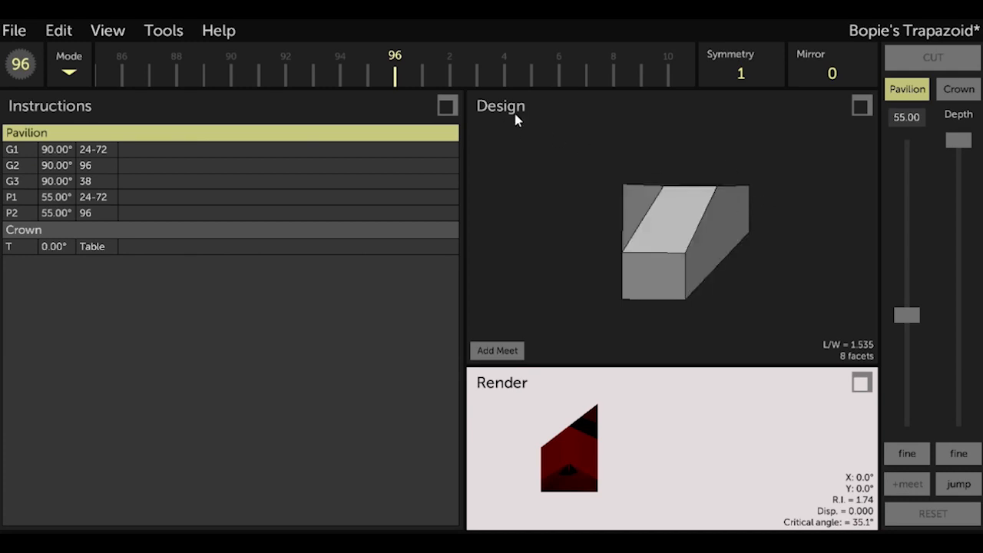
{"action": "left_click", "coordinate": [67, 181]}
{"action": "left_click", "coordinate": [58, 482]}
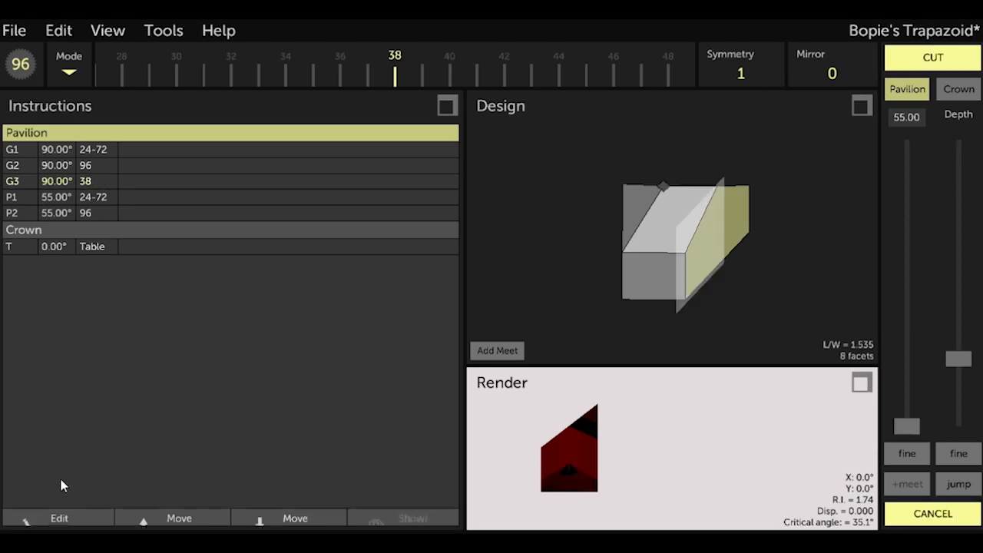
{"action": "left_click_drag", "start_coordinate": [906, 426], "coordinate": [906, 282]}
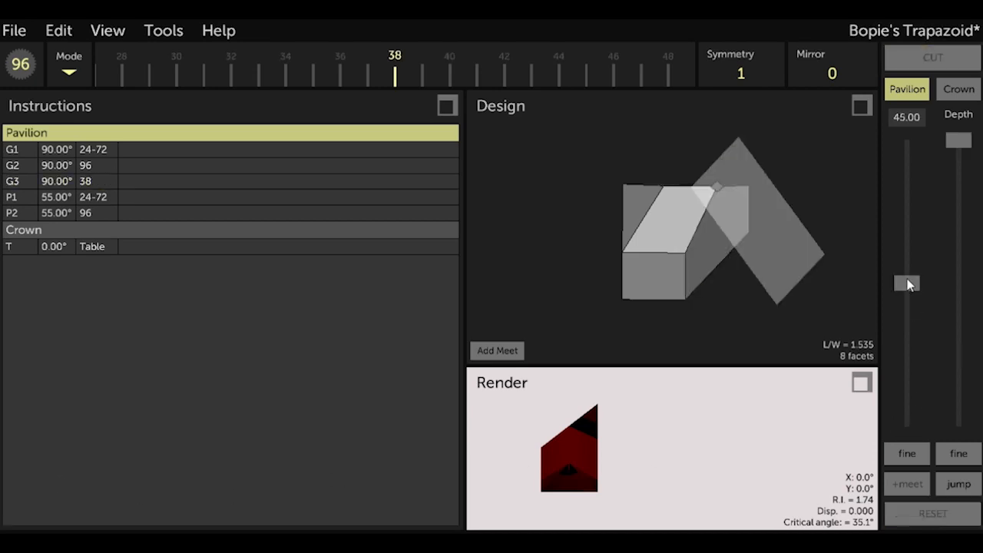
{"action": "type", "text": "55"}
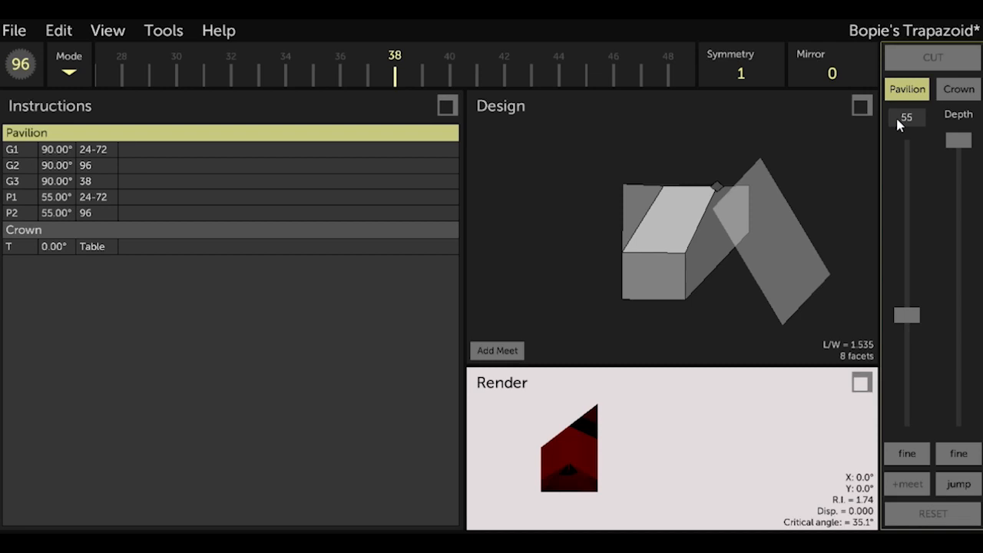
{"action": "left_click", "coordinate": [959, 483]}
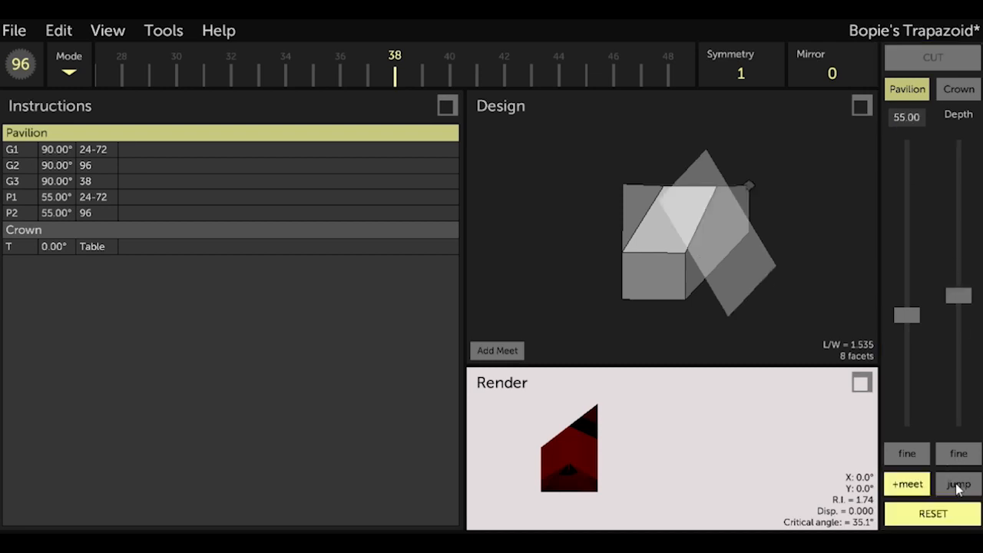
{"action": "left_click_drag", "start_coordinate": [671, 267], "coordinate": [676, 303]}
{"action": "left_click", "coordinate": [936, 56]}
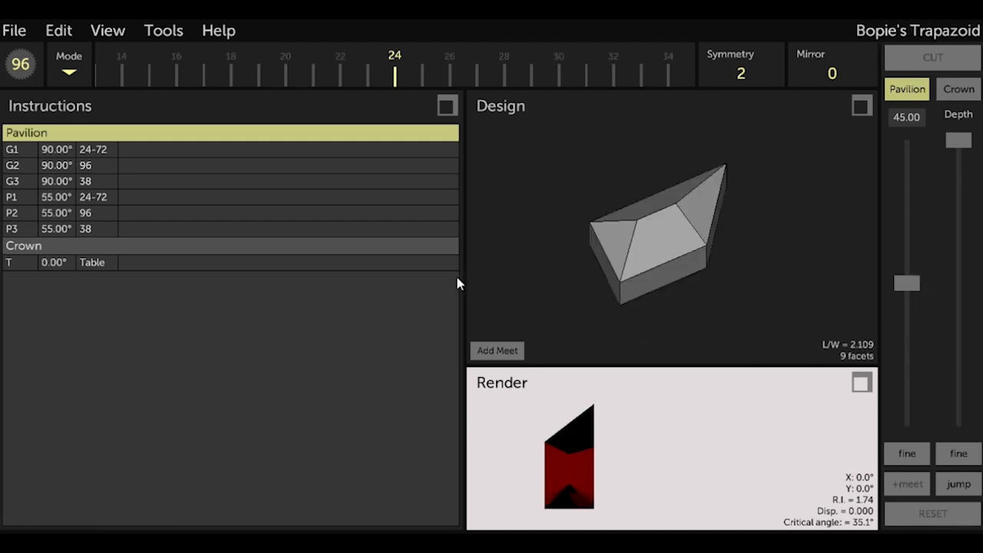
Load the 24-72 indexes from pavilion tier P1 for a new pavilion tier and set its angle to 50°
{"action": "left_click", "coordinate": [50, 199]}
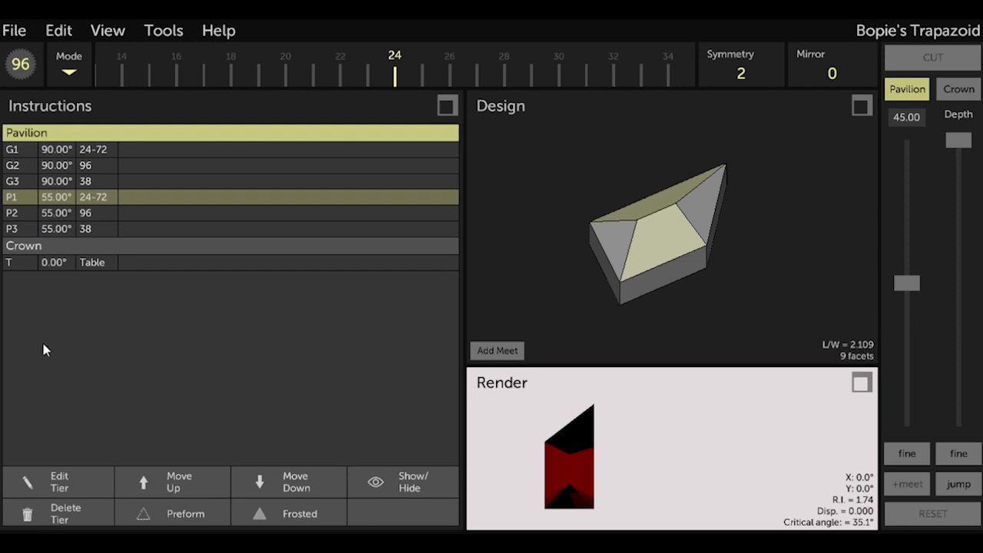
{"action": "left_click", "coordinate": [57, 484]}
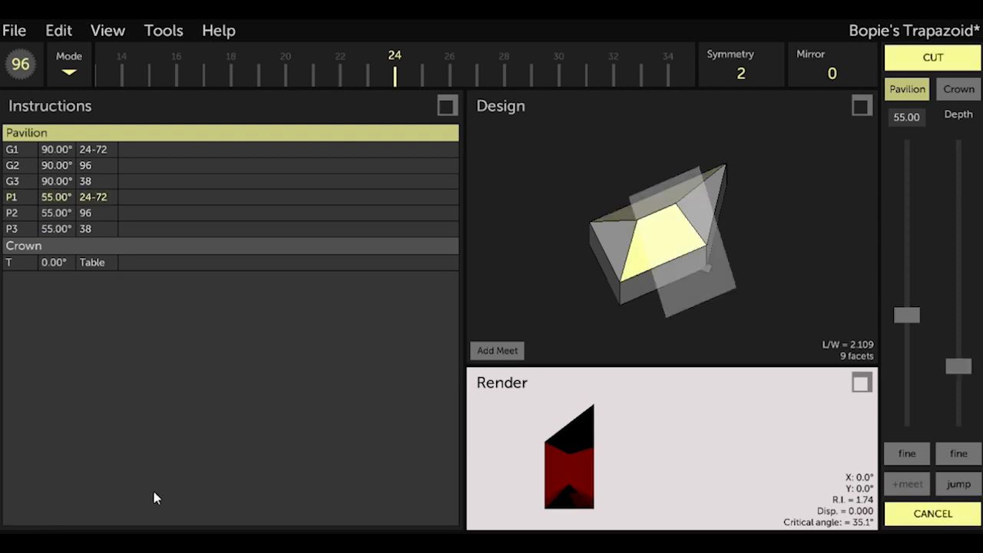
{"action": "left_click", "coordinate": [928, 514]}
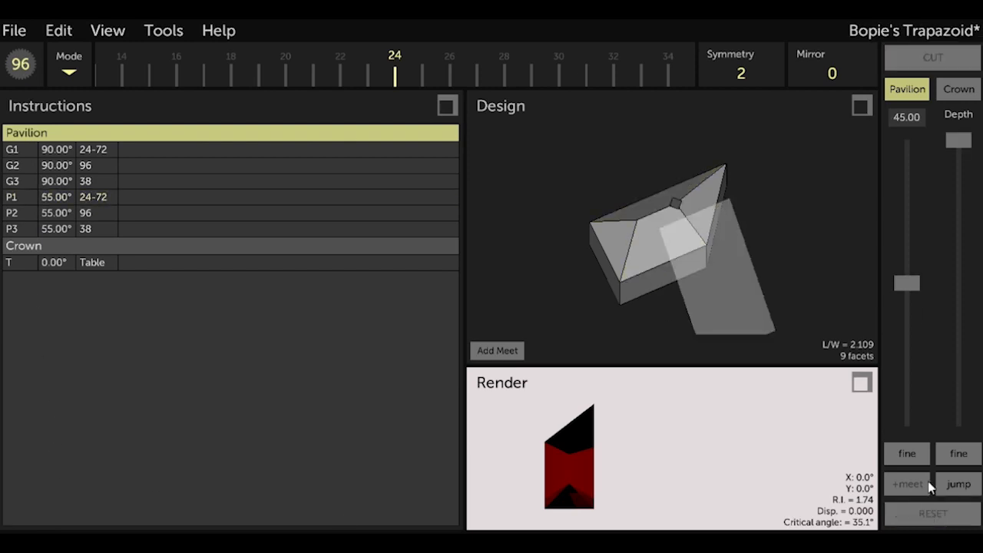
{"action": "left_click", "coordinate": [902, 118]}
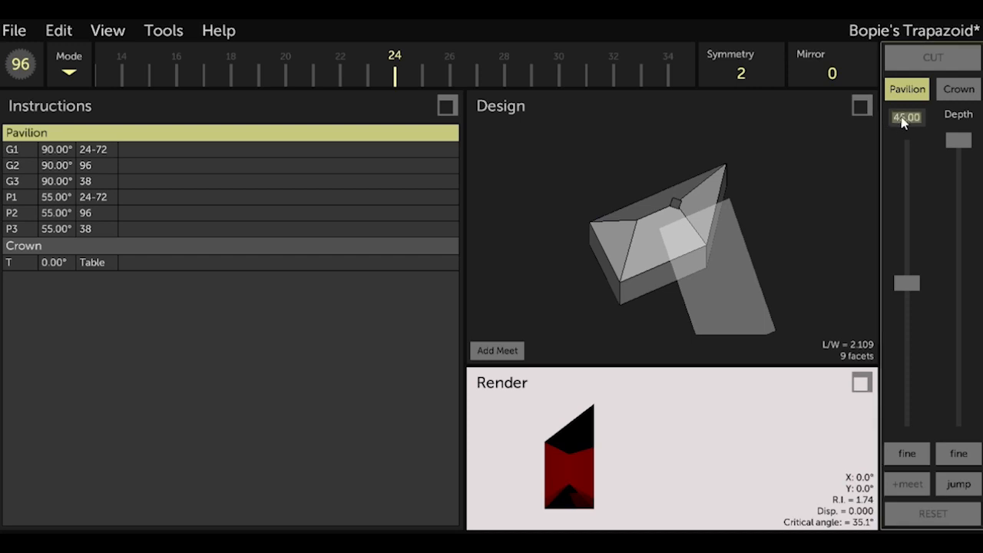
{"action": "type", "text": "50"}
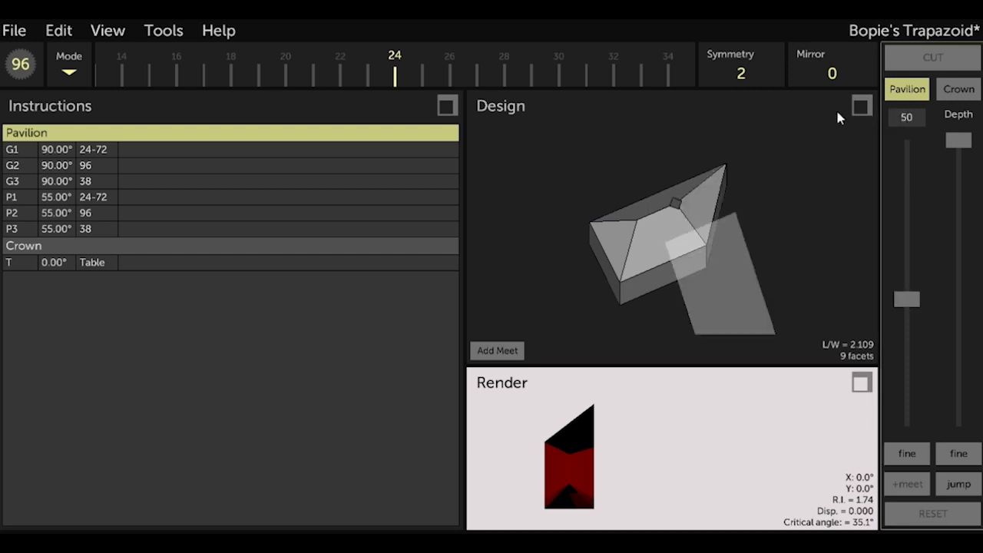
Cut the 50° tier through a 3/4 meetpoint on the edge between the P1 and P3 facets, and save the design
{"action": "left_click", "coordinate": [492, 351]}
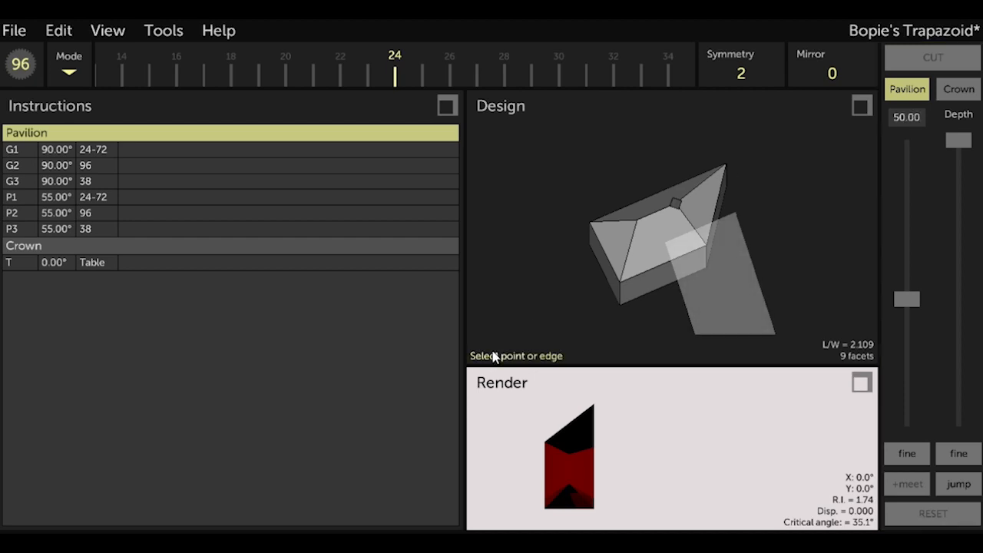
{"action": "left_click", "coordinate": [690, 223]}
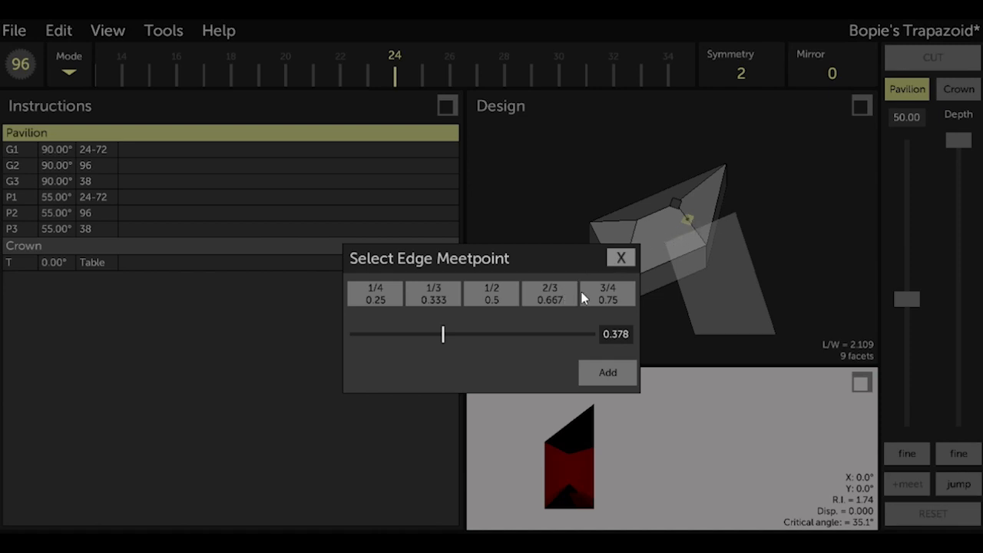
{"action": "left_click", "coordinate": [607, 297]}
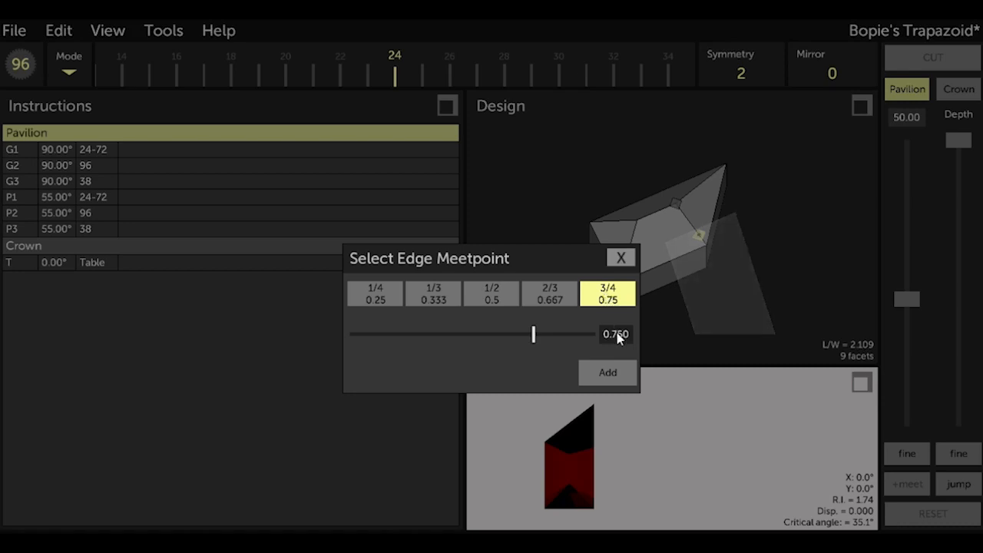
{"action": "left_click", "coordinate": [608, 373]}
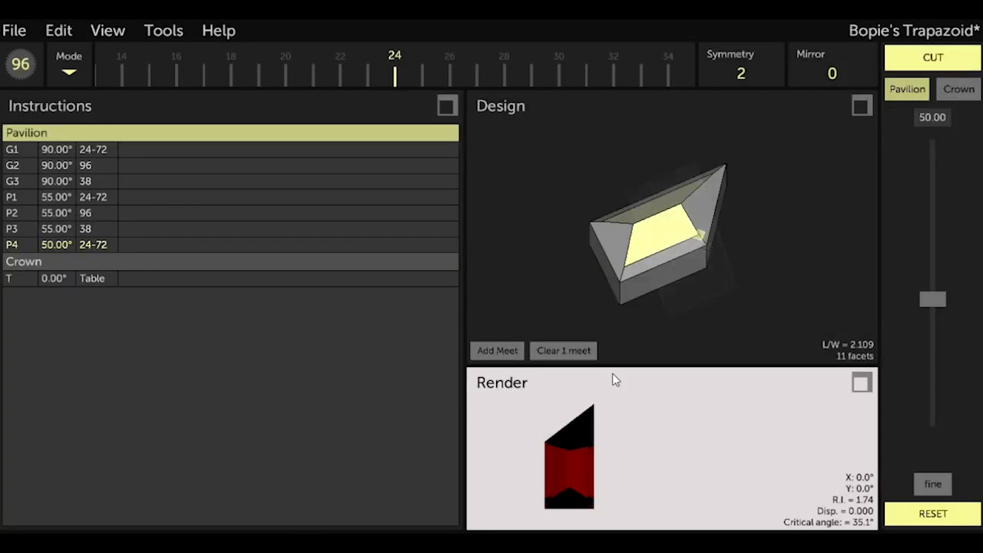
{"action": "left_click", "coordinate": [970, 59]}
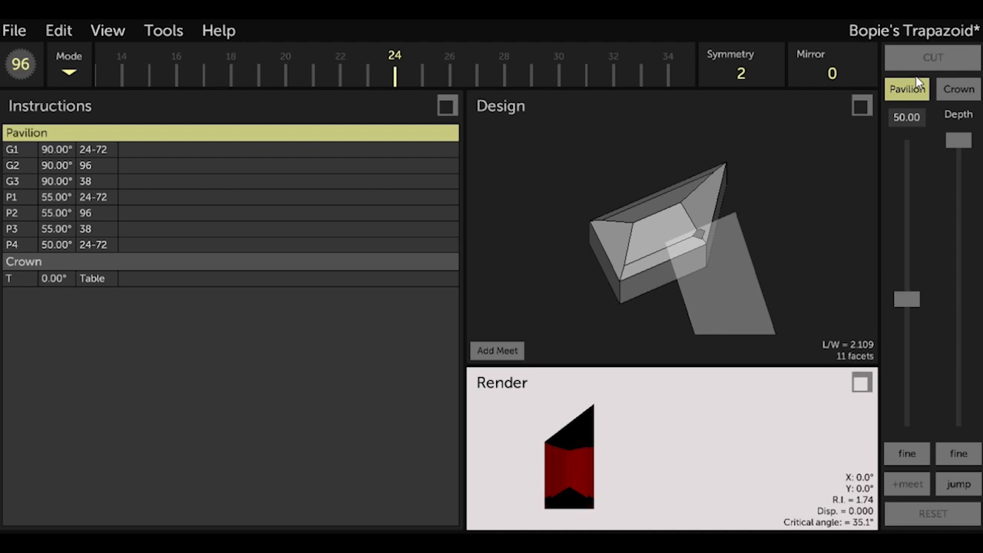
{"action": "key", "text": "ctrl+s"}
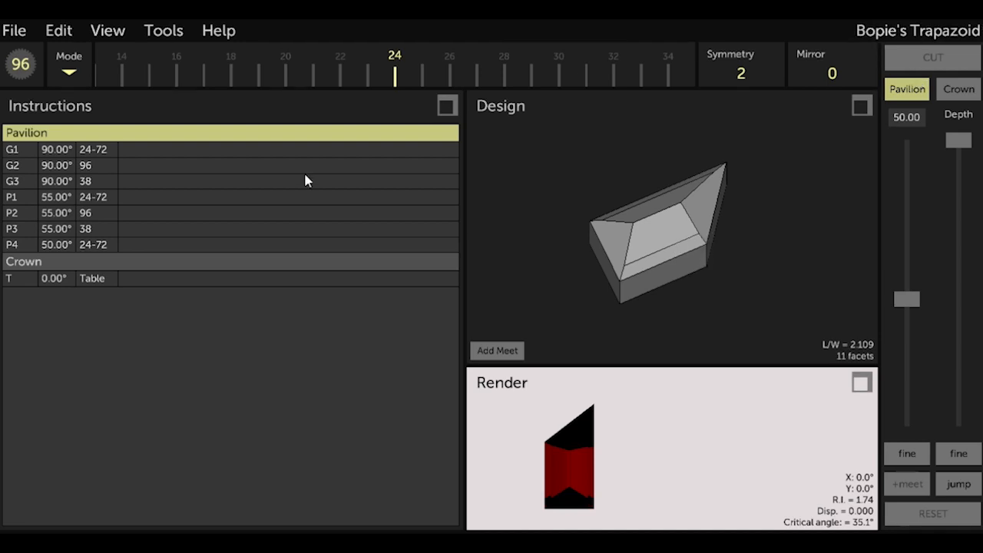
Cut a 50° pavilion facet at index 96, based on tier P2, jumping its depth to the meet point on the new tier's edge
{"action": "left_click", "coordinate": [57, 218]}
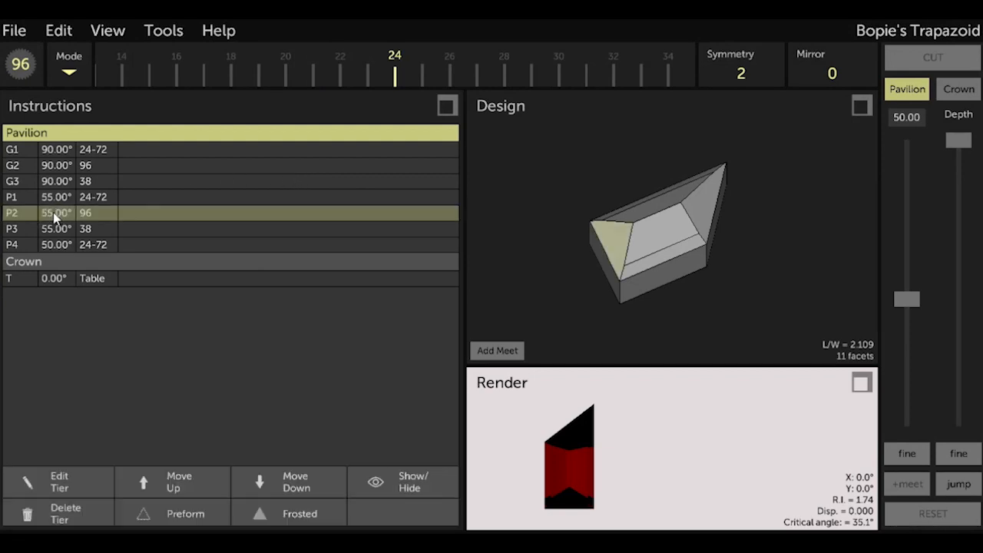
{"action": "left_click", "coordinate": [50, 482]}
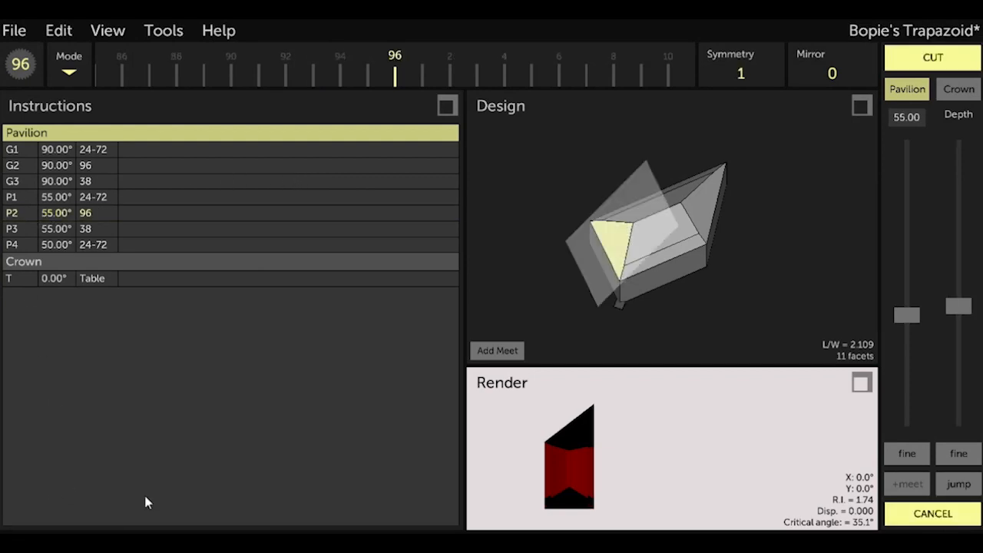
{"action": "left_click", "coordinate": [933, 514]}
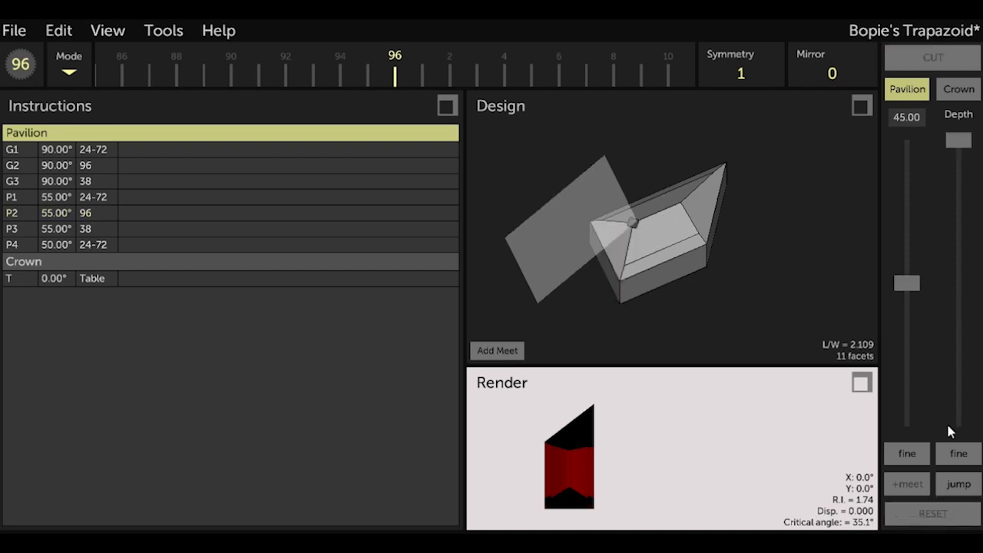
{"action": "left_click", "coordinate": [905, 117]}
{"action": "type", "text": "50"}
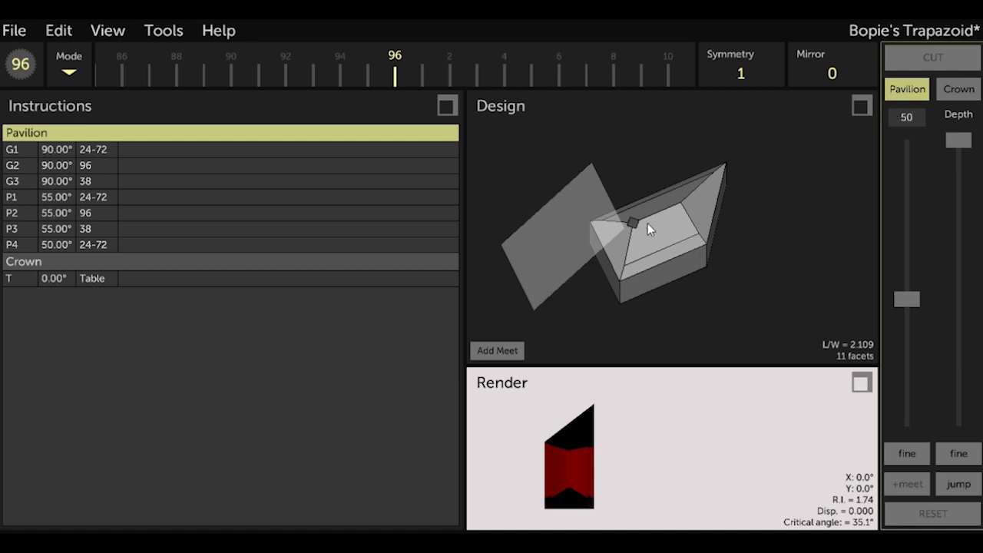
{"action": "left_click", "coordinate": [952, 485]}
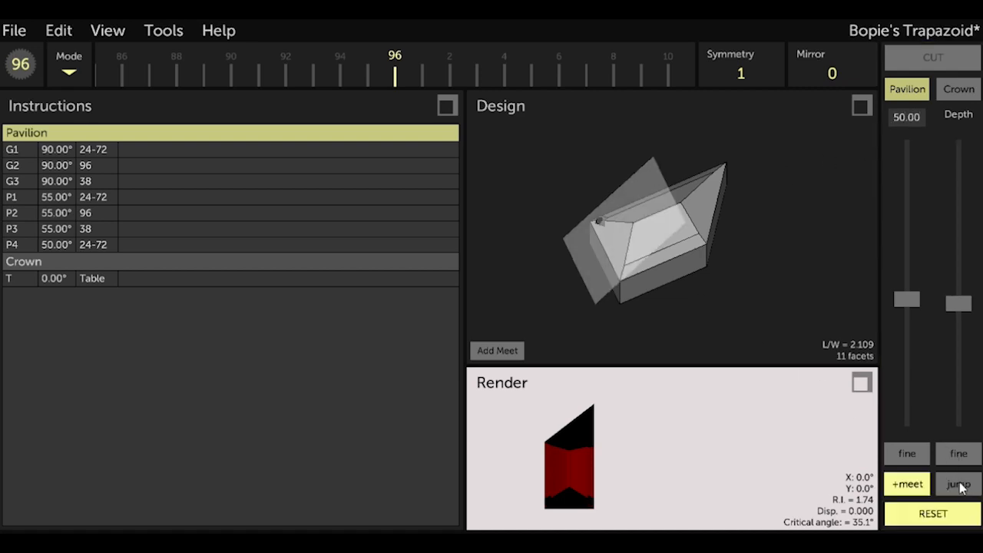
{"action": "left_click", "coordinate": [972, 56]}
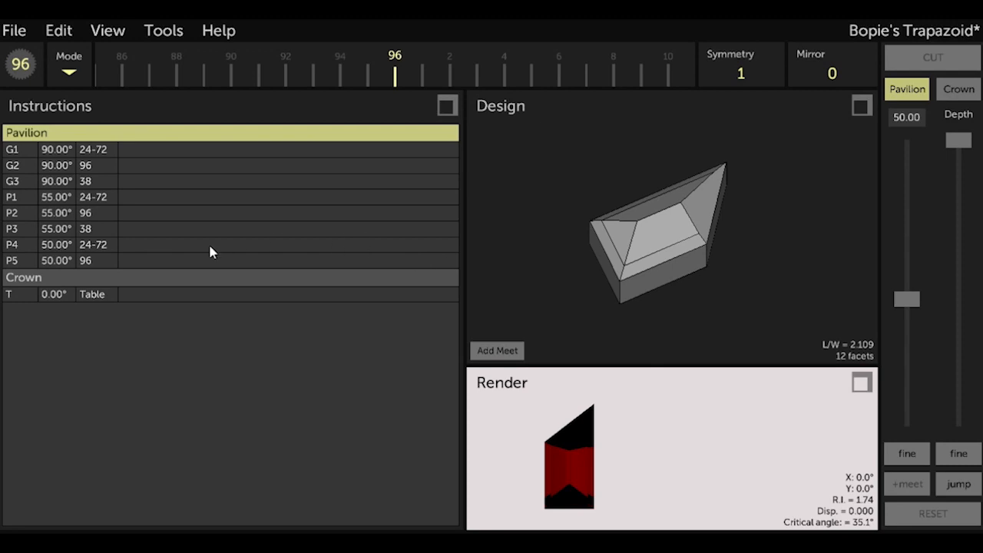
Cut a 50° pavilion facet at index 38, based on tier P3, jumping its depth to meet the 50° tier at the girdle corner
{"action": "left_click", "coordinate": [65, 228]}
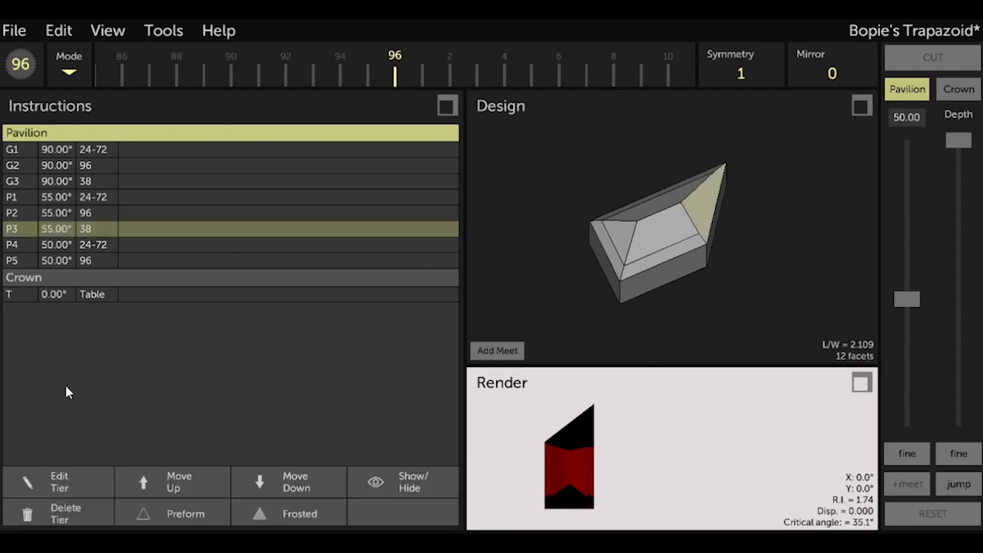
{"action": "left_click", "coordinate": [57, 482]}
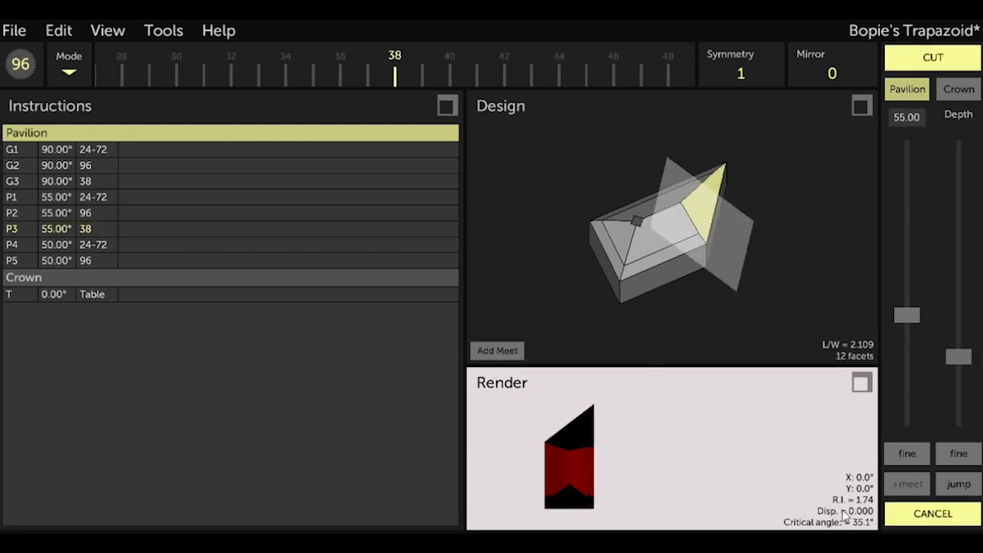
{"action": "left_click", "coordinate": [926, 520]}
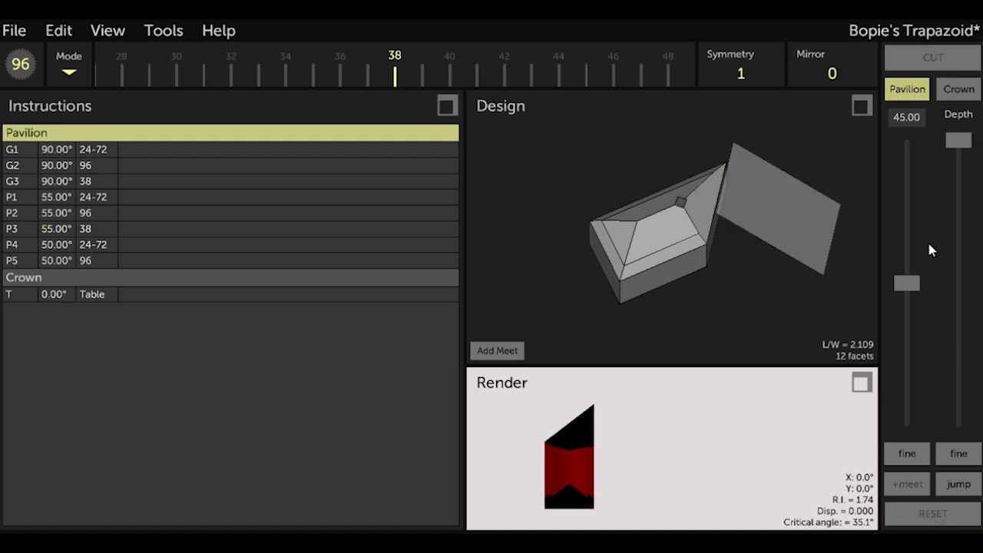
{"action": "left_click", "coordinate": [907, 117]}
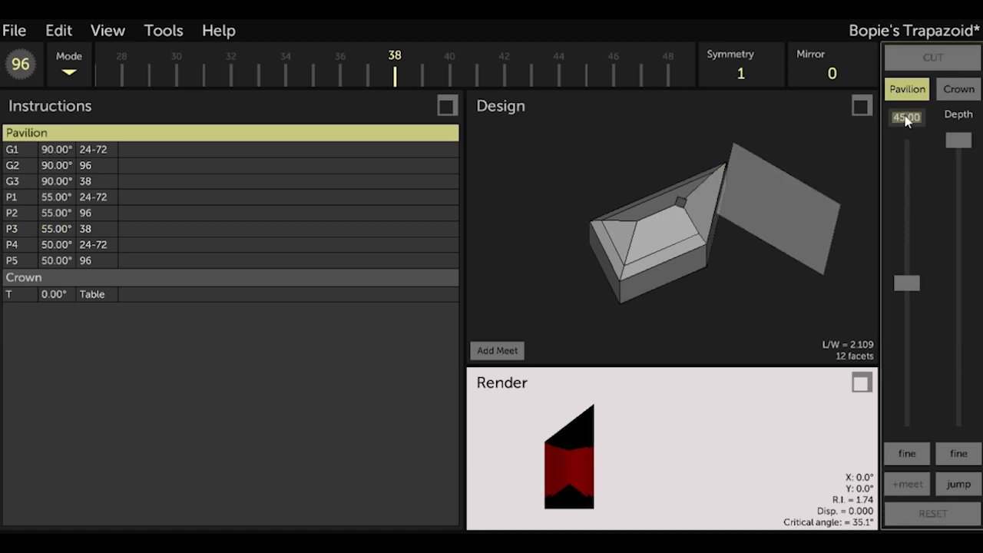
{"action": "type", "text": "50"}
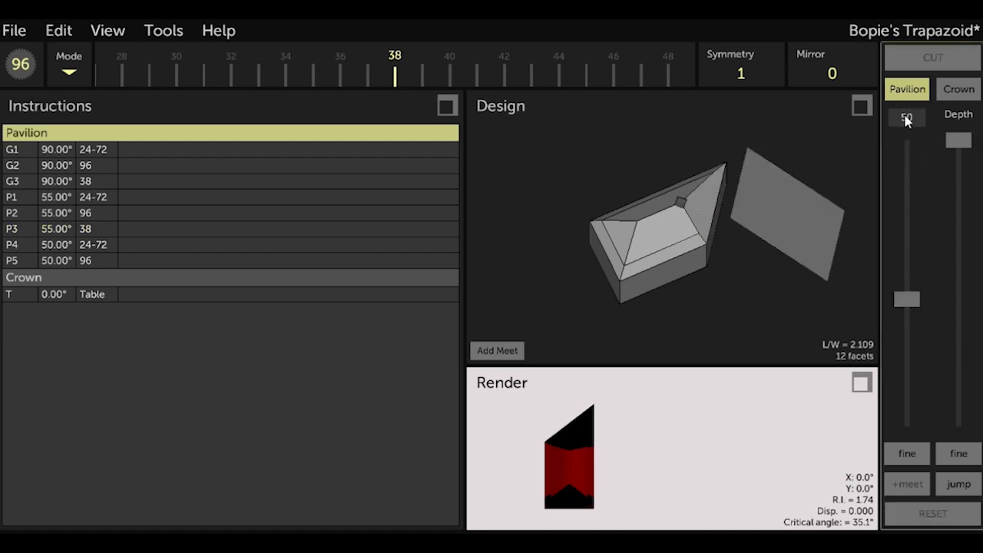
{"action": "left_click", "coordinate": [959, 485]}
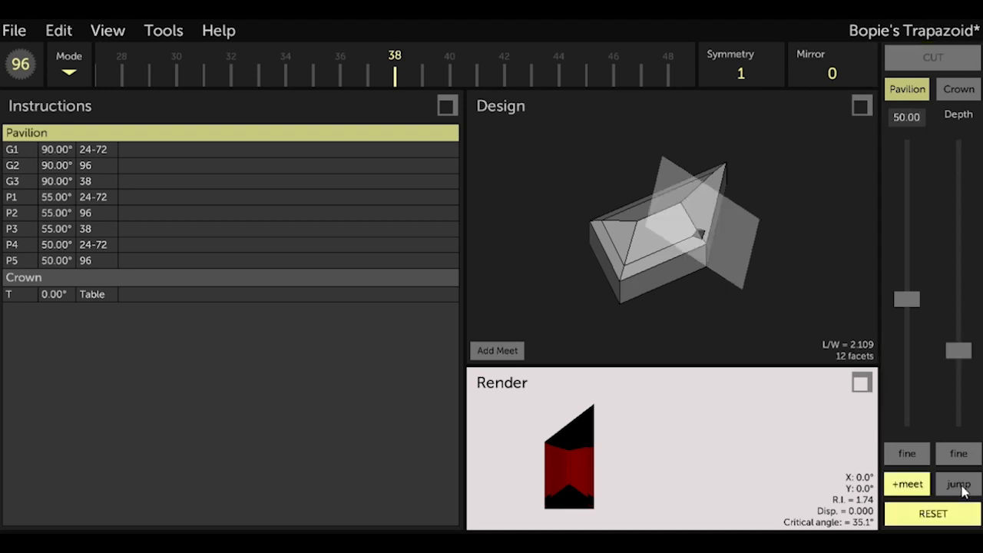
{"action": "left_click", "coordinate": [960, 485]}
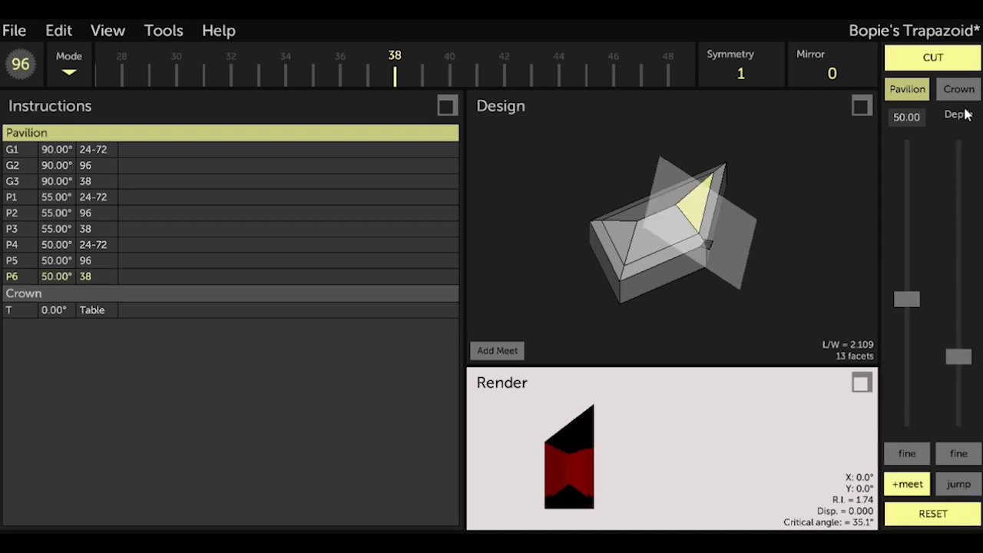
{"action": "left_click", "coordinate": [969, 63]}
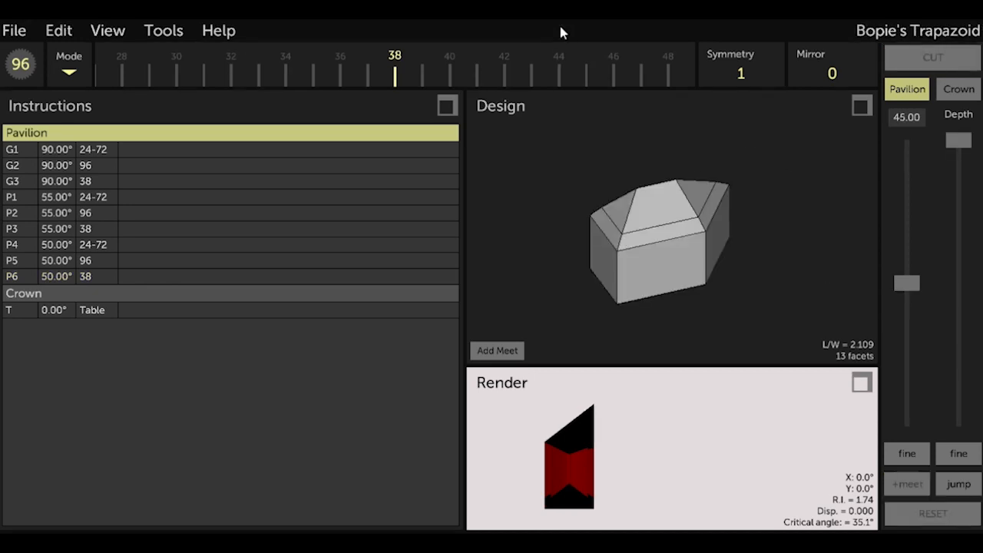
Cut a 45° pavilion tier at indexes 24-72, based on tier P4, through a 2/3 meetpoint on the edge between the P4 and P6 facets
{"action": "left_click", "coordinate": [58, 248]}
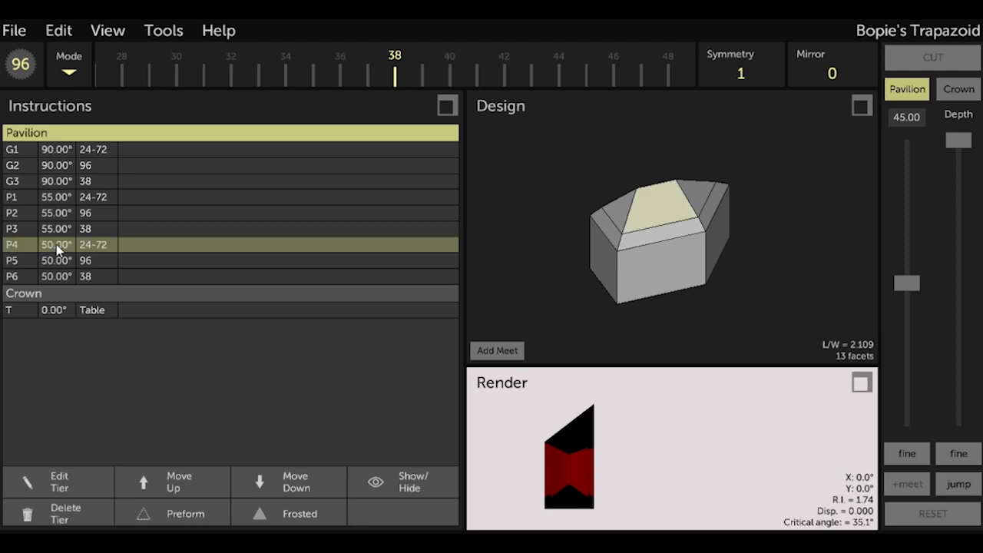
{"action": "left_click", "coordinate": [46, 483]}
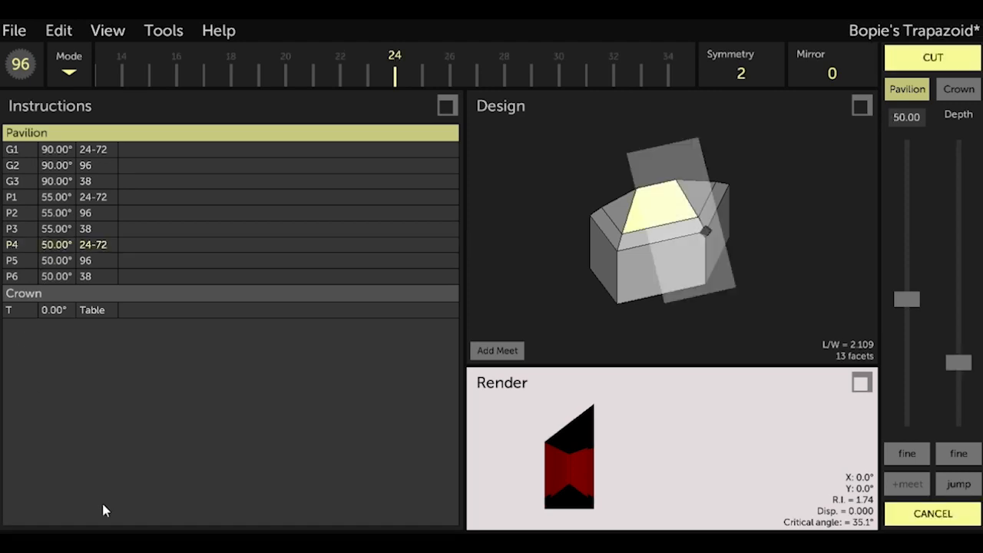
{"action": "left_click", "coordinate": [939, 519]}
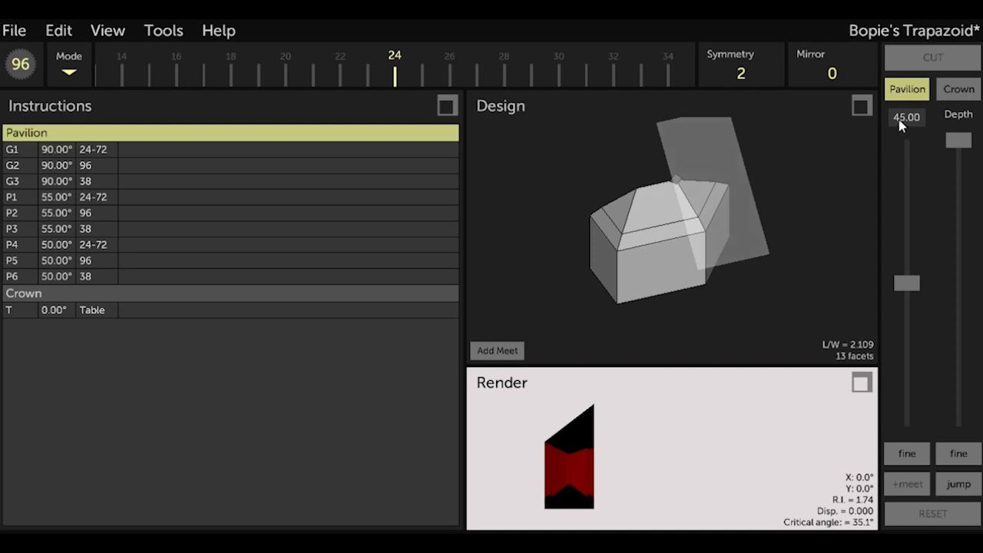
{"action": "left_click", "coordinate": [497, 351]}
{"action": "left_click_drag", "start_coordinate": [613, 268], "coordinate": [699, 237]}
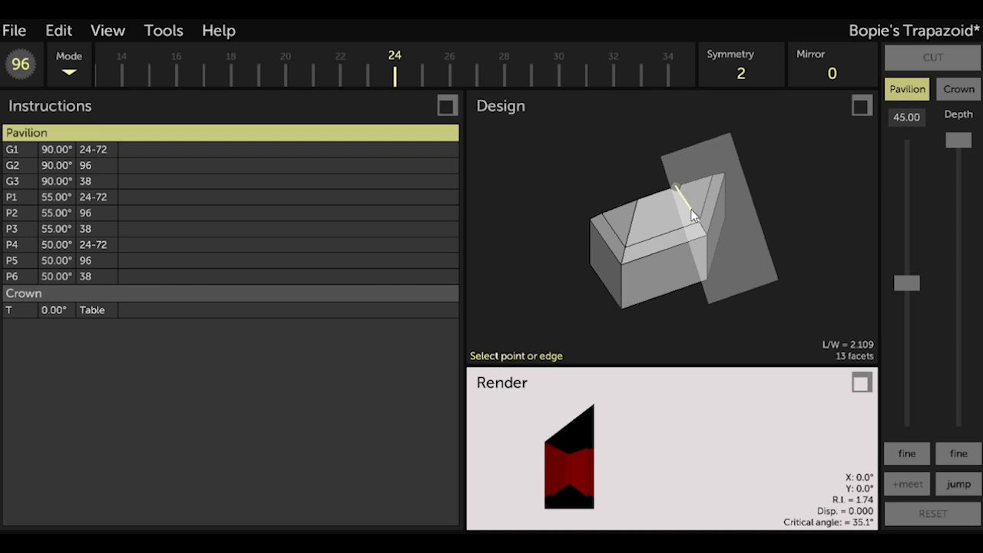
{"action": "left_click", "coordinate": [692, 216]}
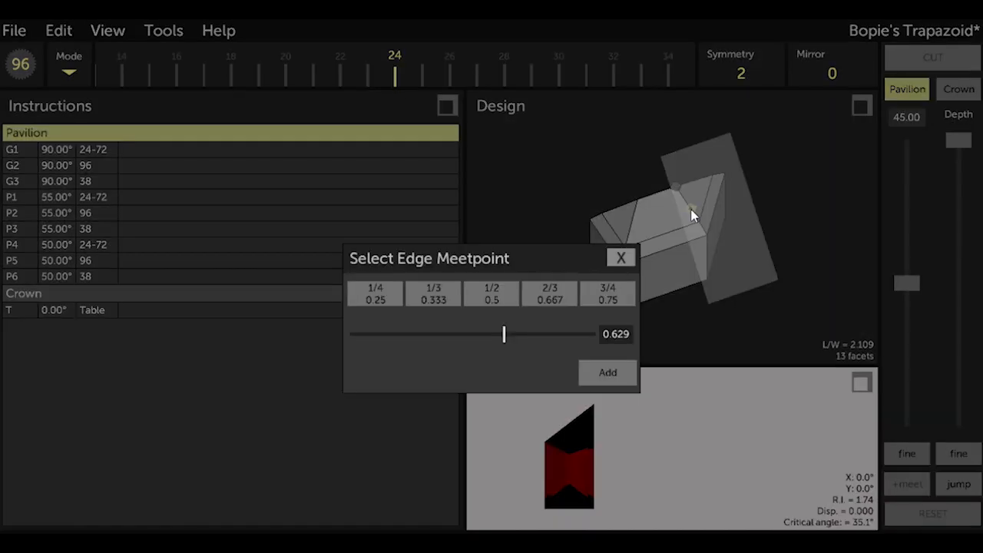
{"action": "left_click", "coordinate": [553, 298]}
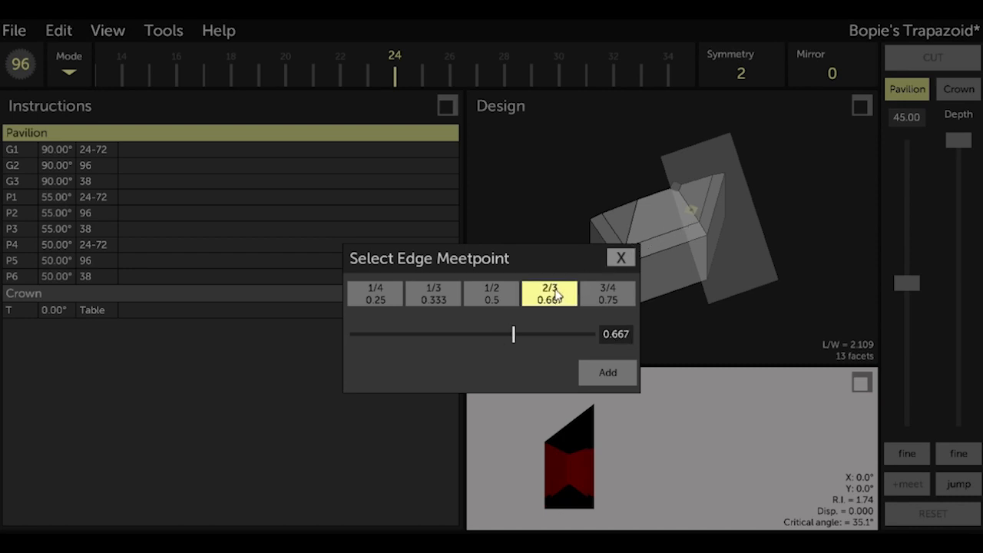
{"action": "left_click", "coordinate": [608, 381]}
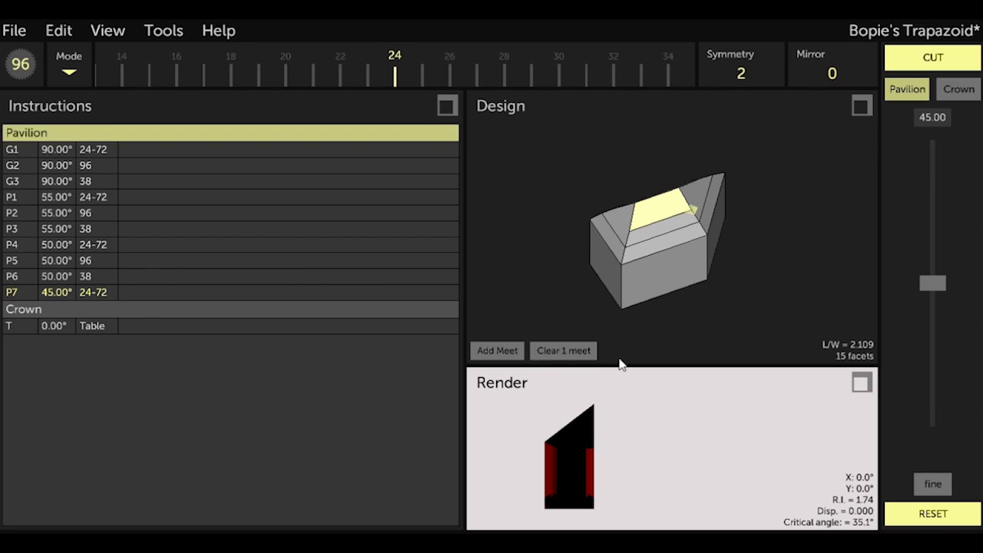
{"action": "left_click", "coordinate": [964, 60]}
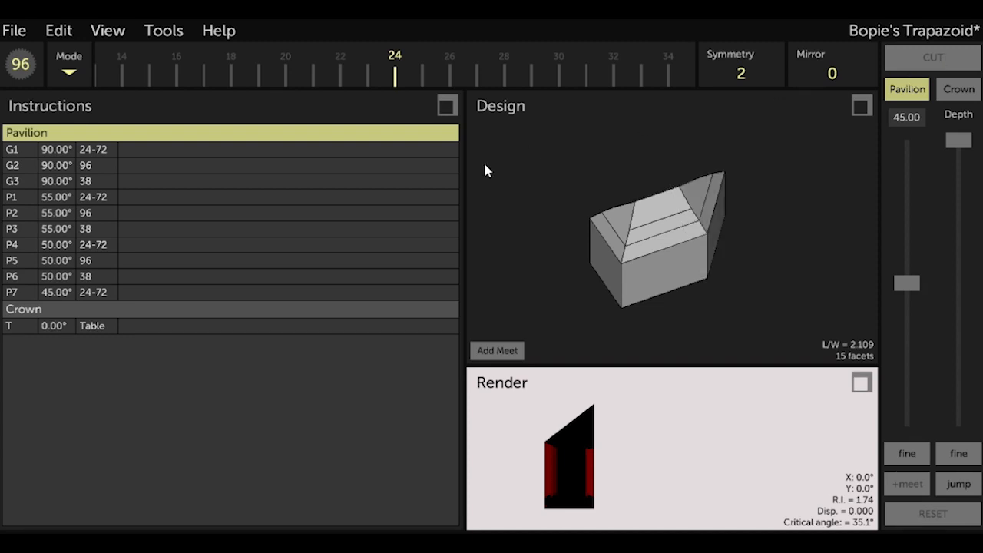
Cut a 45° pavilion facet at index 96, based on tier P5, jumping its depth to meet the new 45° tier
{"action": "left_click", "coordinate": [69, 261]}
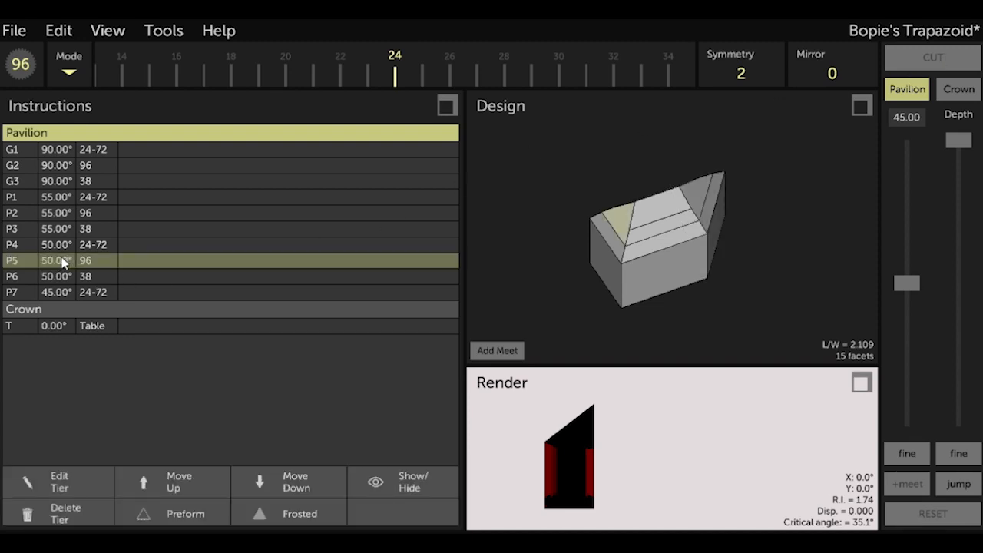
{"action": "left_click", "coordinate": [59, 485]}
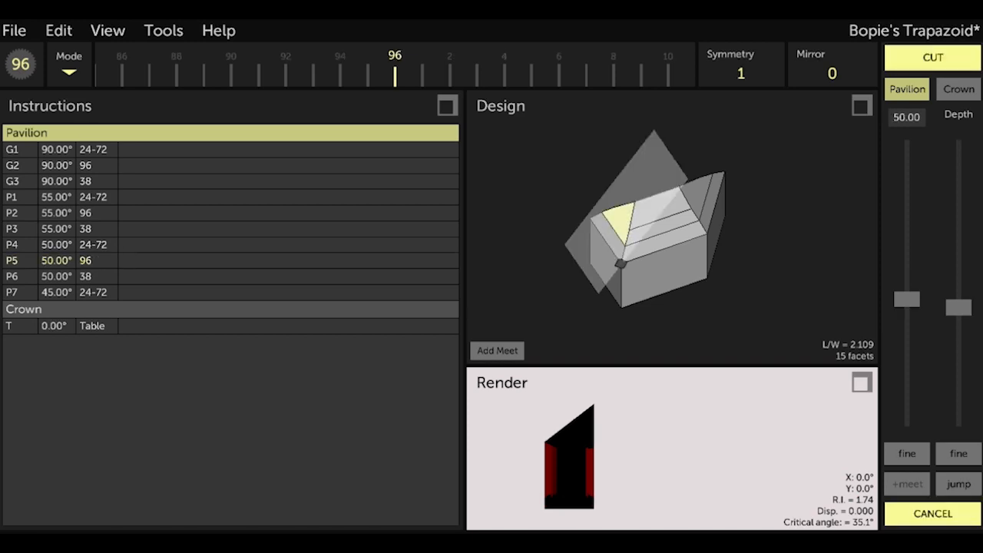
{"action": "left_click", "coordinate": [925, 522]}
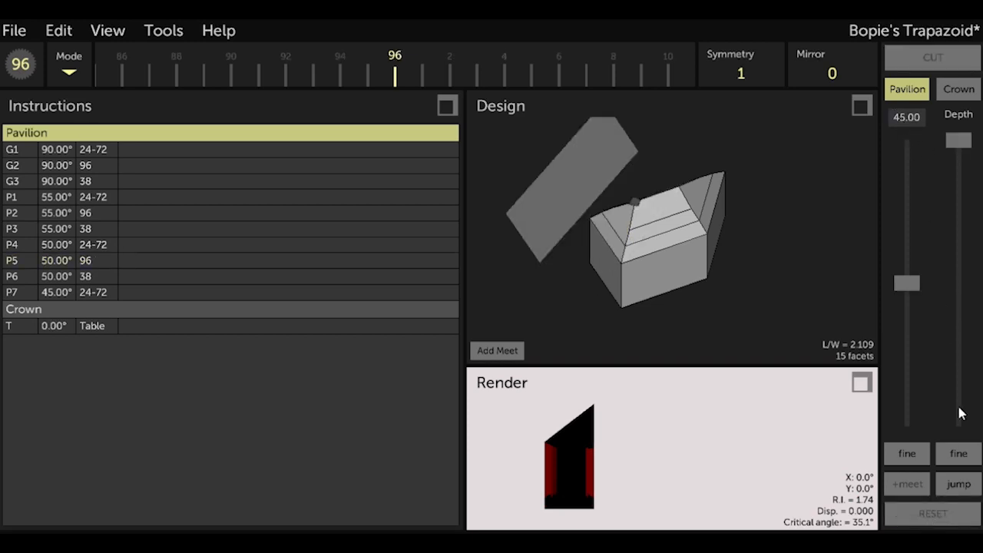
{"action": "left_click", "coordinate": [958, 484]}
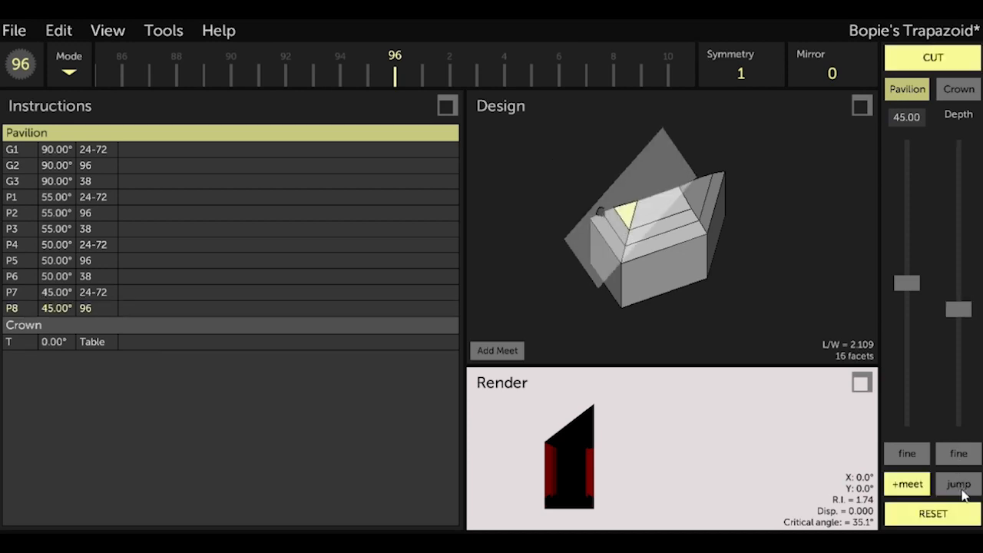
{"action": "left_click", "coordinate": [977, 60]}
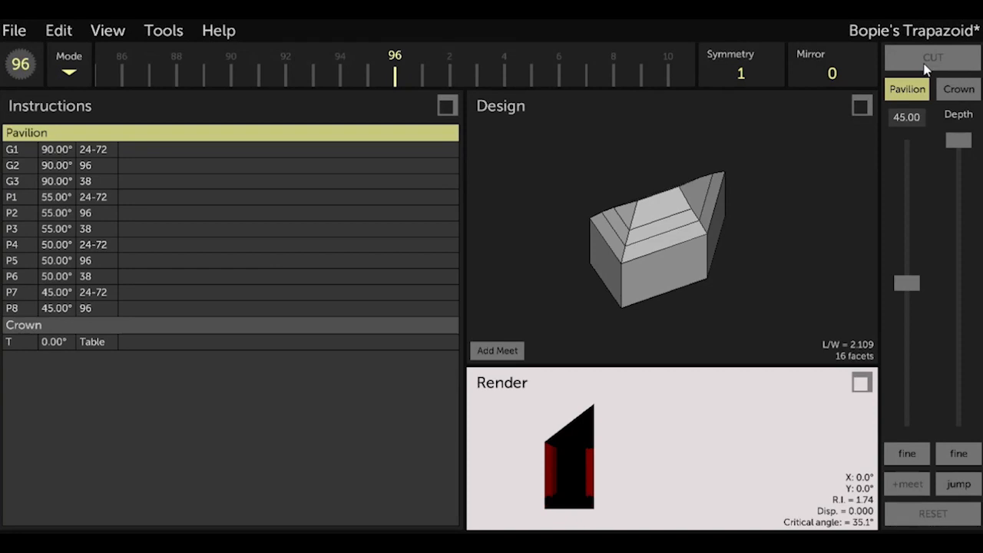
Cut a 45° pavilion facet at index 38, based on tier P6, jumping its depth to meet the 45° 24-72 tier
{"action": "left_click", "coordinate": [56, 276]}
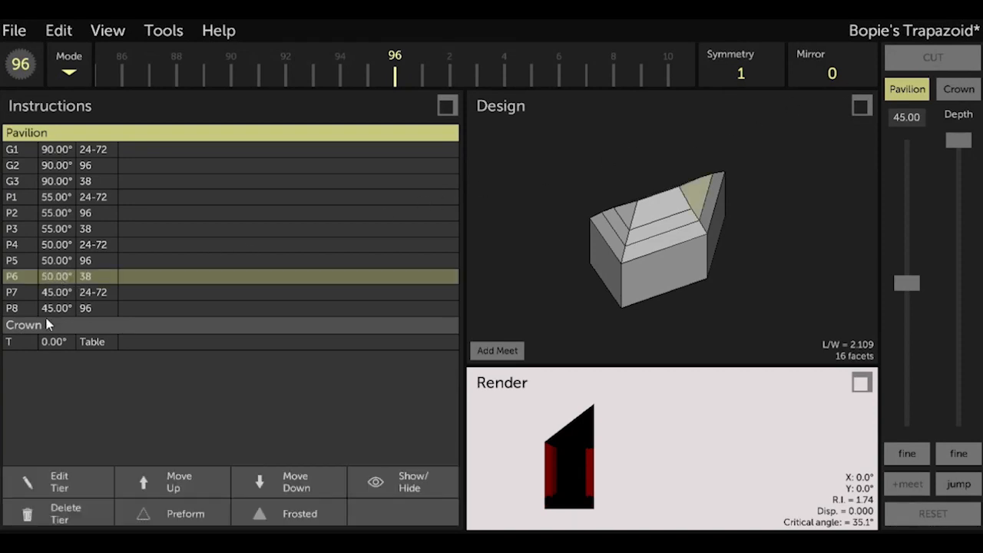
{"action": "left_click", "coordinate": [60, 482]}
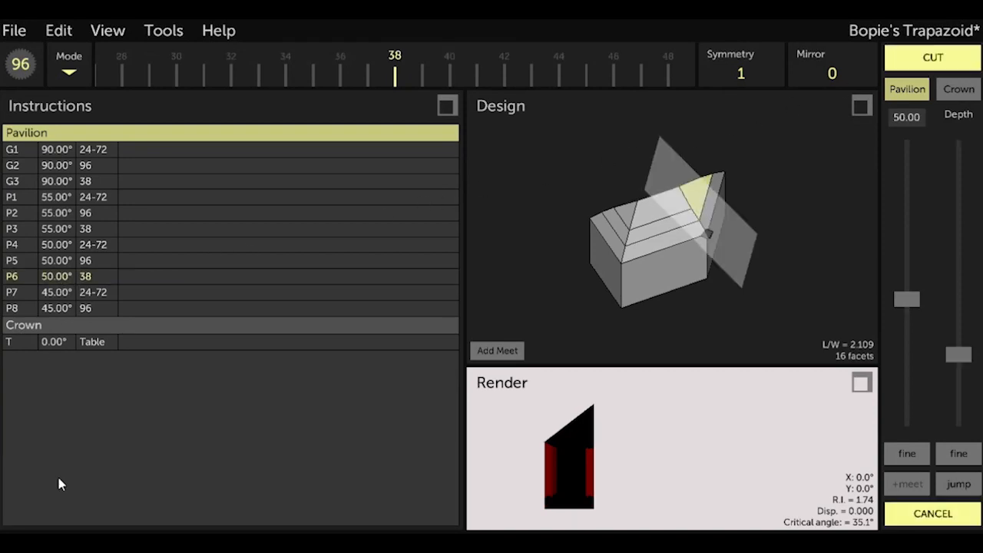
{"action": "left_click", "coordinate": [928, 516]}
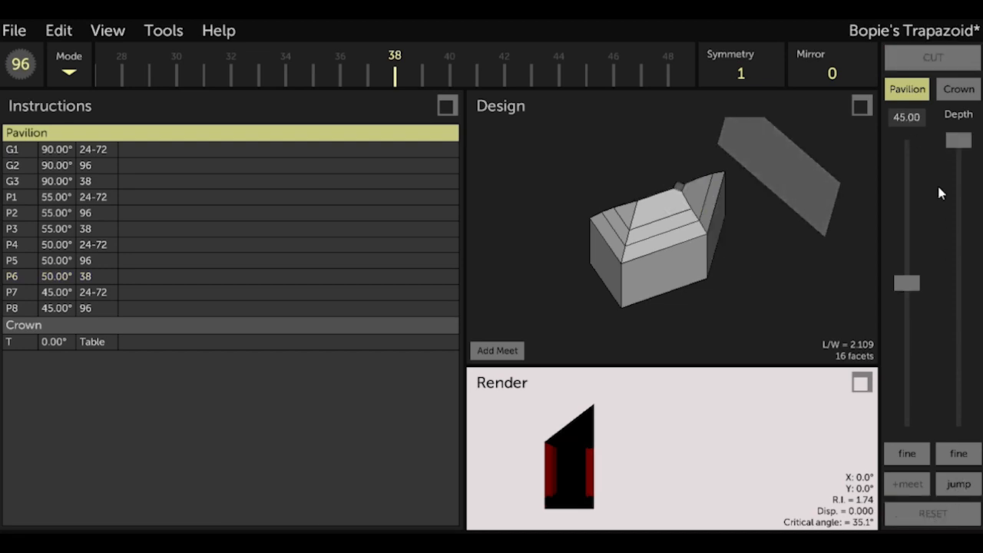
{"action": "left_click", "coordinate": [958, 482]}
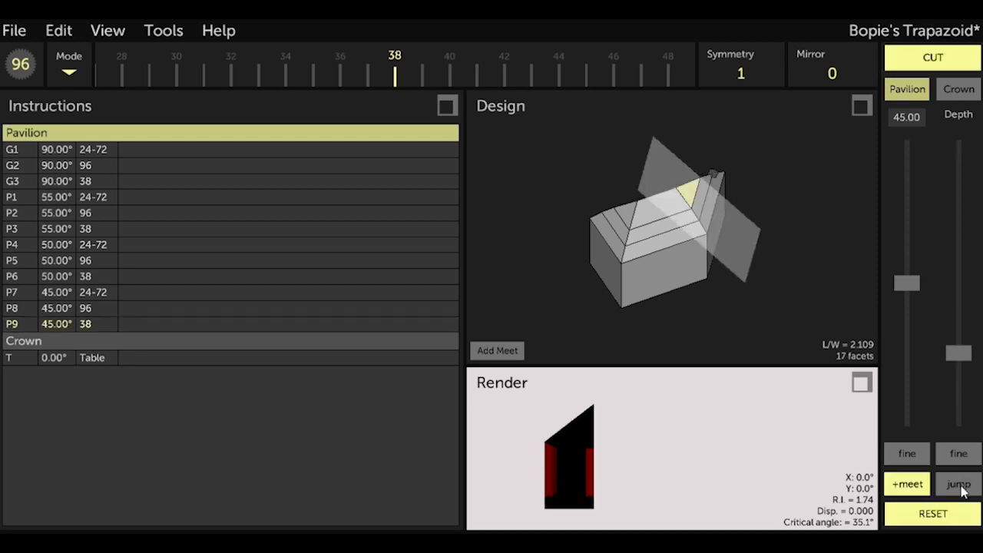
{"action": "left_click", "coordinate": [970, 59]}
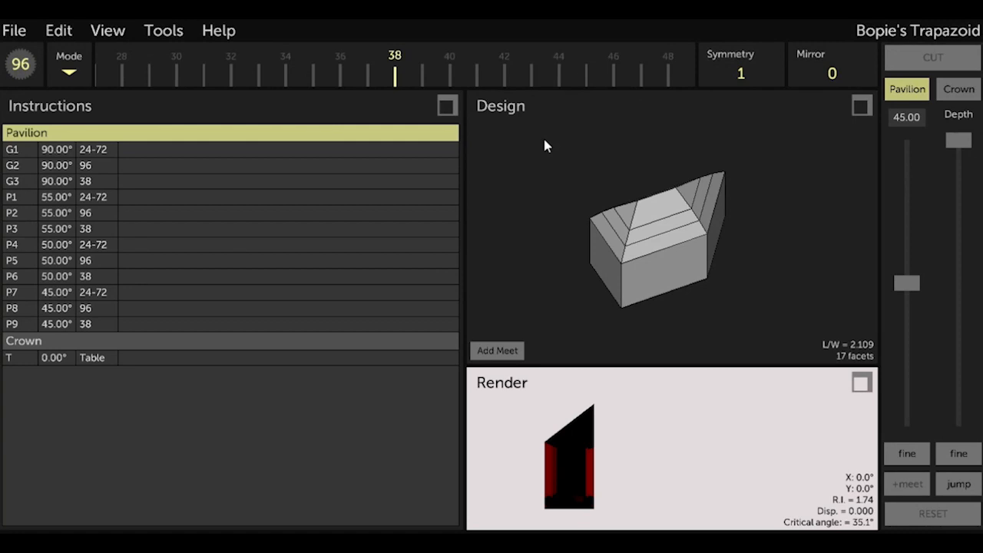
Load the 24-72 indexes from pavilion tier P7 for a new pavilion tier and set its angle to 40°
{"action": "left_click", "coordinate": [66, 246]}
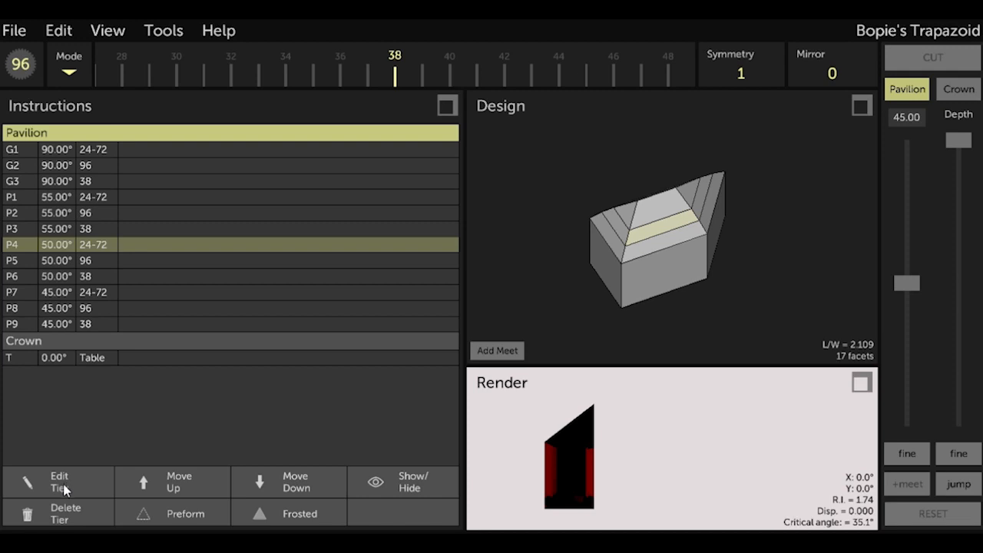
{"action": "left_click", "coordinate": [58, 298]}
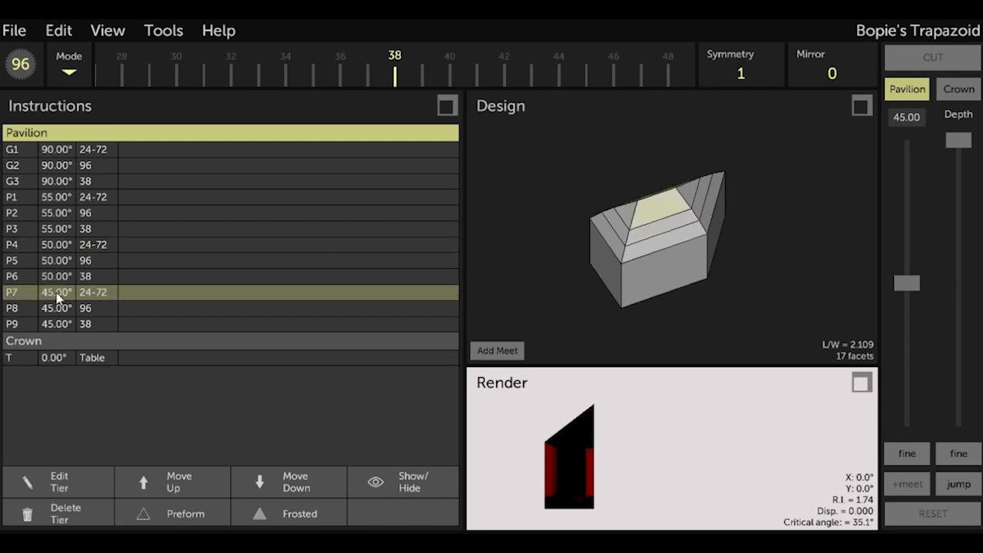
{"action": "left_click", "coordinate": [49, 474]}
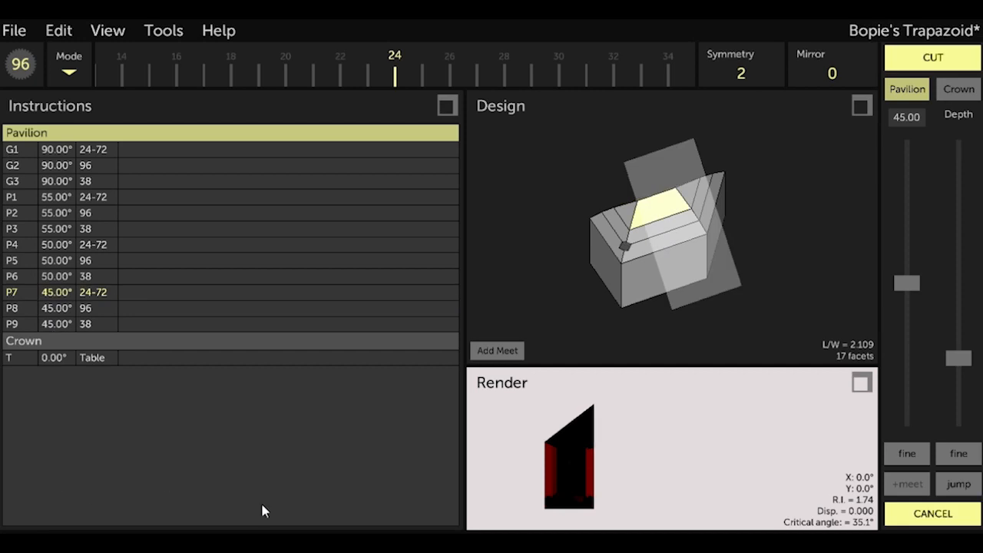
{"action": "left_click", "coordinate": [930, 516]}
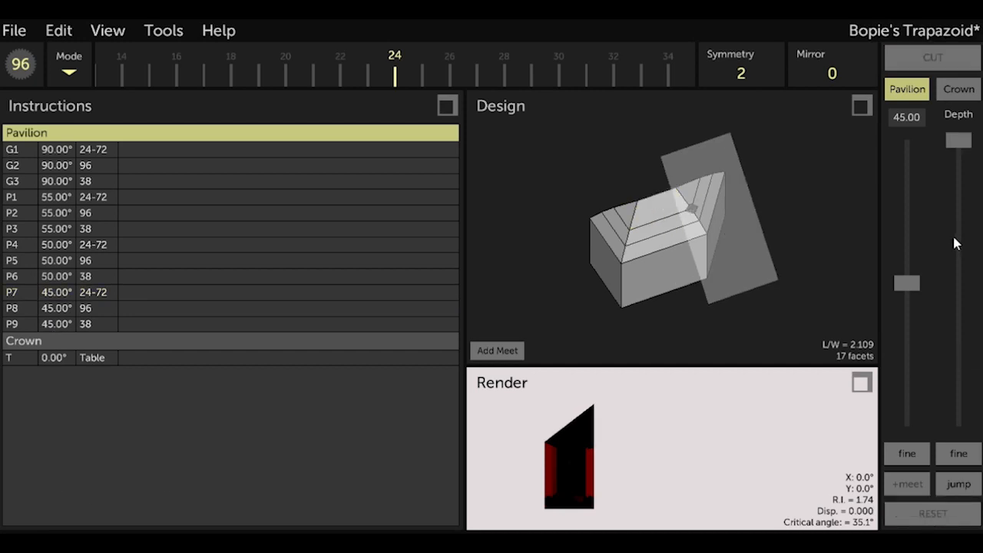
{"action": "left_click", "coordinate": [903, 123]}
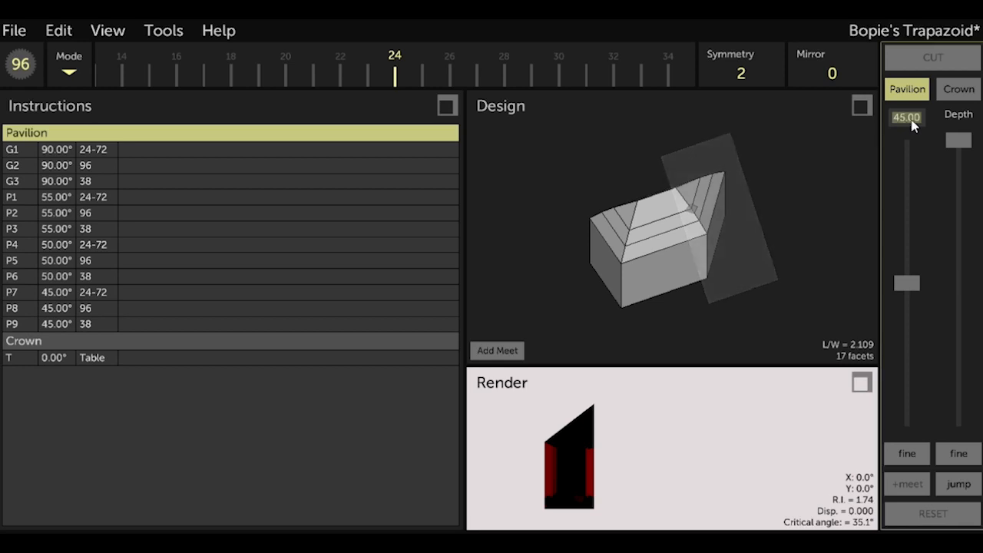
{"action": "type", "text": "40"}
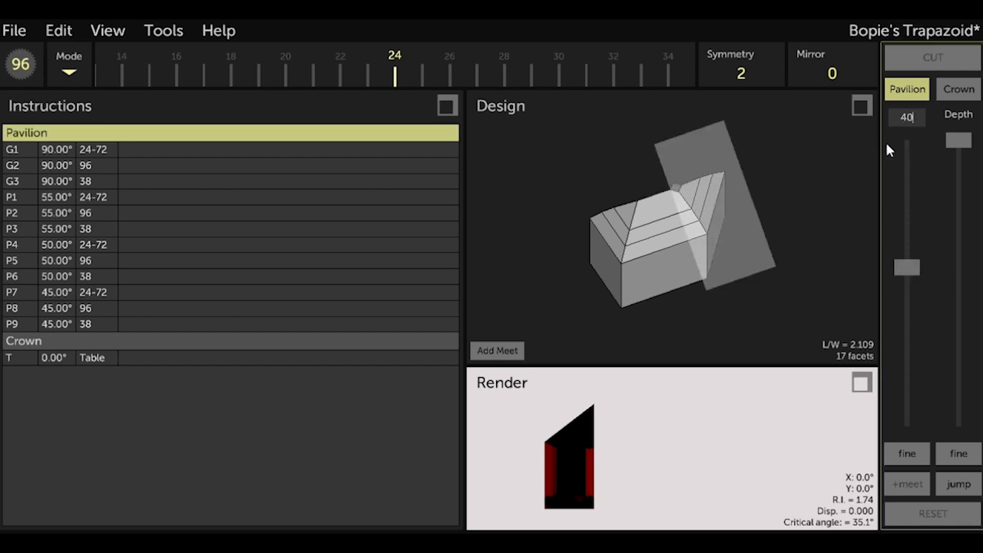
Cut the 40° tier through a 1/2 meetpoint on the edge between the P7 and P9 facets
{"action": "left_click", "coordinate": [496, 355]}
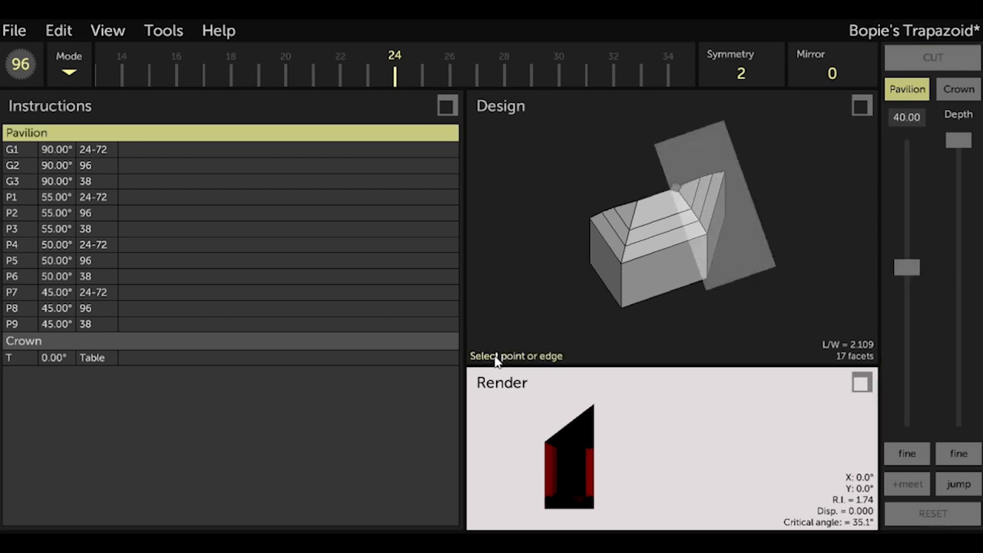
{"action": "left_click", "coordinate": [684, 196]}
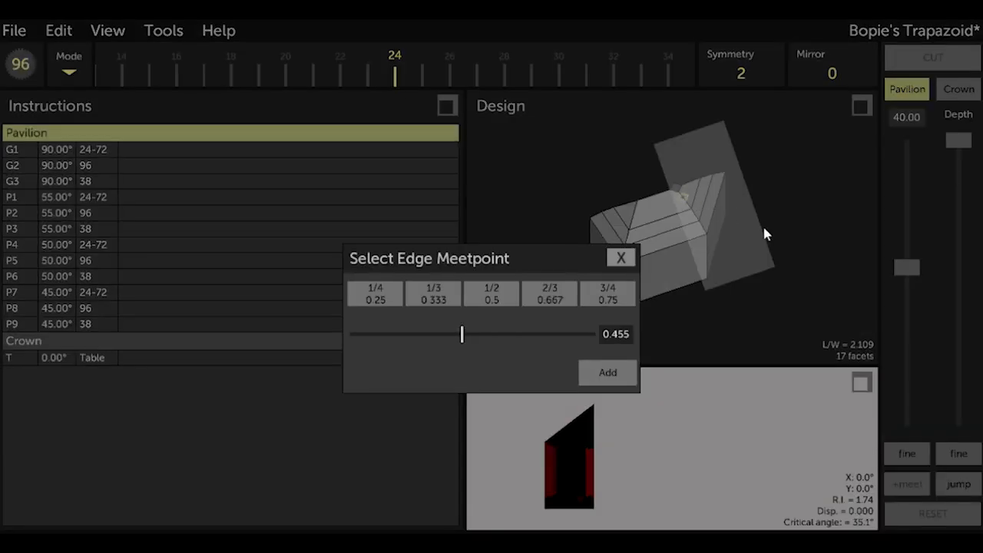
{"action": "left_click", "coordinate": [493, 297]}
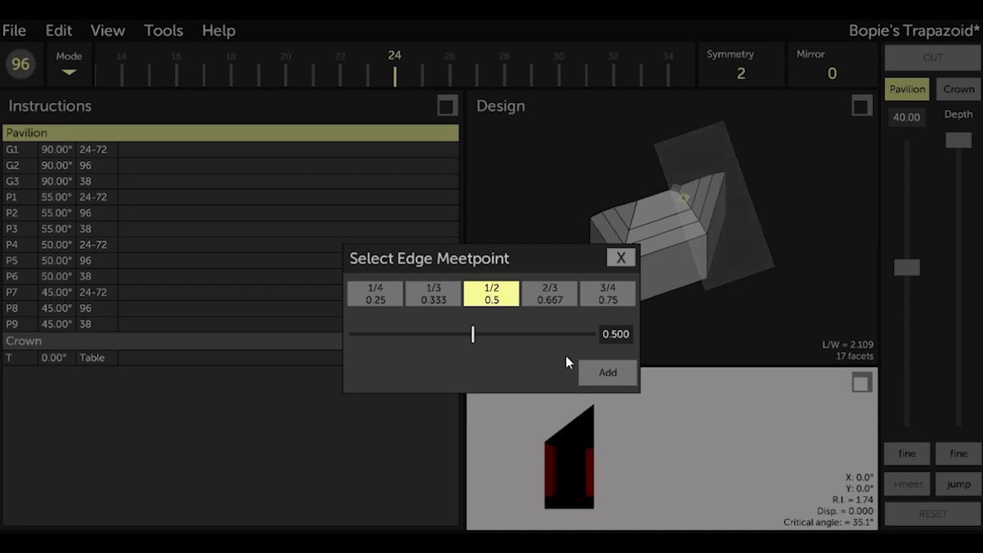
{"action": "left_click", "coordinate": [606, 376]}
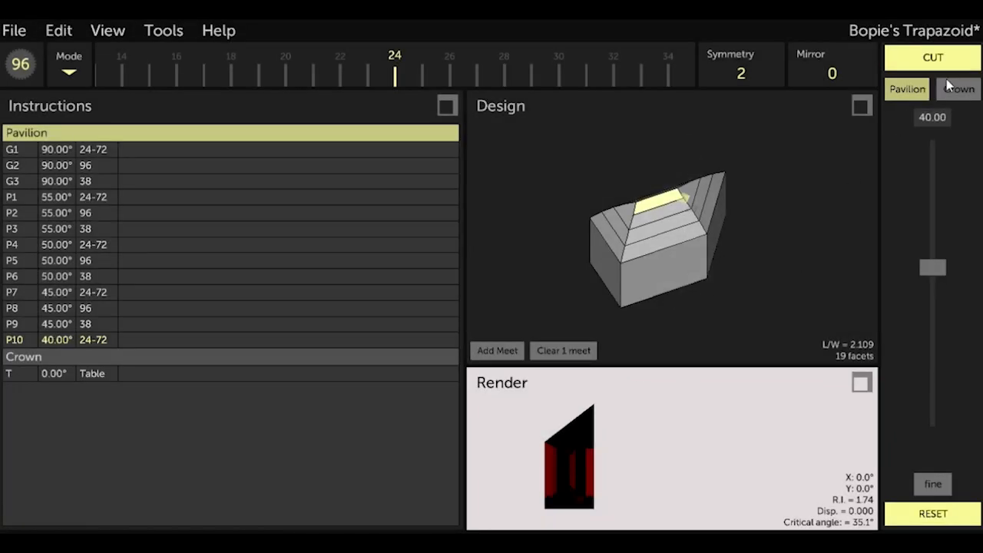
{"action": "left_click", "coordinate": [972, 61]}
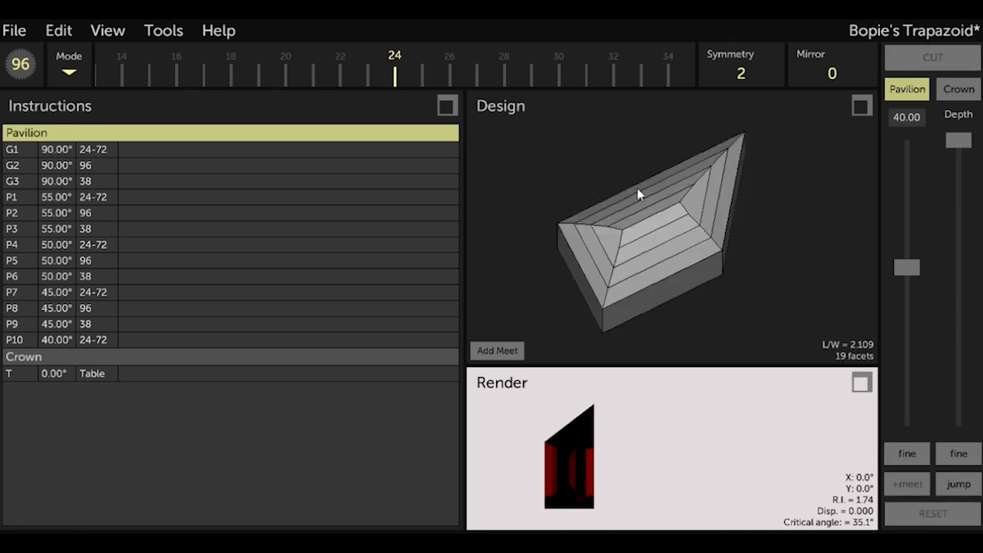
Cut a 40° pavilion facet at index 96, based on tier P8, jumping its depth to meet the 40° 24-72 tier
{"action": "left_click", "coordinate": [60, 309]}
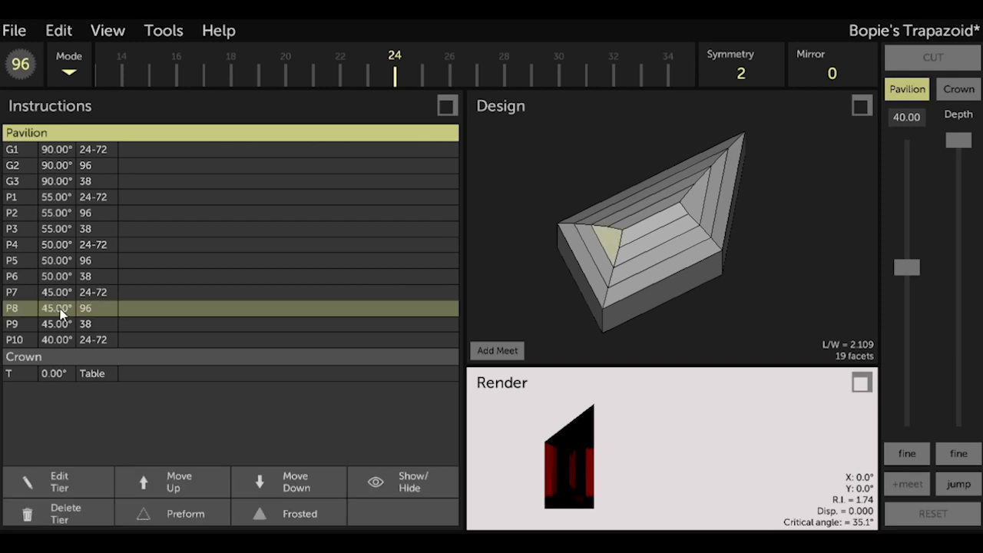
{"action": "left_click", "coordinate": [56, 483]}
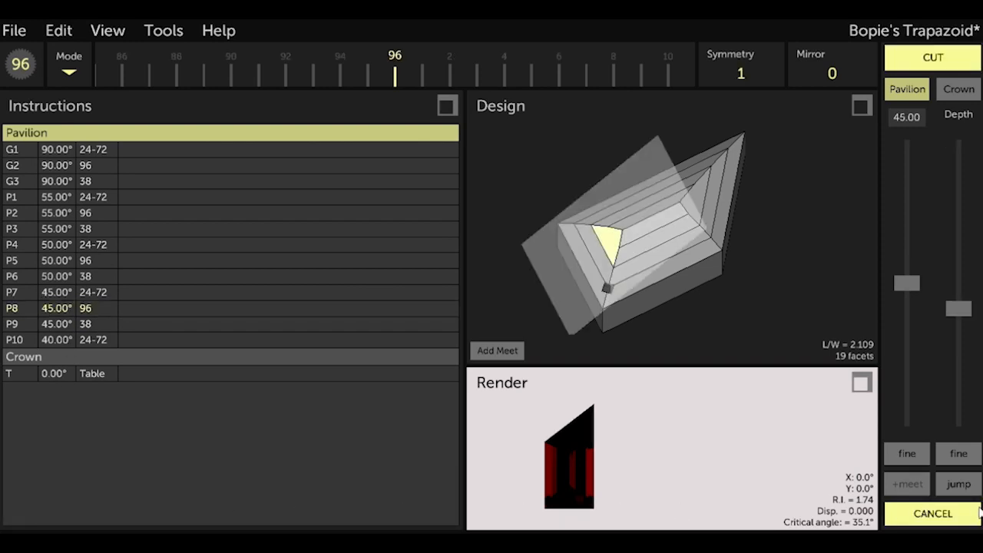
{"action": "left_click", "coordinate": [950, 518]}
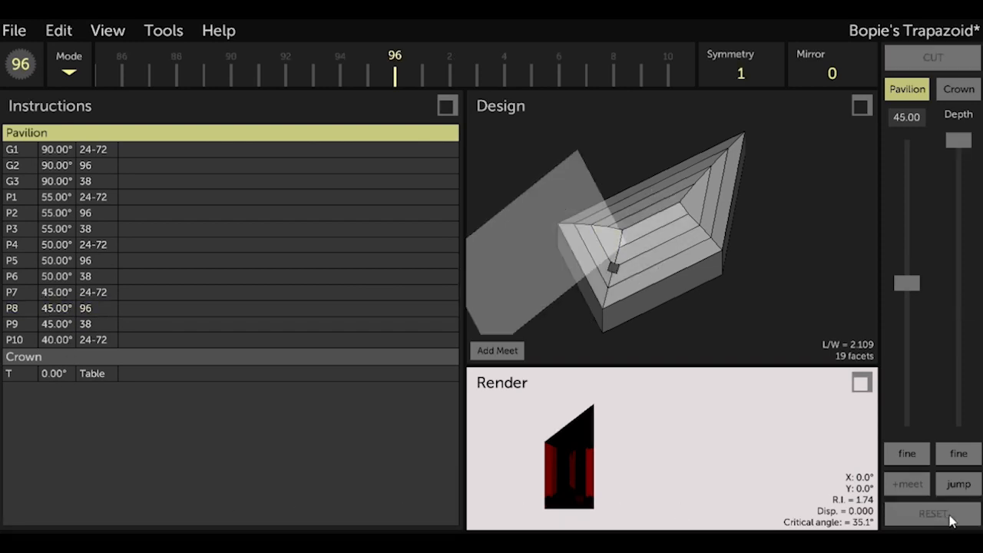
{"action": "left_click", "coordinate": [903, 118]}
{"action": "type", "text": "40"}
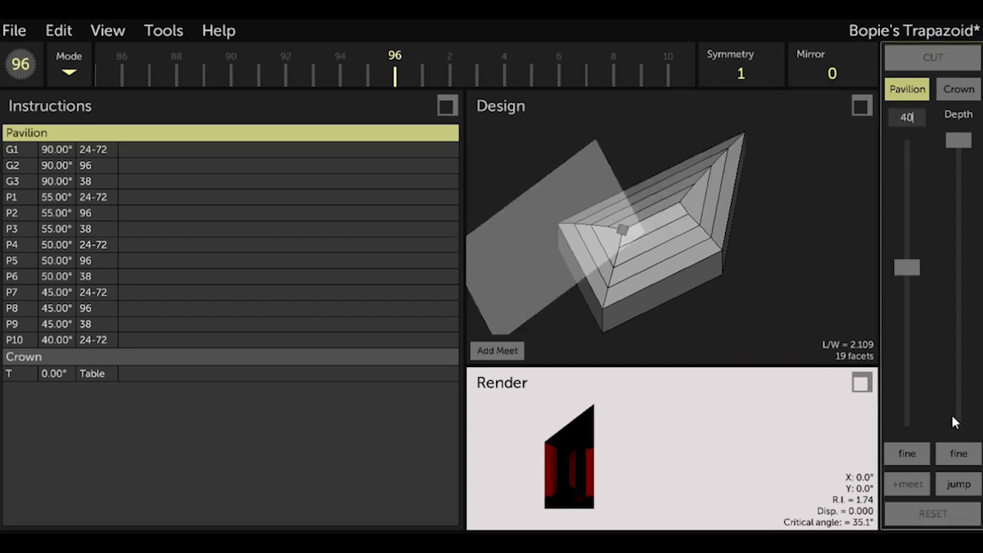
{"action": "left_click", "coordinate": [958, 485]}
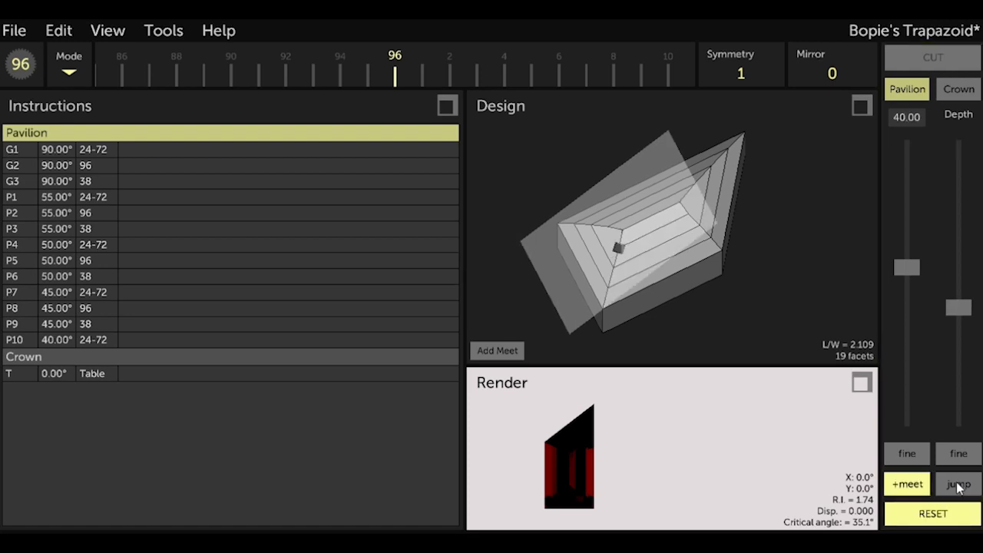
{"action": "left_click", "coordinate": [958, 486]}
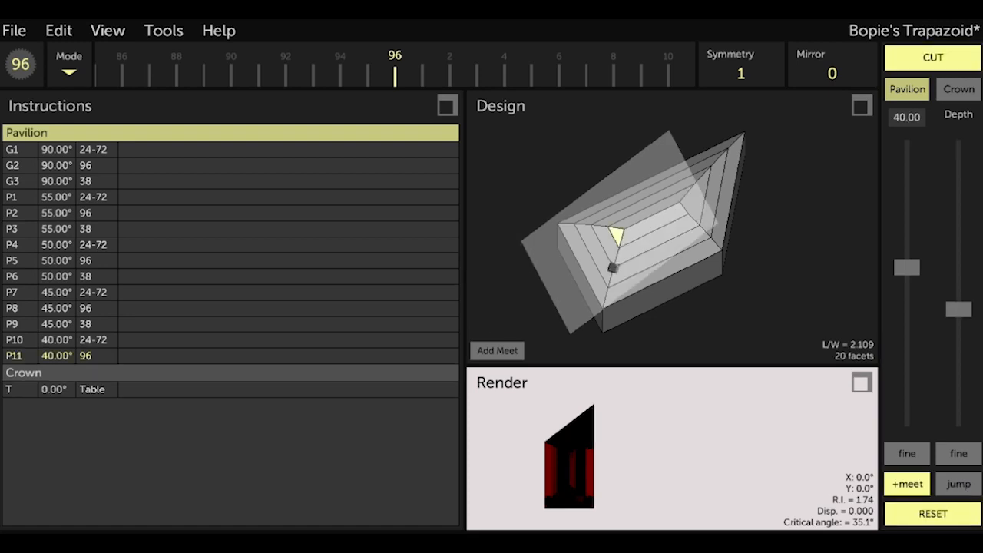
{"action": "left_click", "coordinate": [938, 55]}
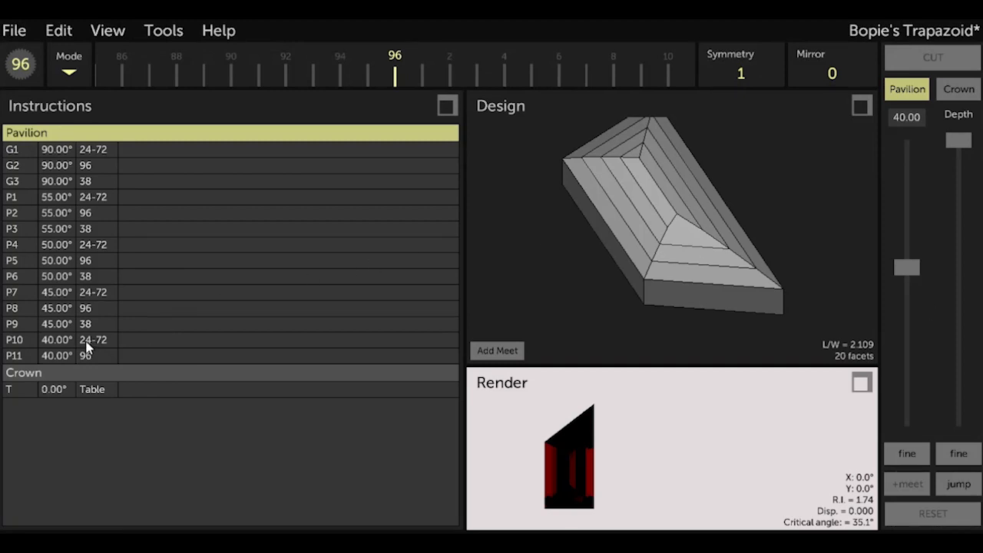
Cut a 40° pavilion facet at index 38, based on tier P9, jumping its depth to meet the 40° 24-72 tier
{"action": "left_click", "coordinate": [60, 323]}
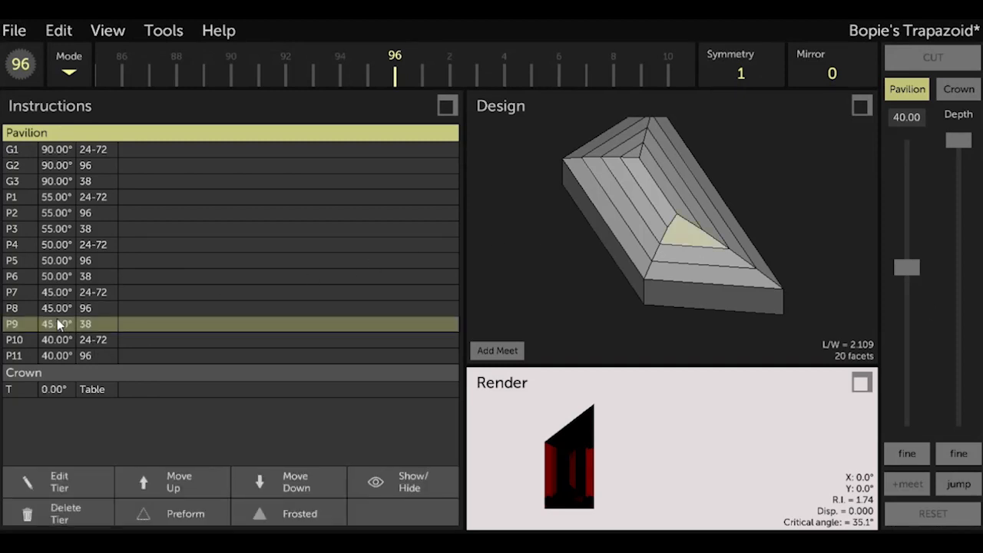
{"action": "left_click", "coordinate": [61, 479]}
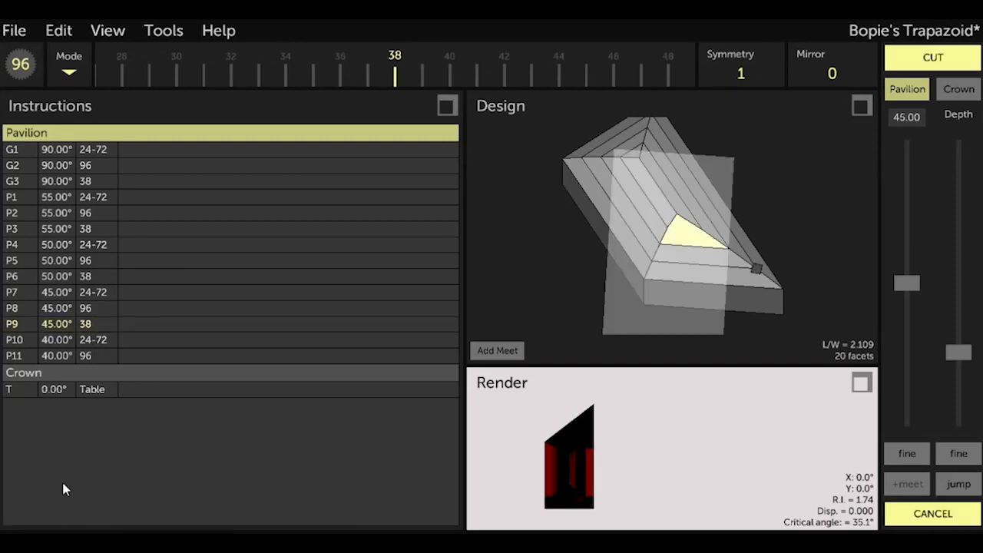
{"action": "left_click", "coordinate": [927, 520]}
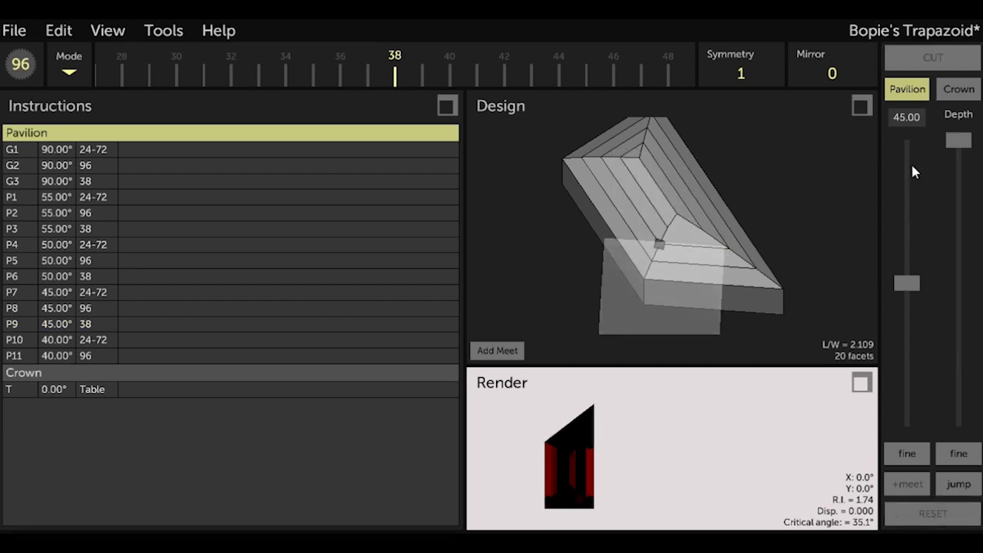
{"action": "left_click", "coordinate": [905, 118]}
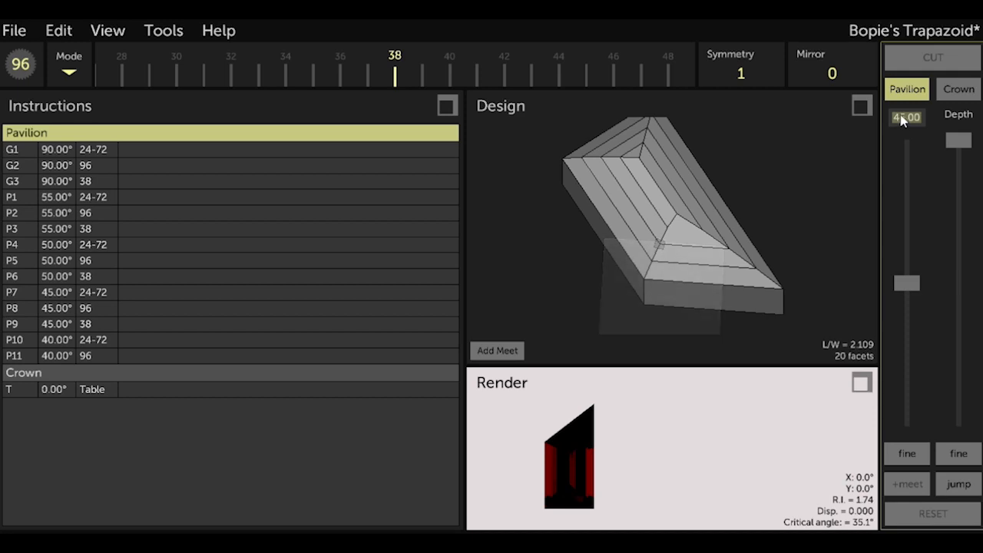
{"action": "type", "text": "40"}
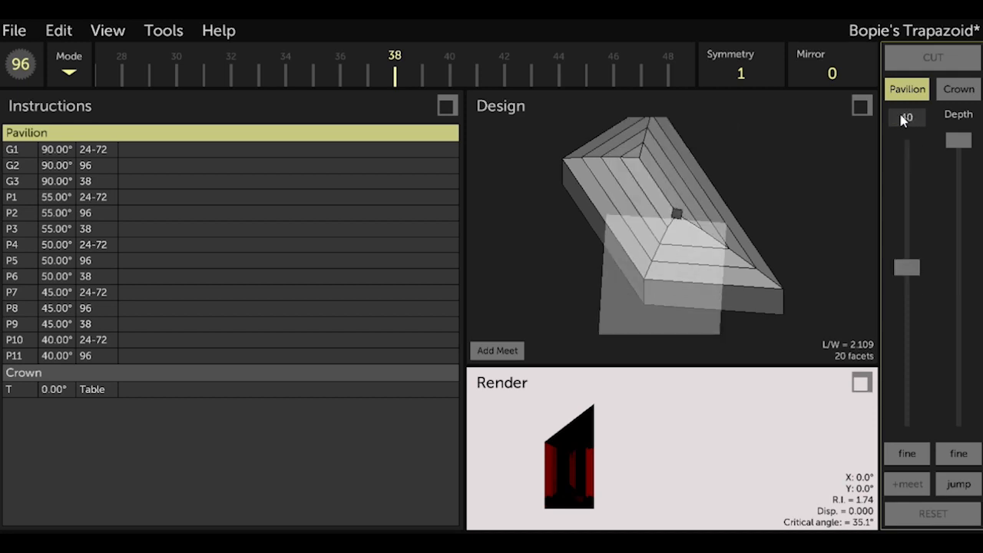
{"action": "left_click", "coordinate": [957, 485]}
{"action": "left_click", "coordinate": [958, 487]}
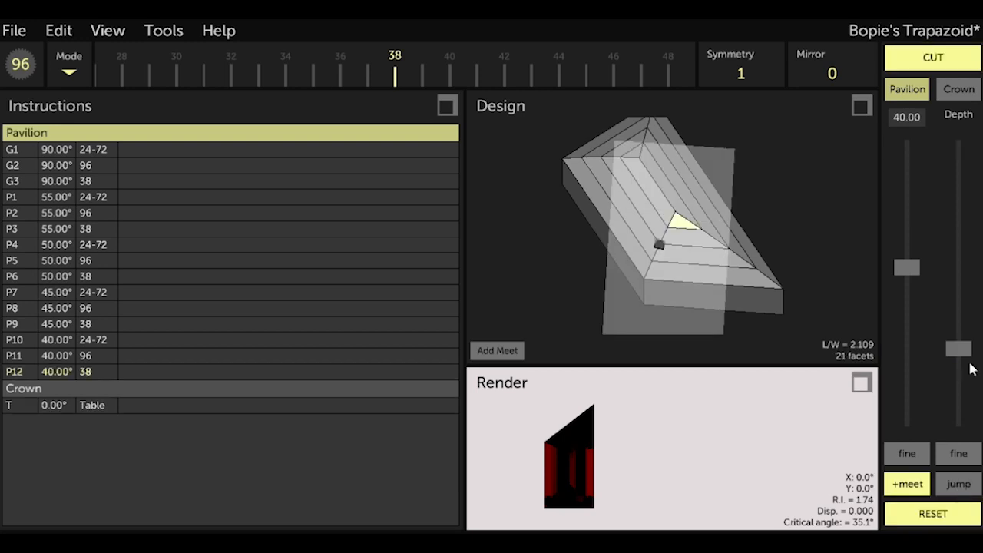
{"action": "left_click", "coordinate": [972, 58]}
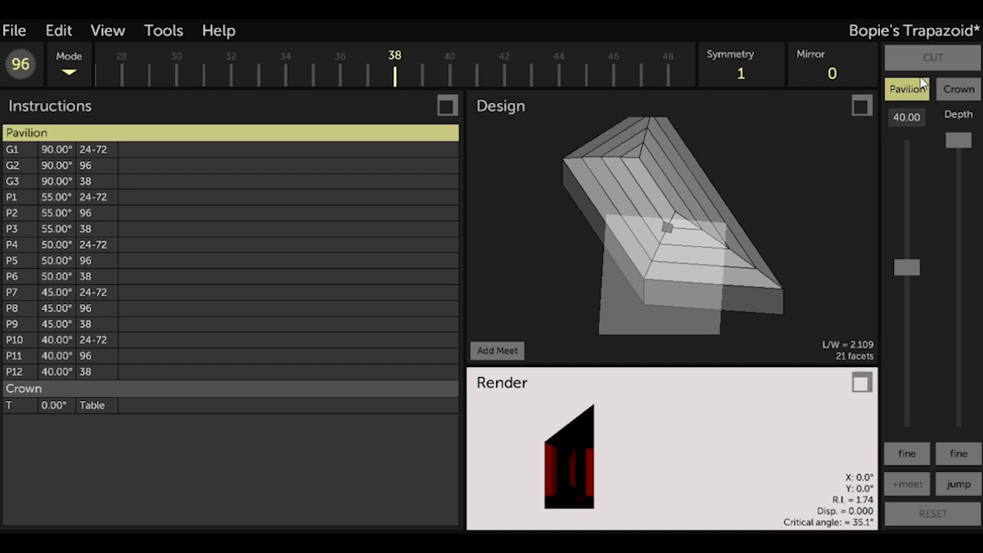
Load the 24-72 indexes from girdle tier G1 for a new crown tier and set its angle to 42°
{"action": "left_click", "coordinate": [334, 134]}
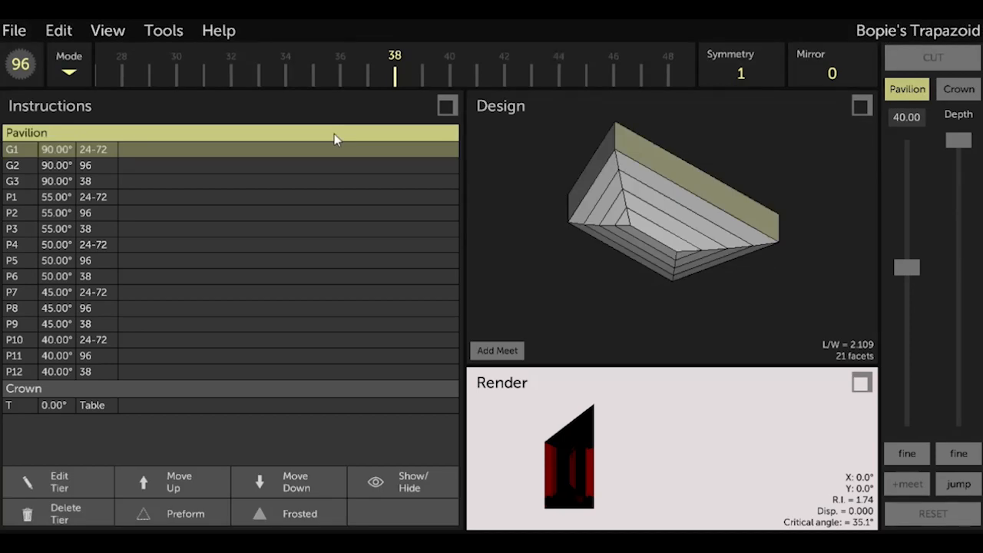
{"action": "left_click", "coordinate": [98, 152]}
{"action": "left_click", "coordinate": [95, 151]}
{"action": "left_click", "coordinate": [54, 487]}
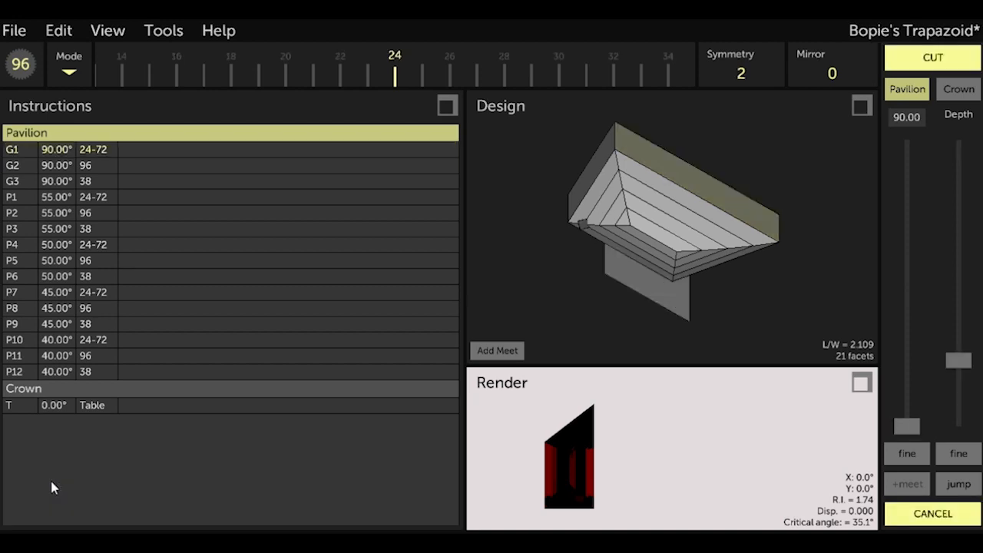
{"action": "left_click", "coordinate": [948, 517]}
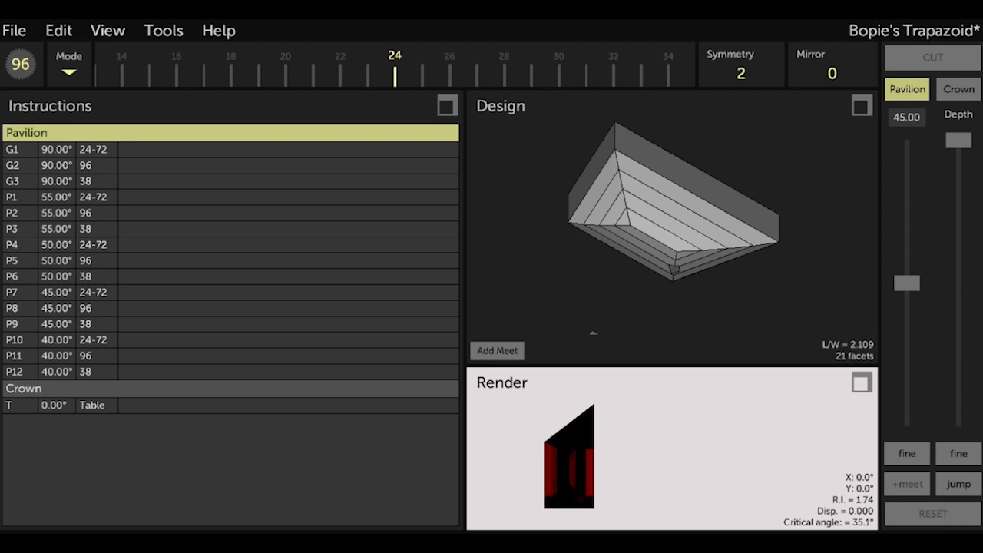
{"action": "left_click", "coordinate": [958, 91]}
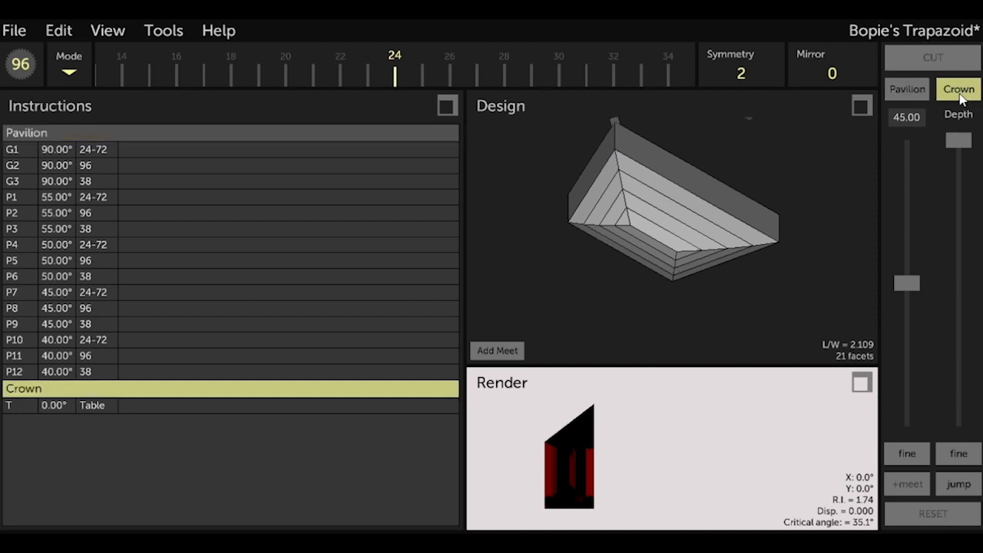
{"action": "left_click", "coordinate": [903, 120]}
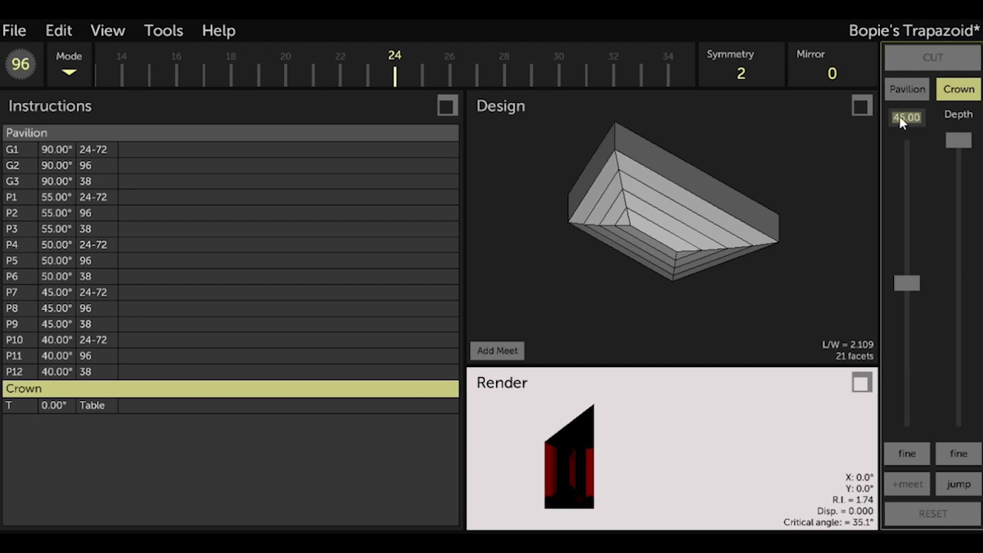
{"action": "type", "text": "4"}
{"action": "type", "text": "2"}
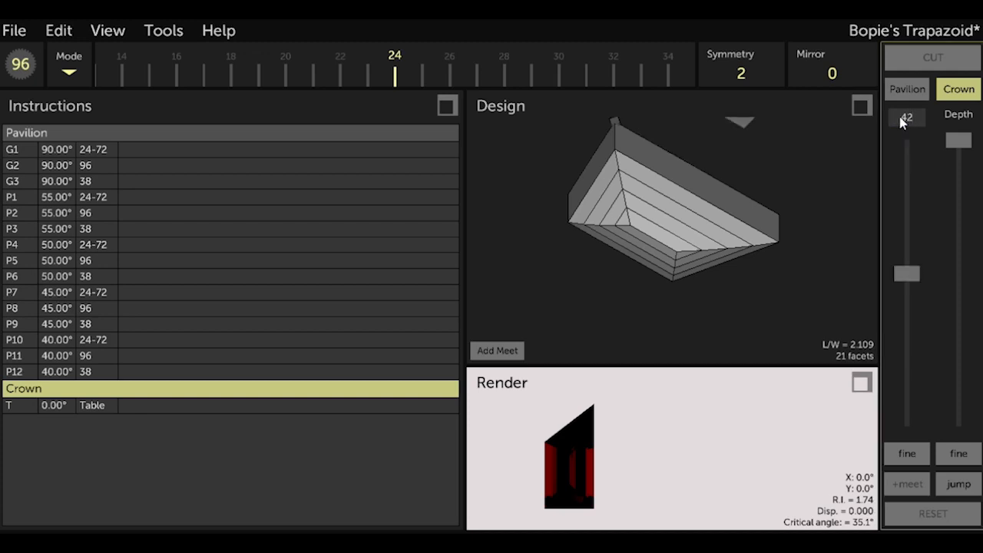
Cut the 24-72 crown tier freehand, deepening it until only a thin girdle band is left above the pavilion
{"action": "left_click", "coordinate": [958, 144]}
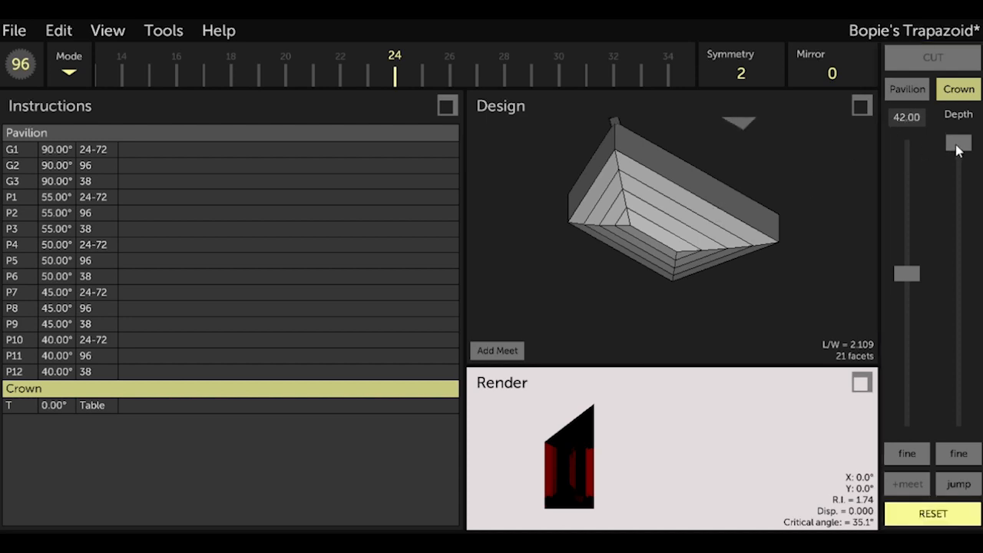
{"action": "left_click_drag", "start_coordinate": [957, 150], "coordinate": [957, 317]}
{"action": "left_click_drag", "start_coordinate": [777, 254], "coordinate": [726, 278]}
{"action": "left_click_drag", "start_coordinate": [957, 324], "coordinate": [966, 383]}
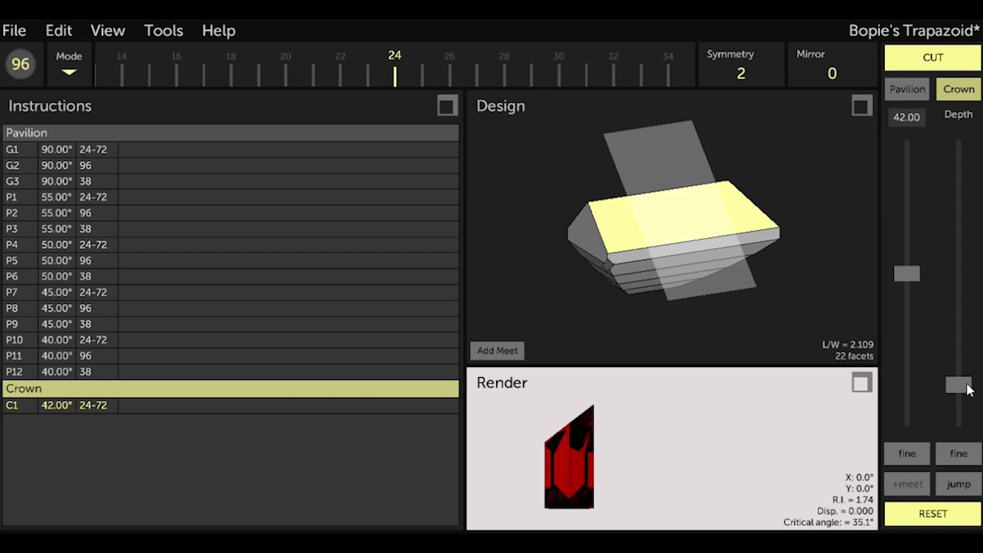
{"action": "left_click", "coordinate": [970, 60]}
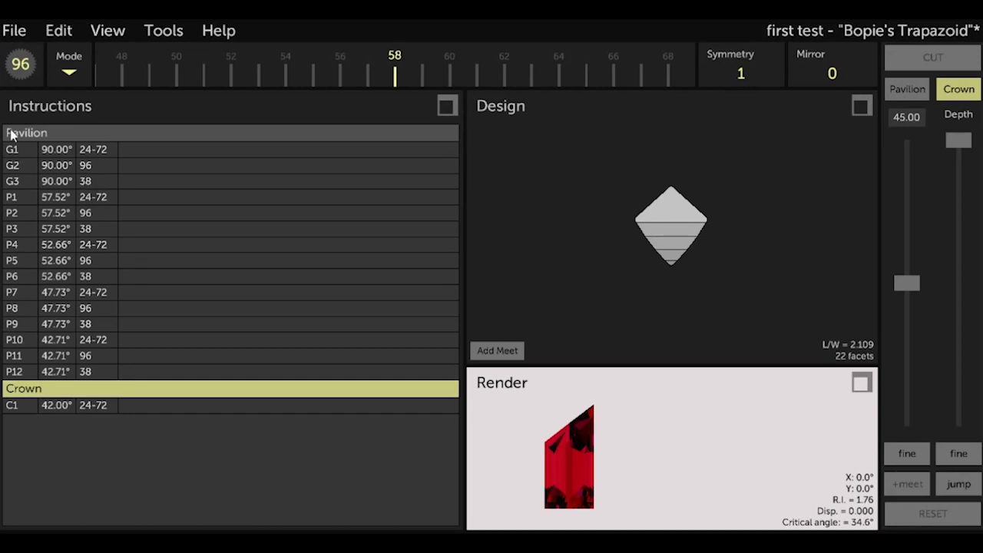
Cut a 42° crown facet at index 96, based on girdle tier G2, jumping its depth to the girdle corner meetpoint
{"action": "left_click", "coordinate": [52, 169]}
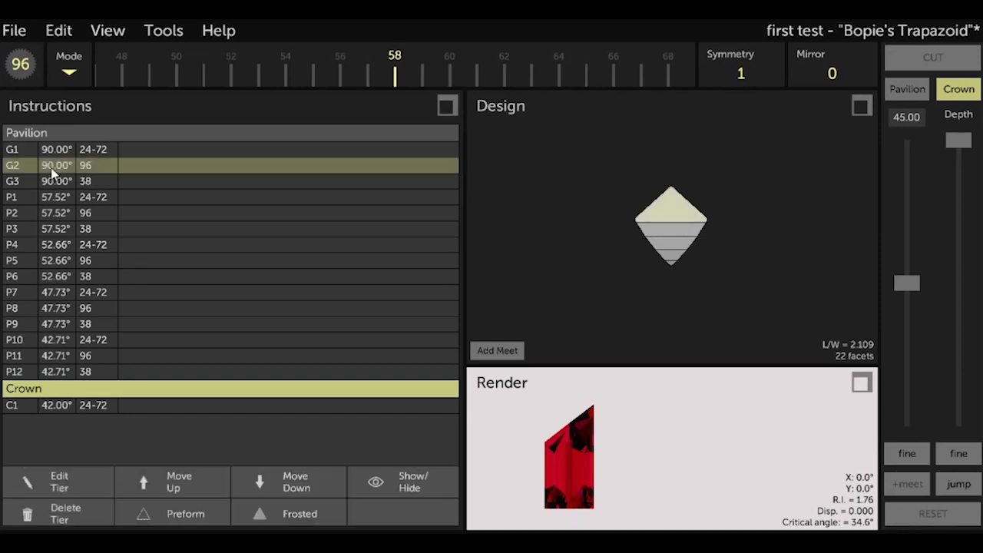
{"action": "left_click", "coordinate": [60, 480]}
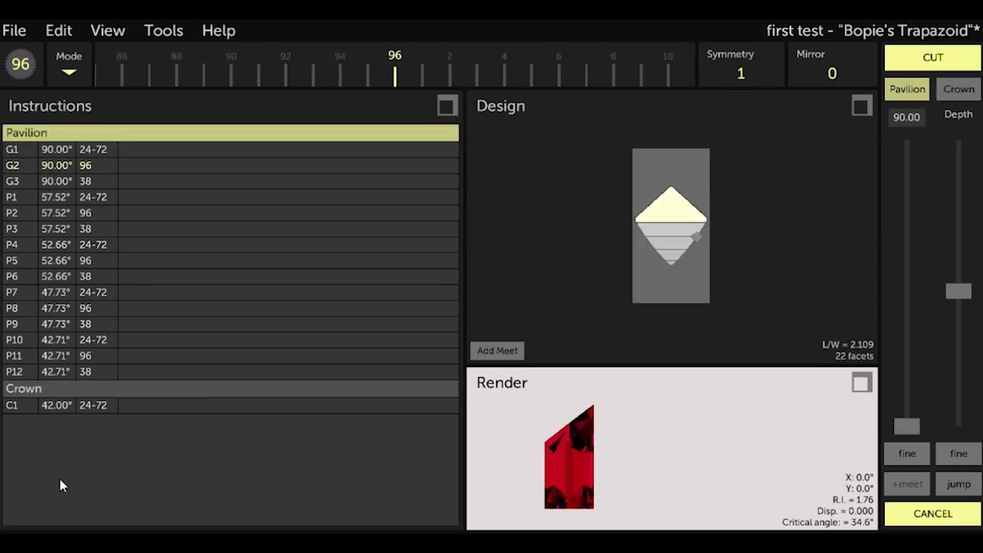
{"action": "left_click", "coordinate": [908, 516]}
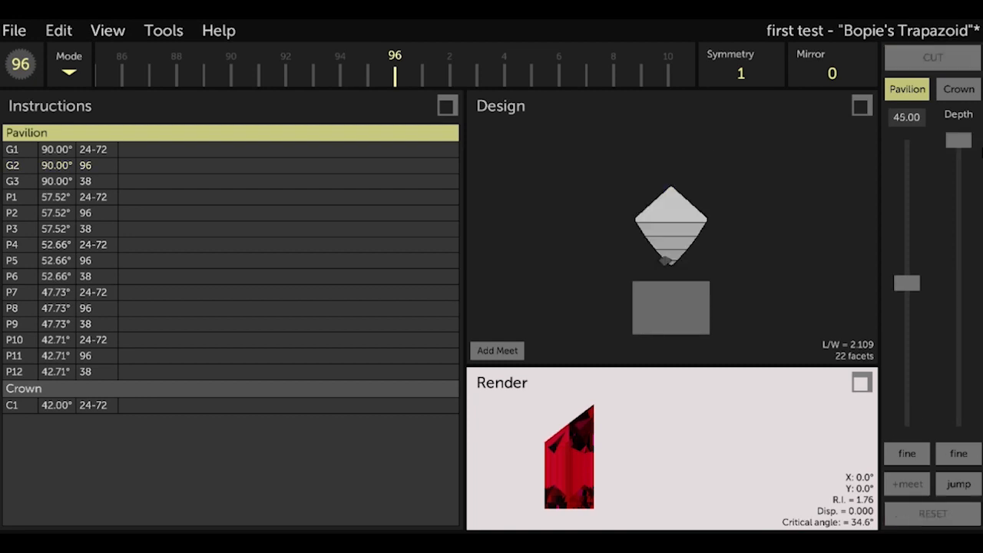
{"action": "left_click", "coordinate": [966, 93]}
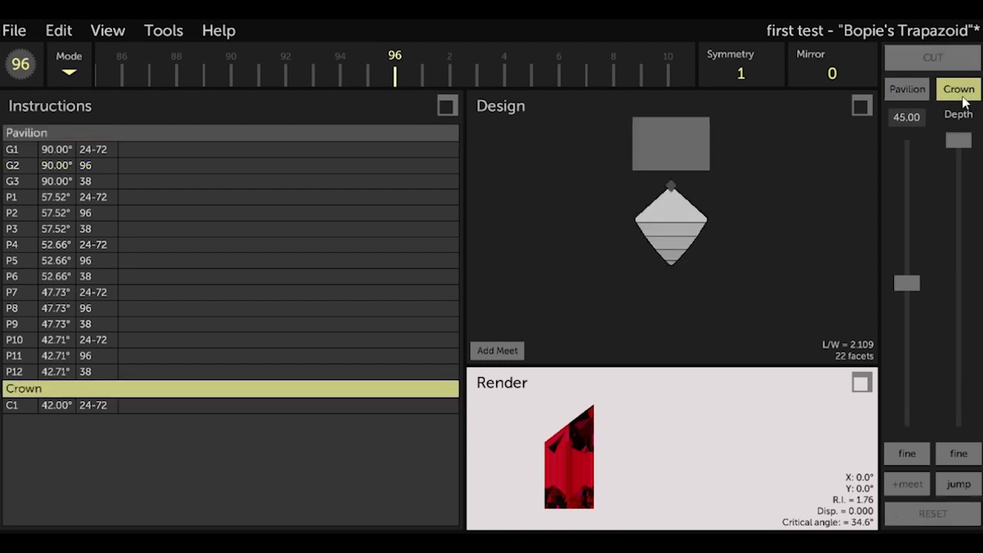
{"action": "left_click", "coordinate": [907, 120]}
{"action": "type", "text": "42"}
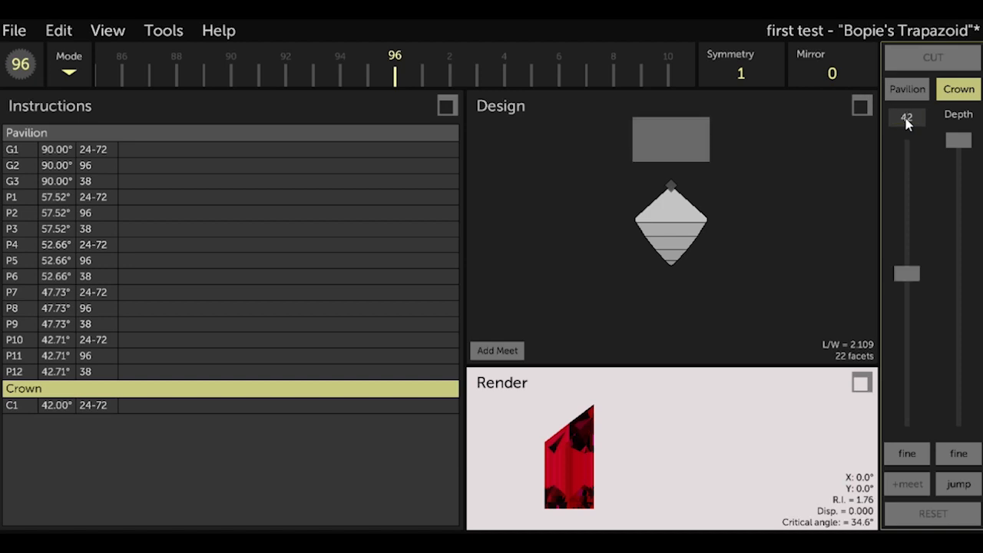
{"action": "key", "text": "Return"}
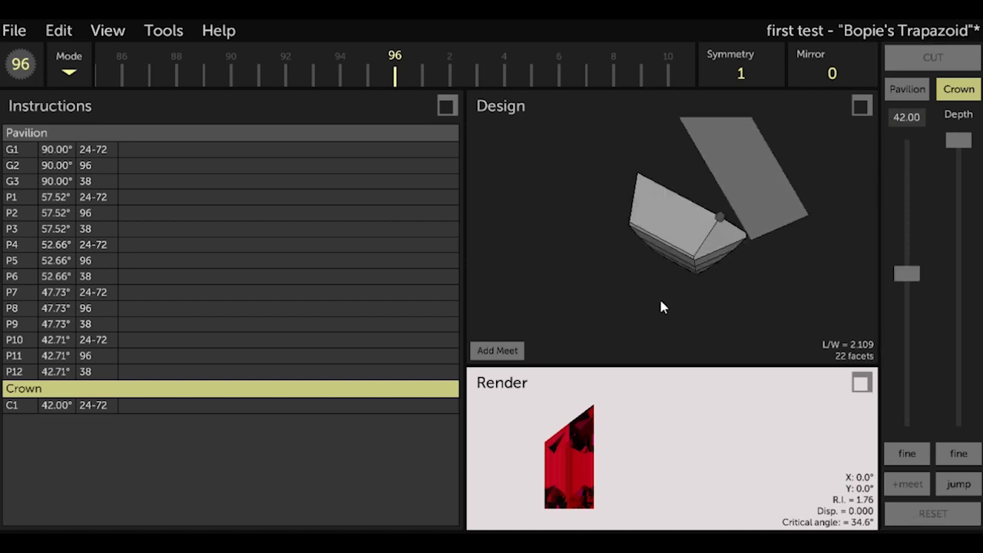
{"action": "left_click", "coordinate": [958, 488]}
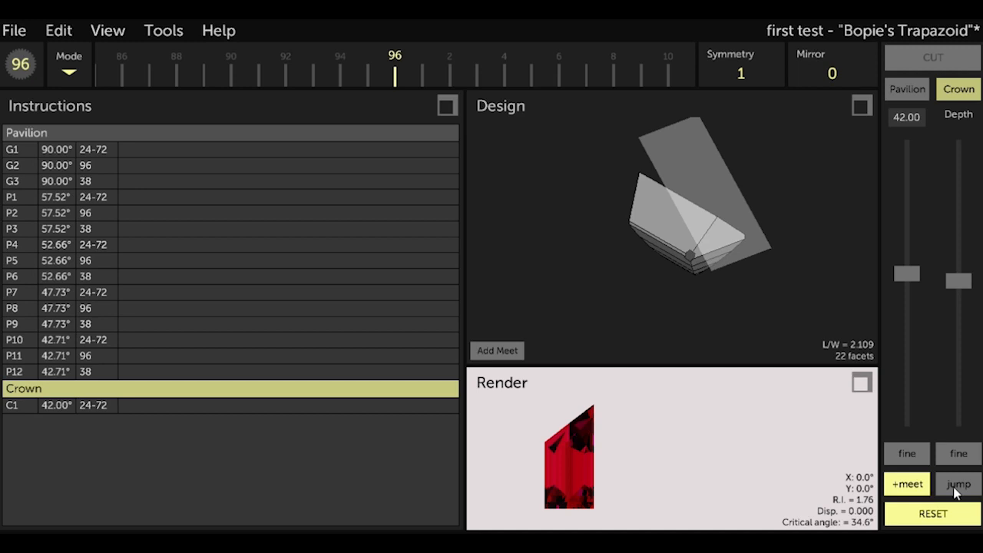
{"action": "left_click", "coordinate": [957, 485]}
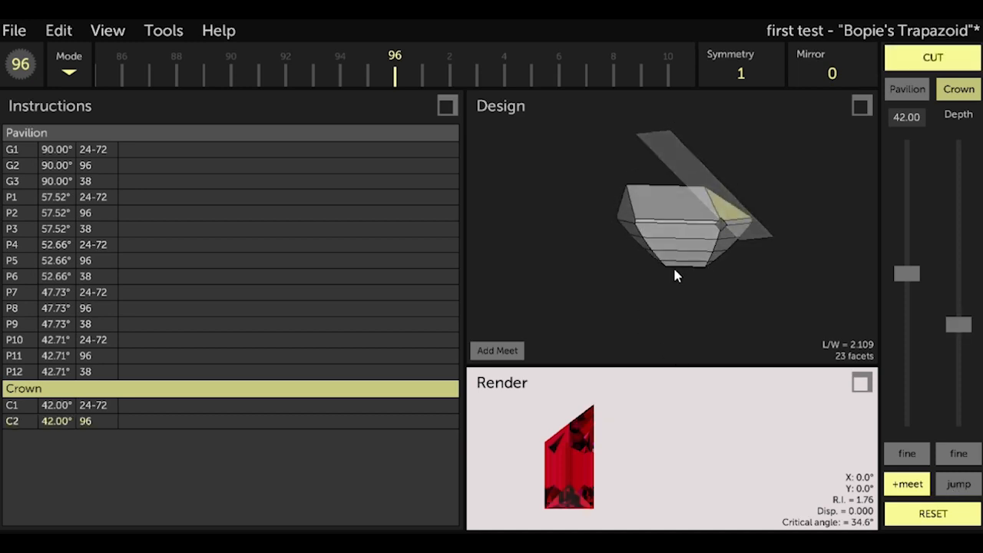
{"action": "left_click", "coordinate": [971, 57]}
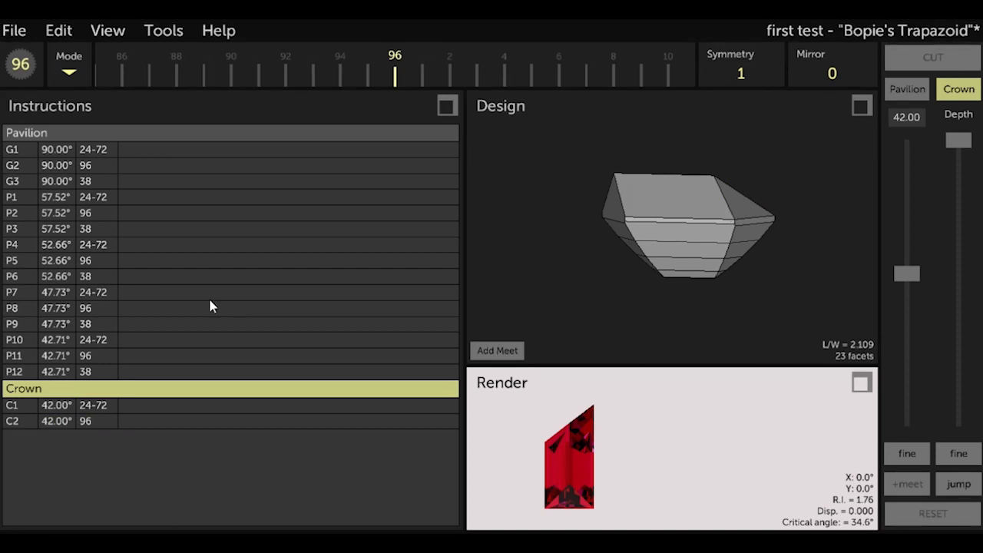
Cut a 42° crown facet at index 58, opposite girdle tier G3, jumping its depth to the girdle corner meetpoint
{"action": "left_click", "coordinate": [87, 182]}
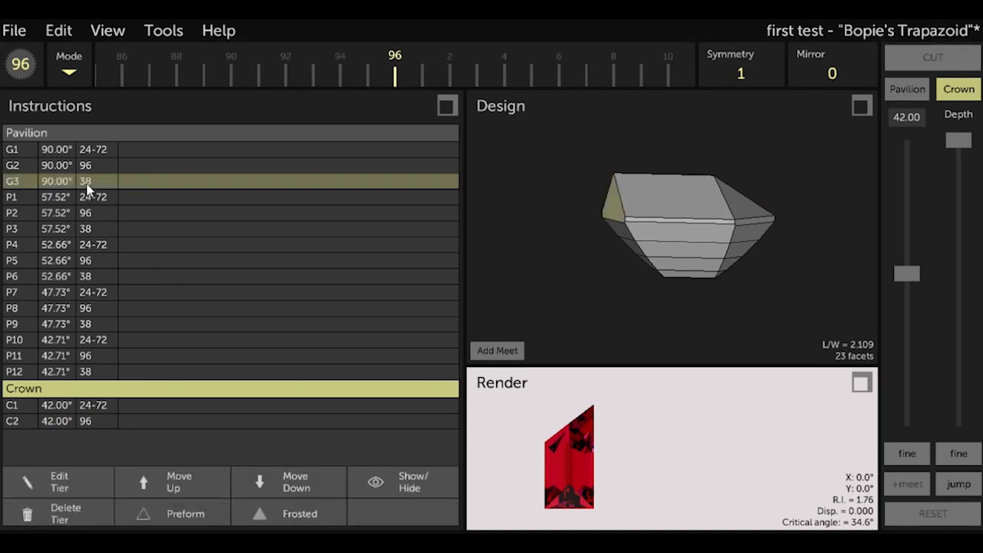
{"action": "left_click", "coordinate": [59, 484]}
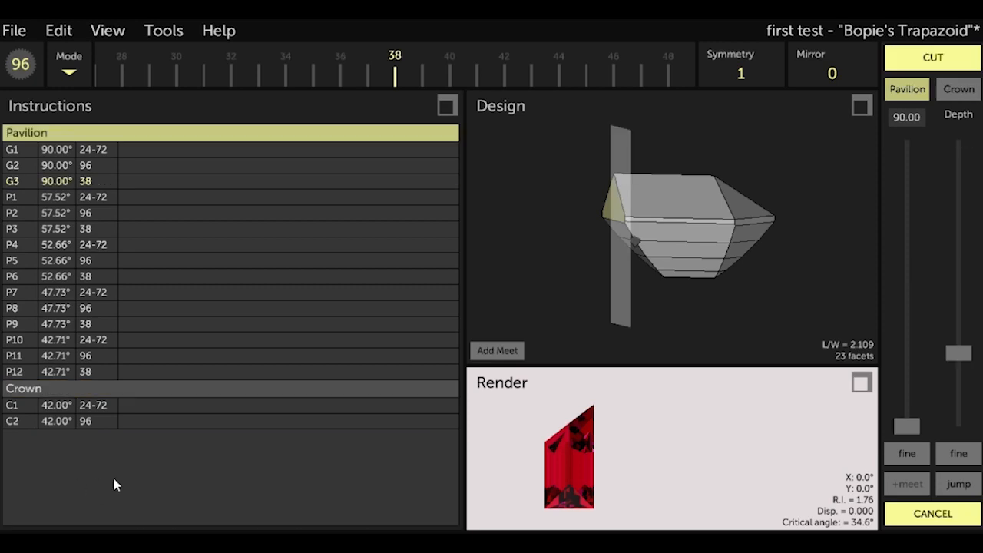
{"action": "left_click", "coordinate": [931, 516]}
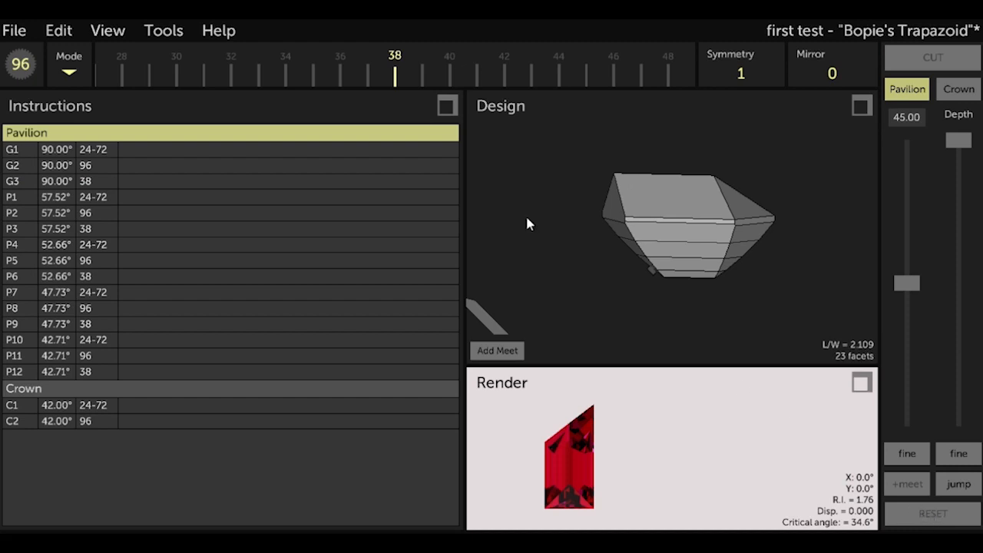
{"action": "scroll", "coordinate": [397, 64], "scroll_direction": "down", "scroll_amount": 10}
{"action": "left_click", "coordinate": [395, 64]}
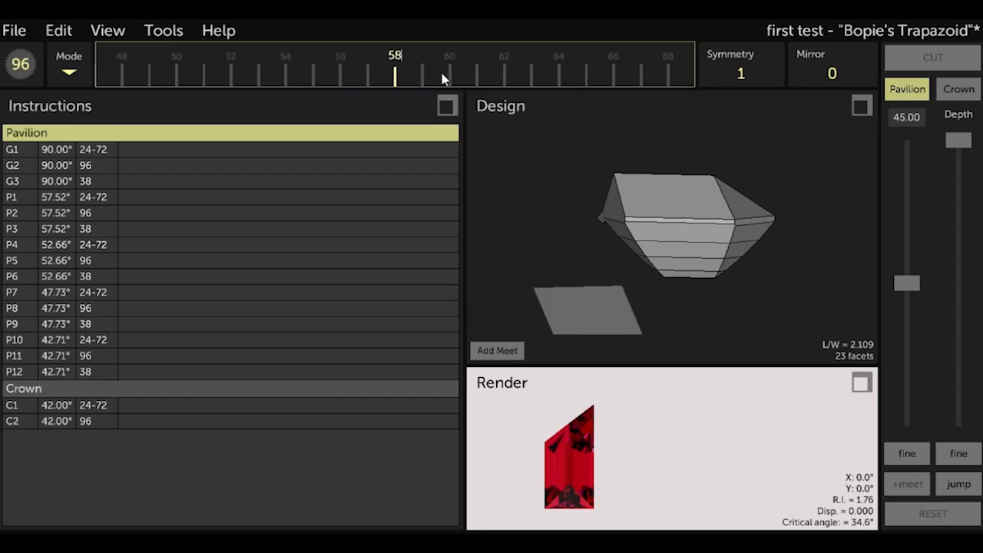
{"action": "left_click", "coordinate": [894, 119]}
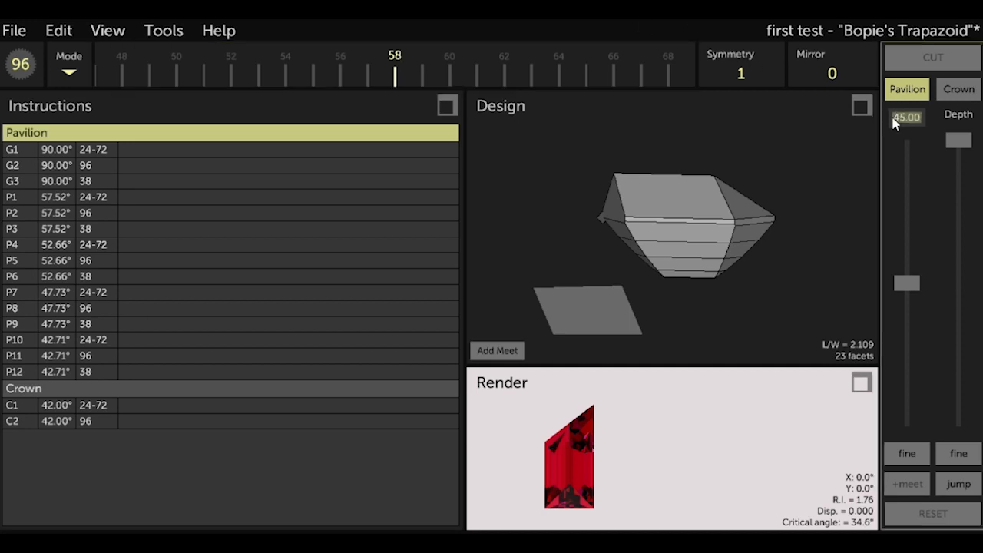
{"action": "type", "text": "42"}
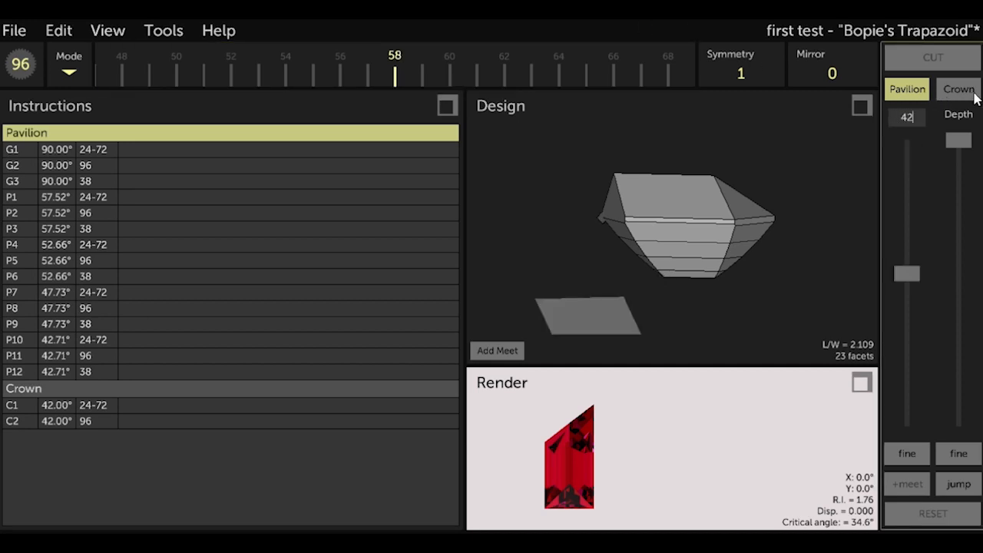
{"action": "left_click", "coordinate": [973, 91]}
{"action": "left_click_drag", "start_coordinate": [555, 214], "coordinate": [727, 258]}
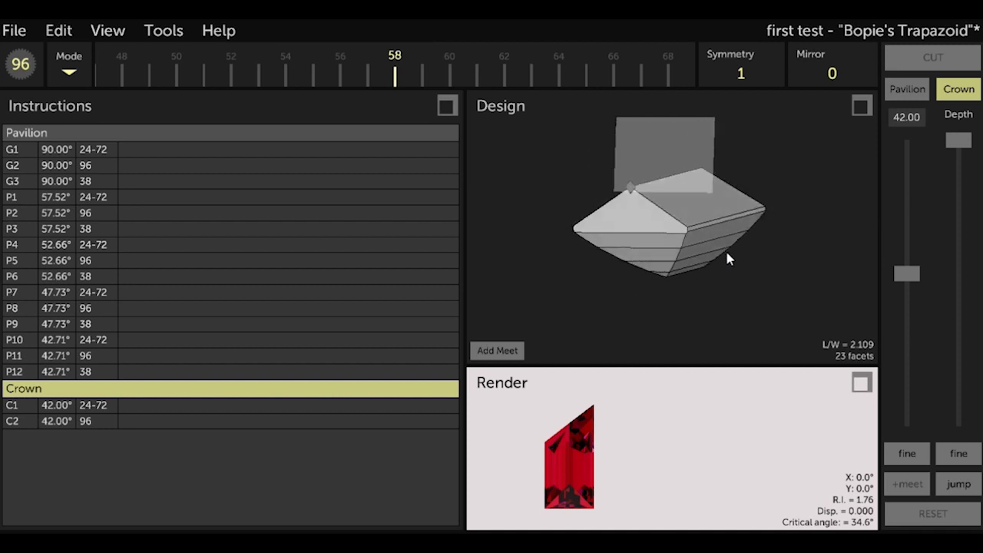
{"action": "left_click", "coordinate": [955, 485]}
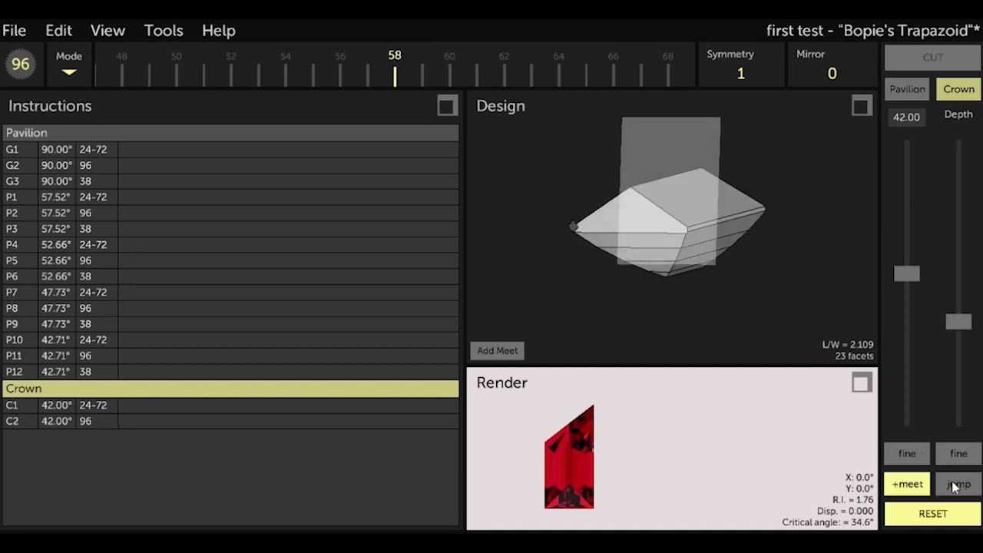
{"action": "left_click", "coordinate": [954, 485]}
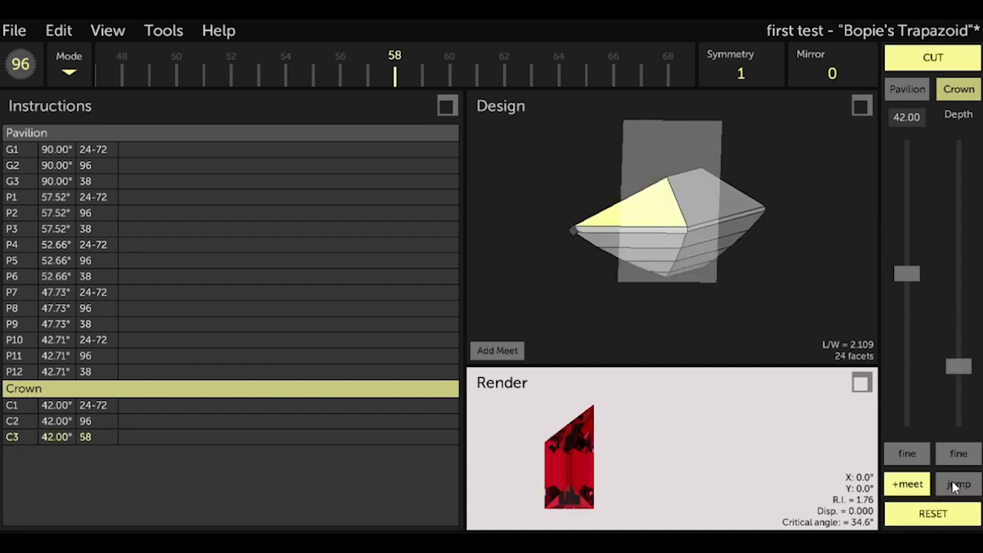
{"action": "left_click", "coordinate": [965, 60]}
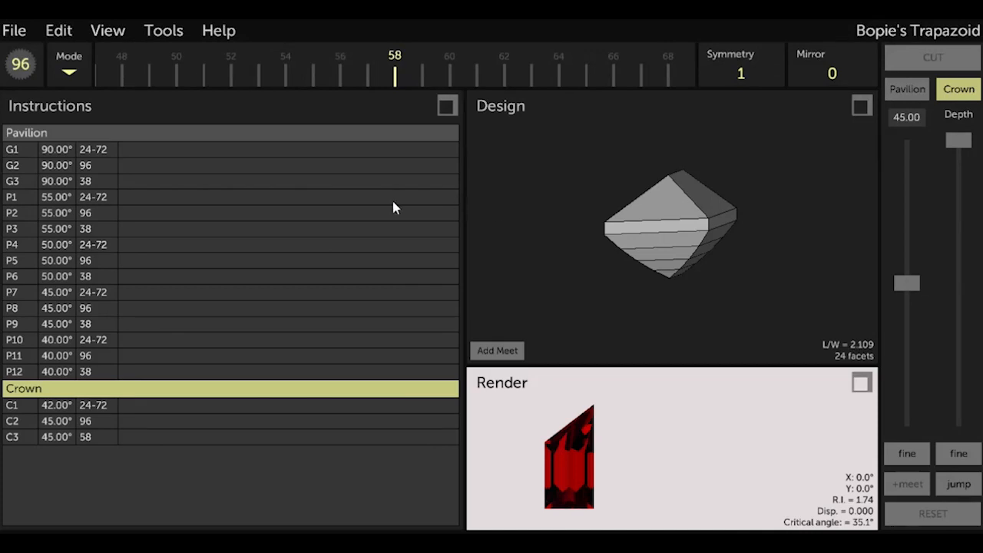
Resize the girdle thickness to 5.0 %W and apply the change
{"action": "left_click", "coordinate": [54, 32]}
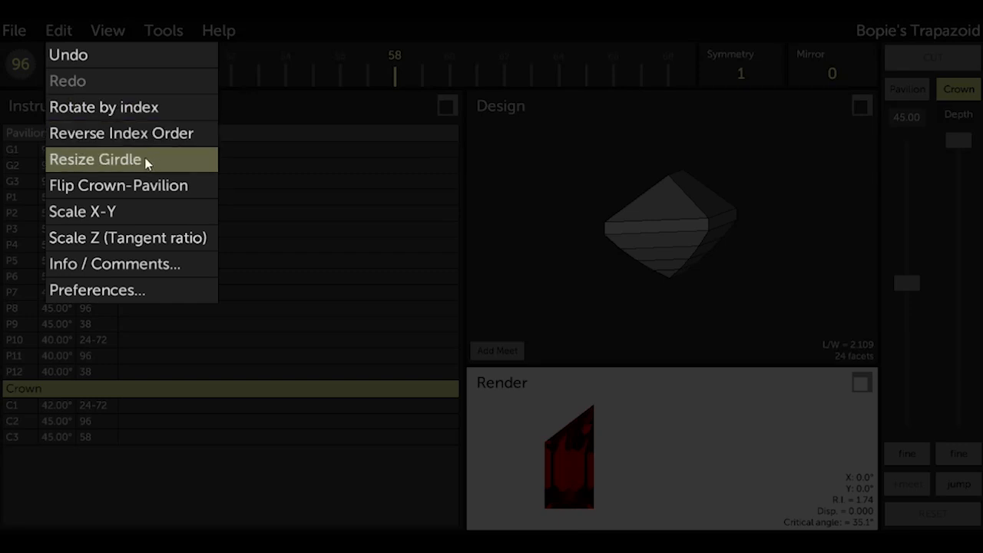
{"action": "left_click", "coordinate": [107, 160]}
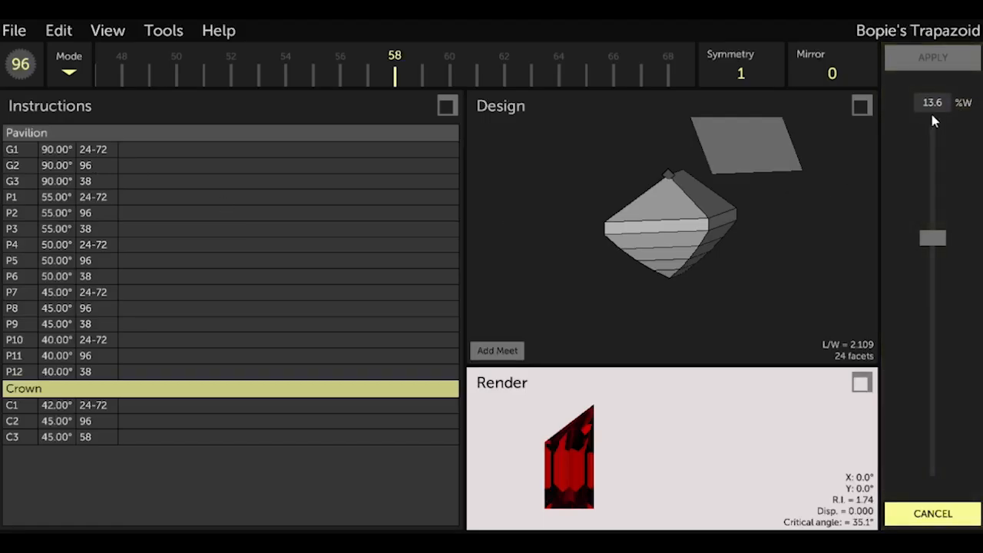
{"action": "left_click", "coordinate": [933, 238]}
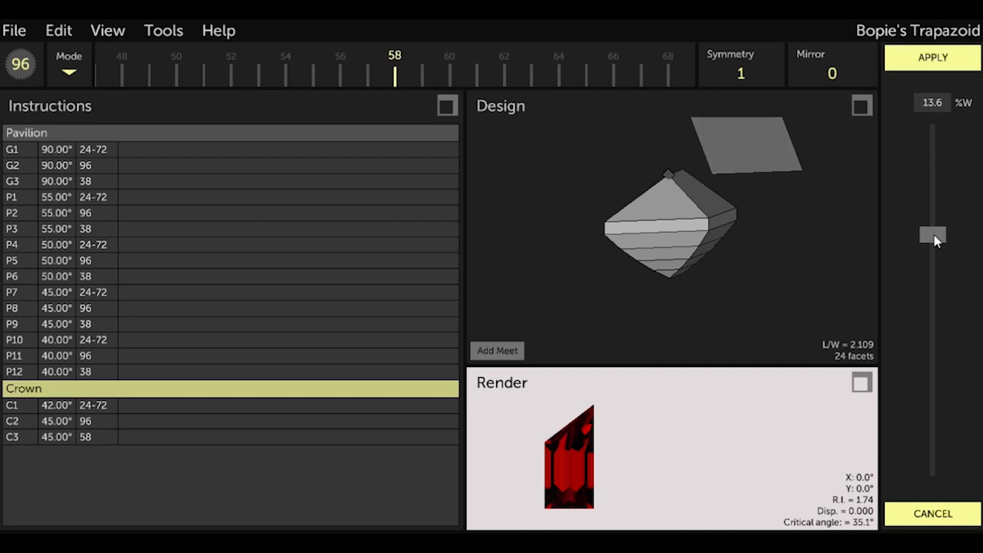
{"action": "left_click_drag", "start_coordinate": [934, 237], "coordinate": [933, 396]}
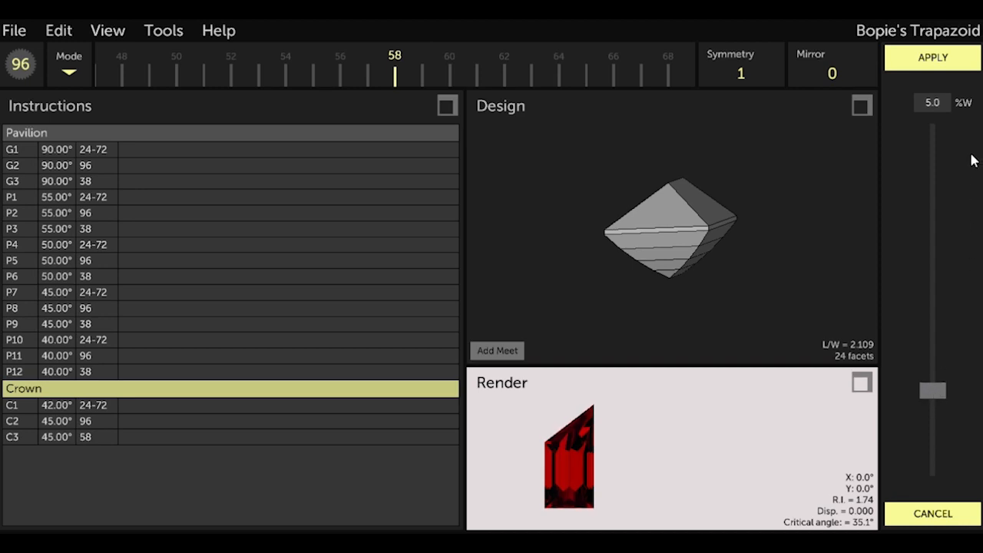
{"action": "left_click", "coordinate": [972, 63]}
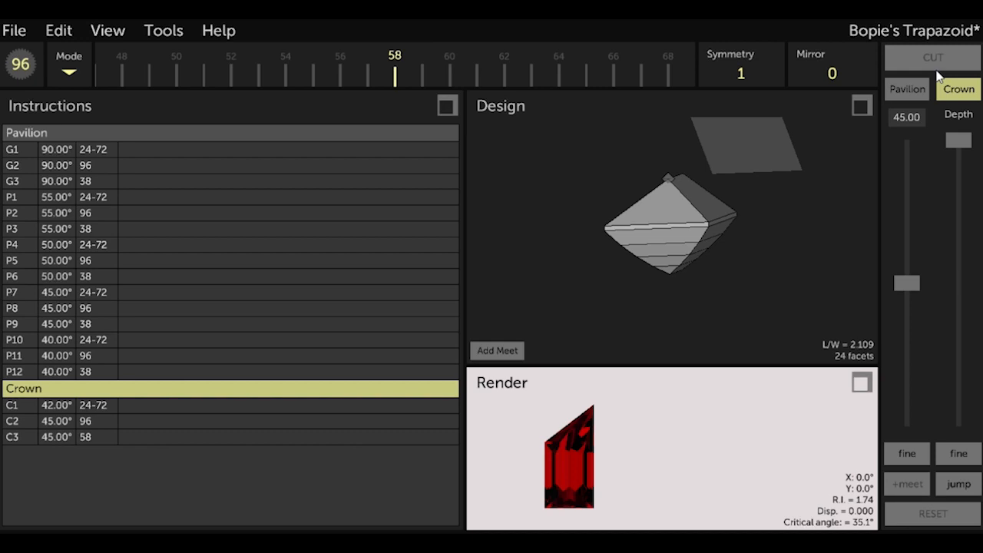
{"action": "left_click", "coordinate": [934, 65]}
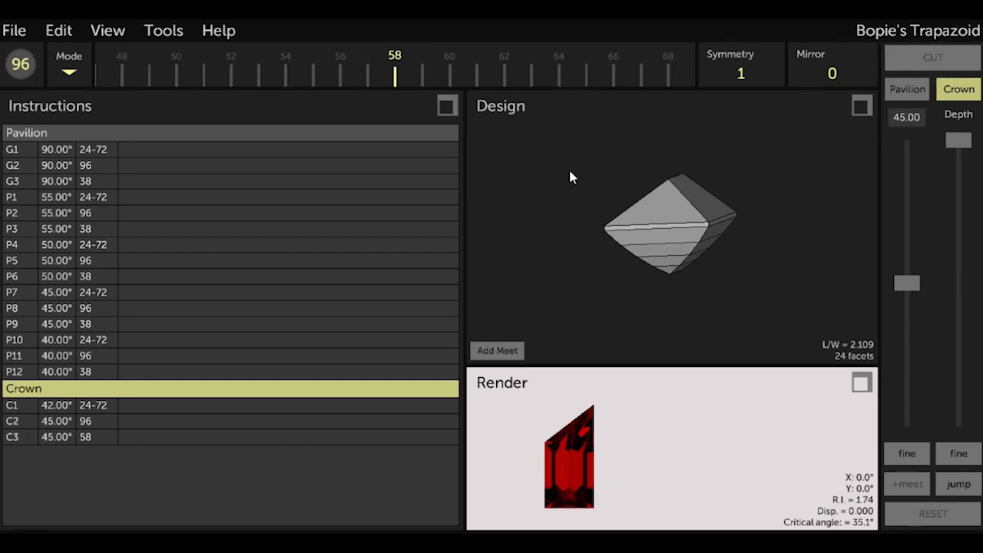
Cut a 0° table facet on the crown freehand, deepening it until a broad flat top replaces the crown ridge
{"action": "left_click", "coordinate": [907, 118]}
{"action": "type", "text": "0"}
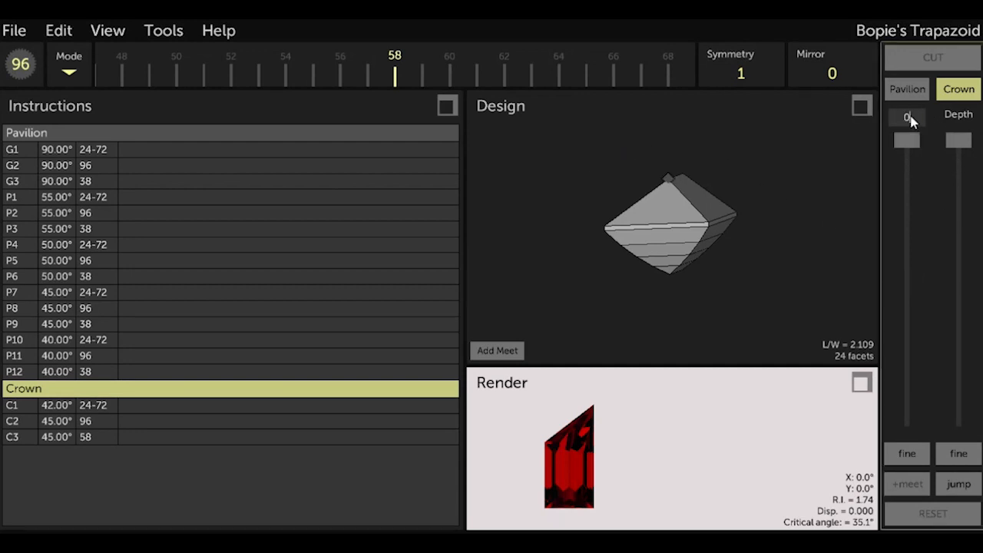
{"action": "left_click_drag", "start_coordinate": [958, 140], "coordinate": [965, 393]}
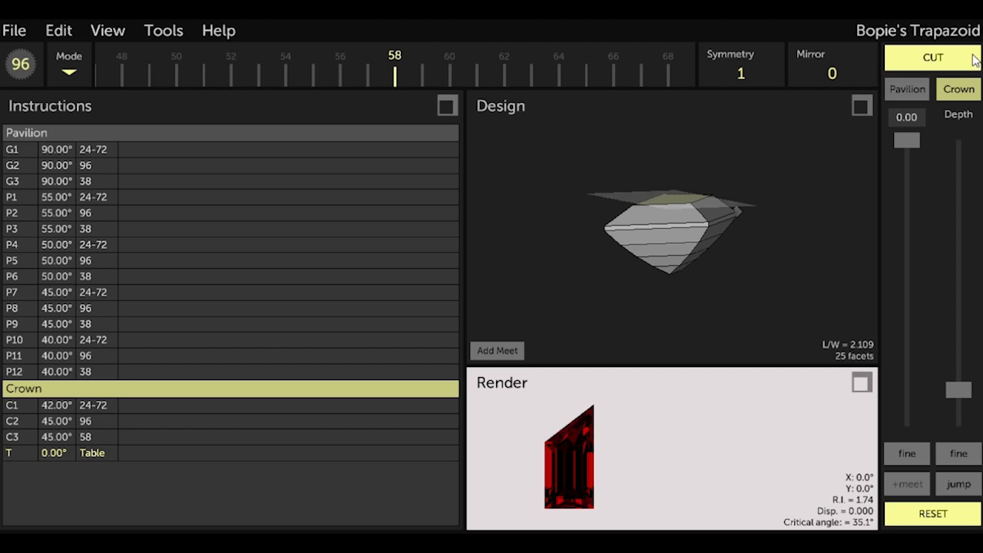
{"action": "left_click", "coordinate": [974, 60]}
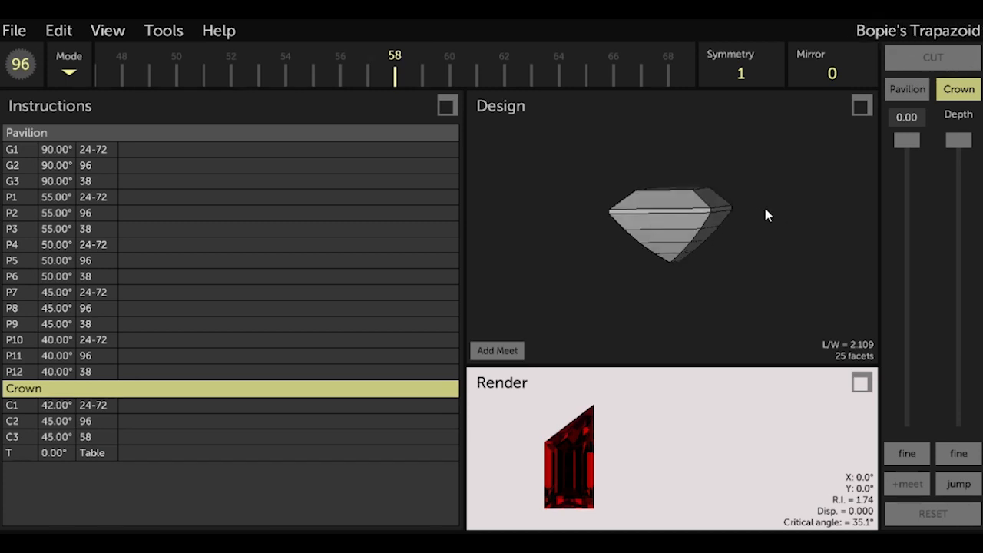
Cut a 37° crown tier at 24-72, based on tier C1, through a 2/3 (0.667) edge meetpoint on the C1-C2 corner edge
{"action": "left_click_drag", "start_coordinate": [642, 192], "coordinate": [636, 275]}
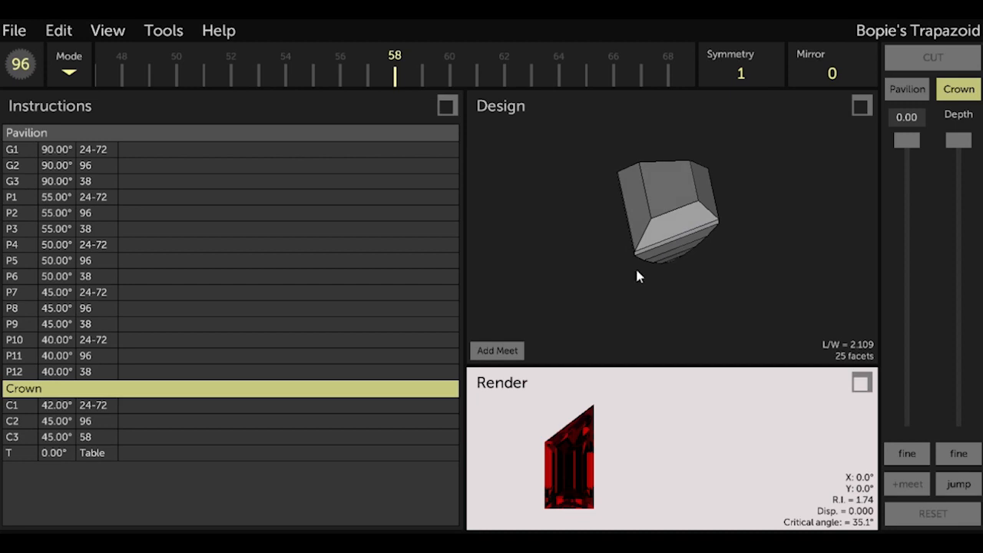
{"action": "left_click", "coordinate": [77, 406]}
{"action": "left_click", "coordinate": [44, 489]}
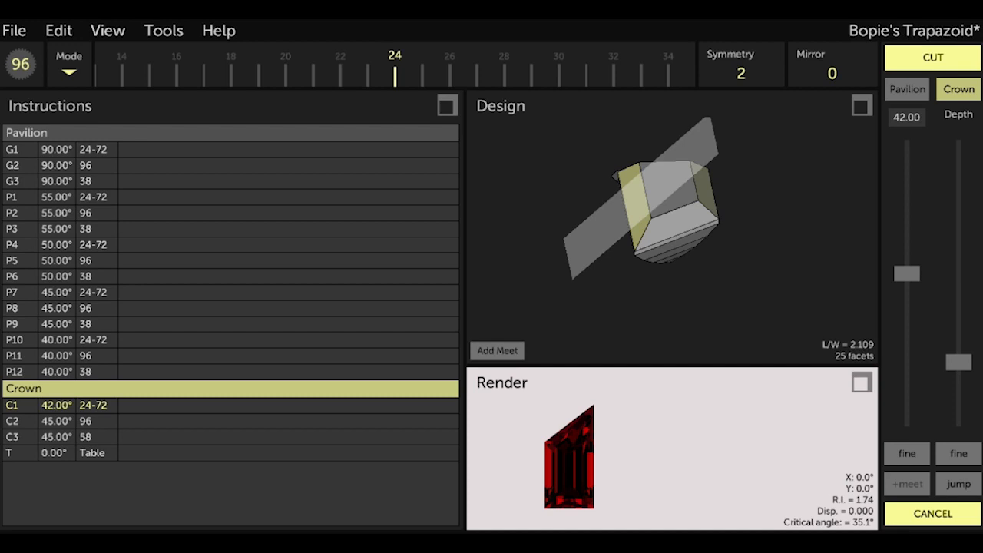
{"action": "left_click", "coordinate": [937, 517]}
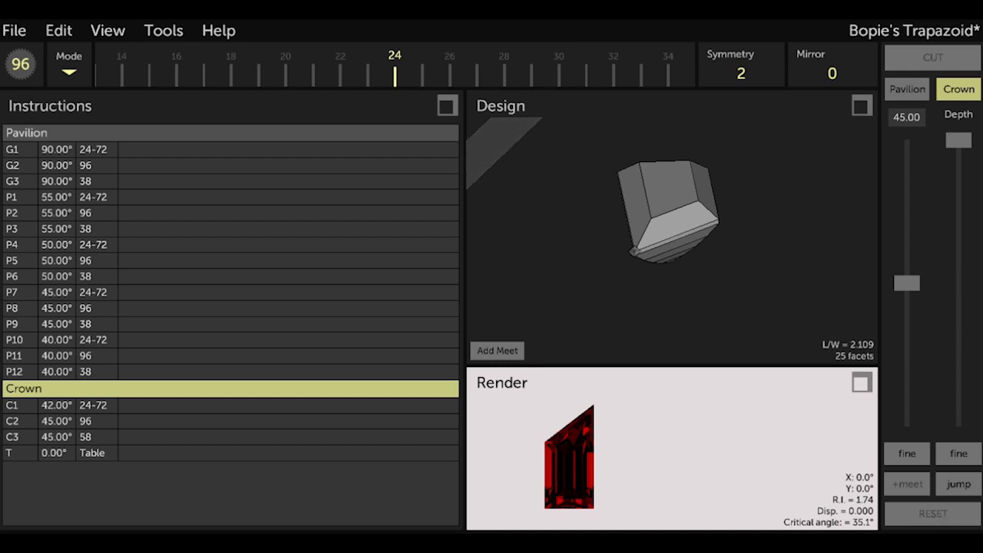
{"action": "left_click", "coordinate": [908, 118]}
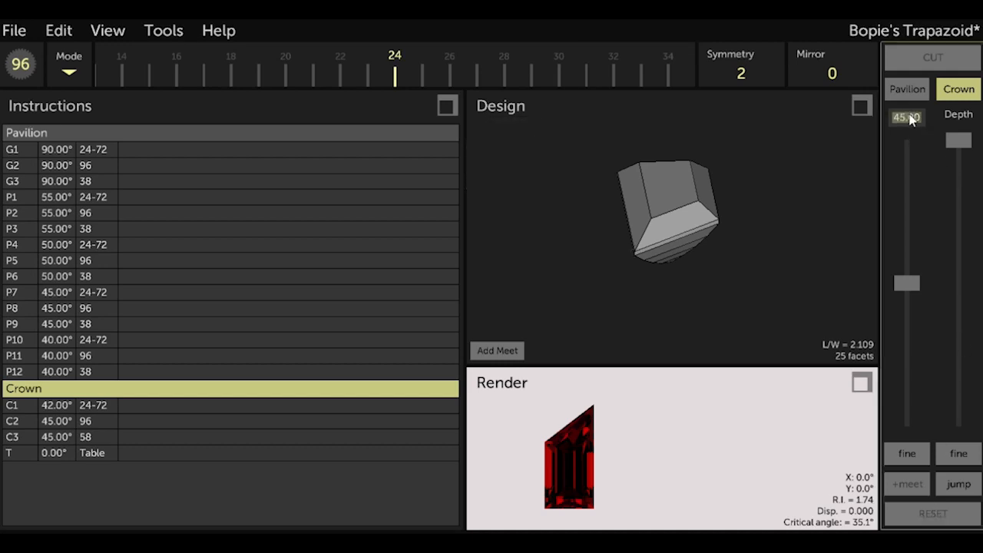
{"action": "type", "text": "38"}
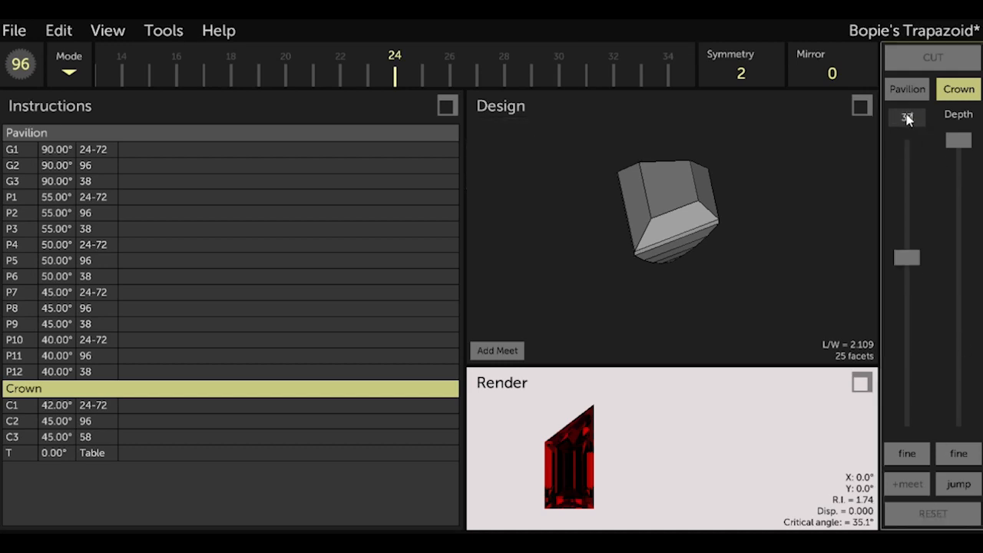
{"action": "left_click", "coordinate": [501, 352]}
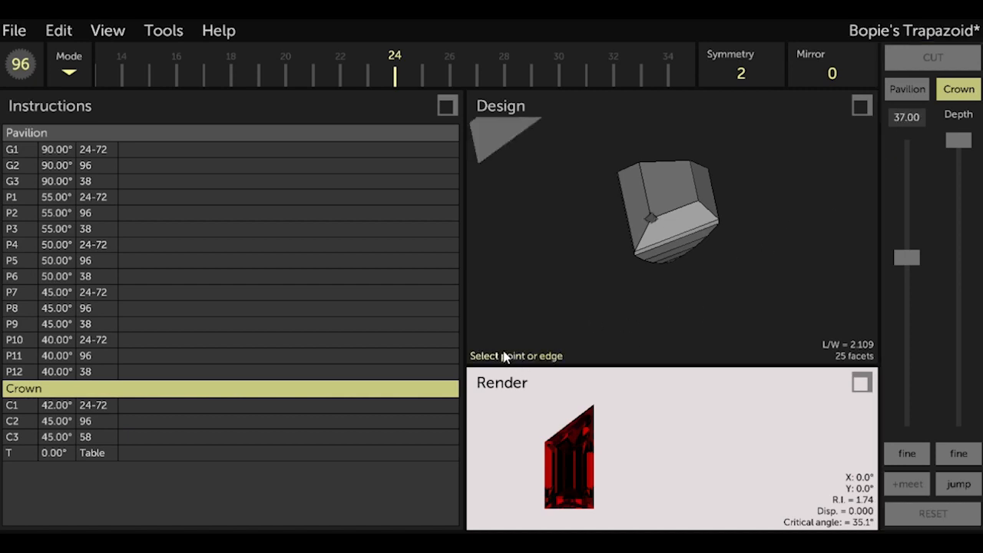
{"action": "left_click", "coordinate": [644, 233]}
{"action": "left_click", "coordinate": [547, 297]}
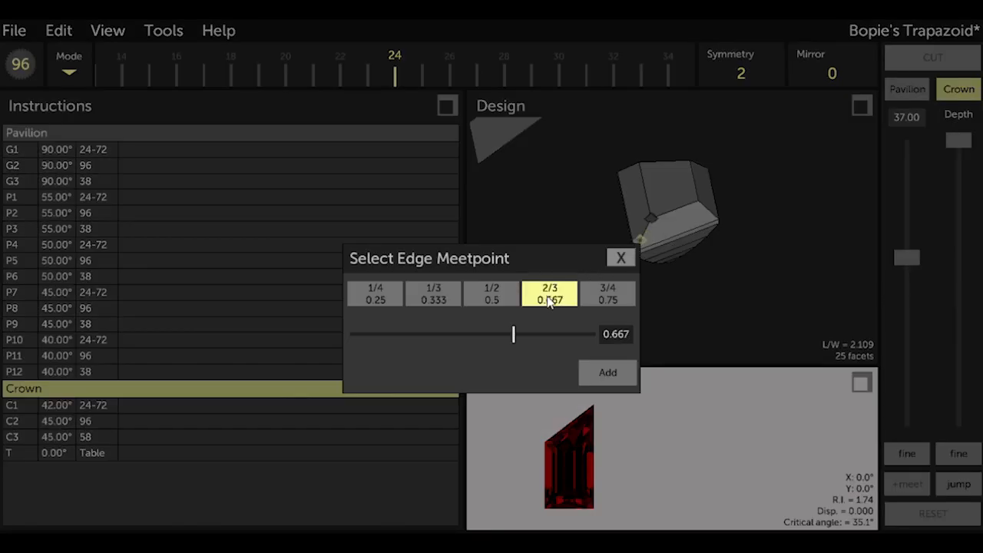
{"action": "left_click", "coordinate": [608, 374]}
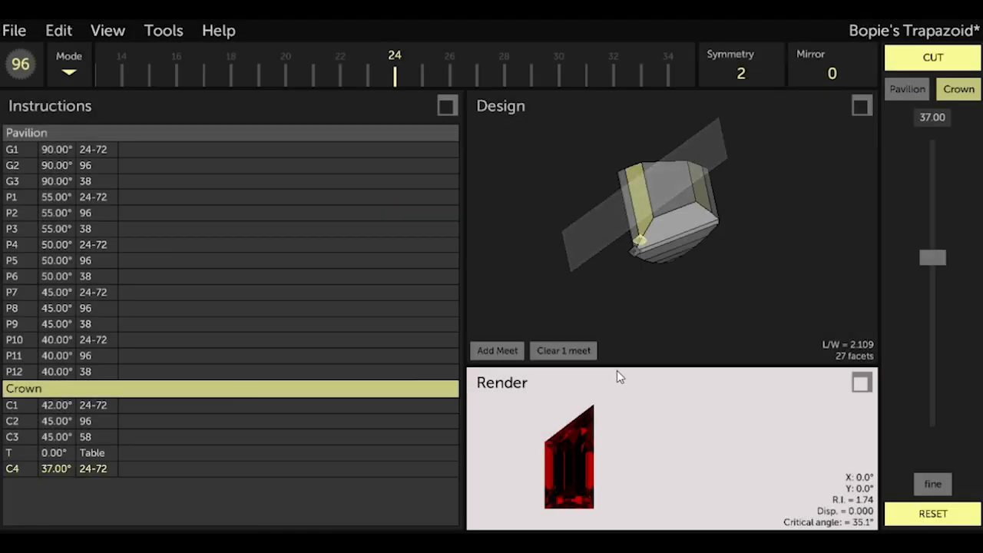
{"action": "left_click", "coordinate": [971, 62]}
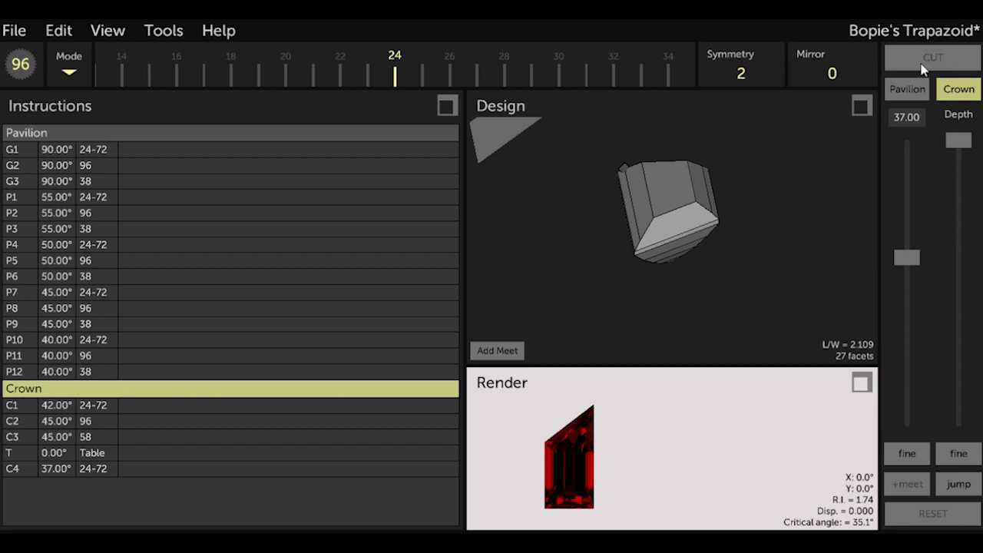
Cut a 37° crown facet at index 96, based on tier C2, jumping its depth to the corner meetpoint set by C4
{"action": "left_click_drag", "start_coordinate": [605, 249], "coordinate": [609, 249]}
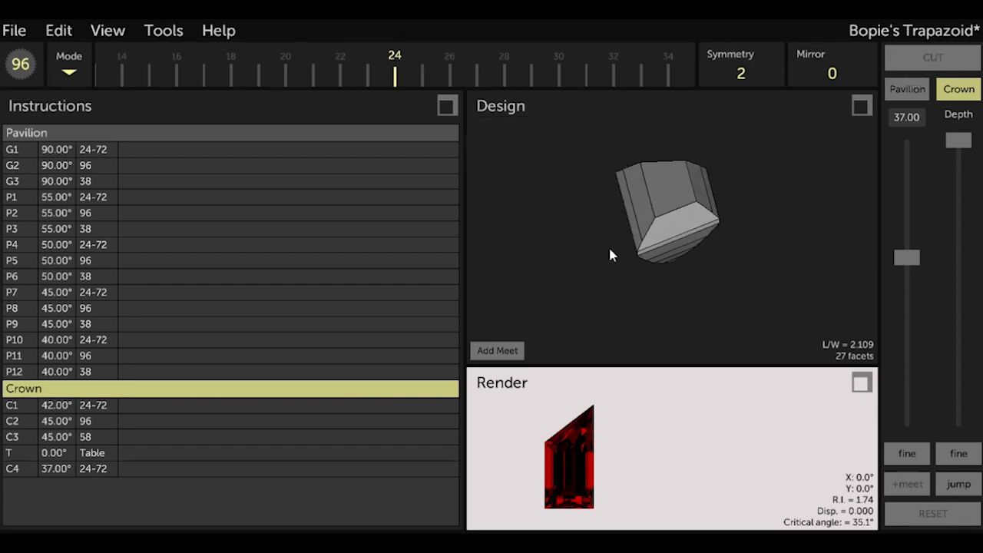
{"action": "left_click", "coordinate": [78, 421]}
{"action": "left_click", "coordinate": [54, 481]}
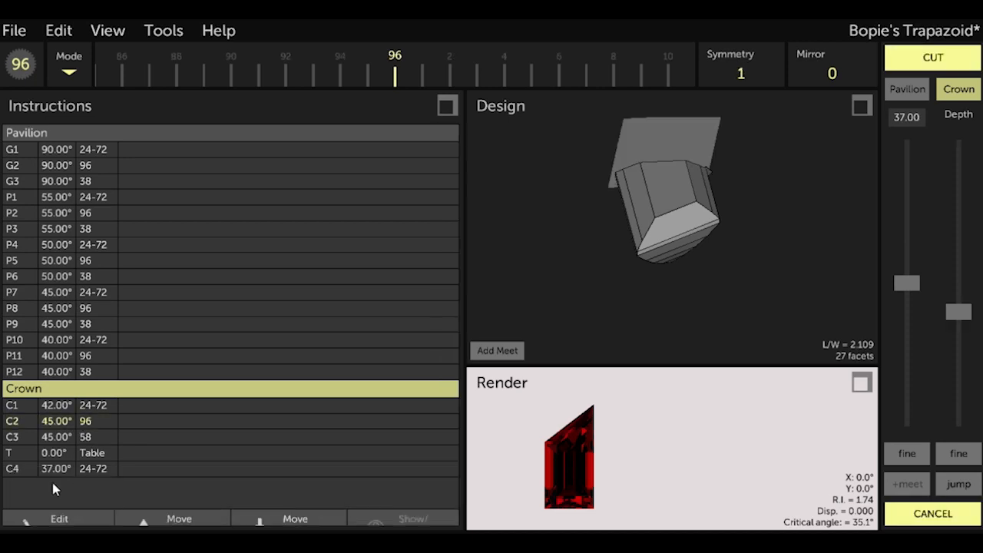
{"action": "left_click", "coordinate": [930, 518]}
{"action": "left_click", "coordinate": [910, 117]}
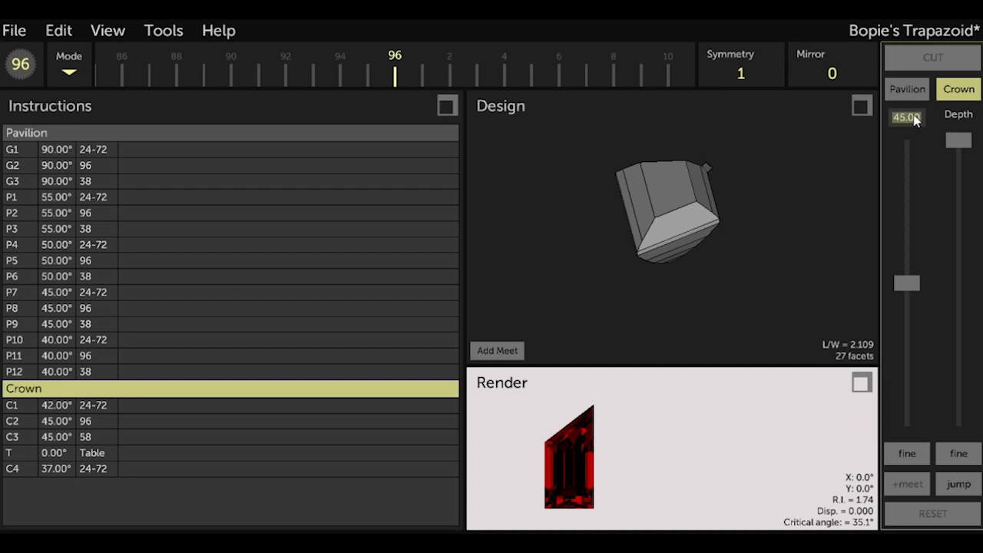
{"action": "type", "text": "3"}
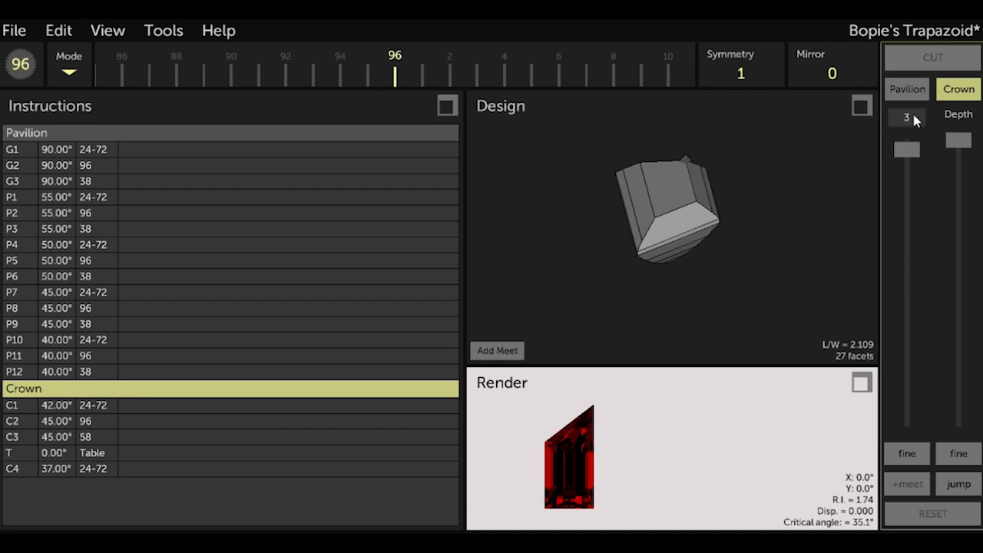
{"action": "type", "text": "7"}
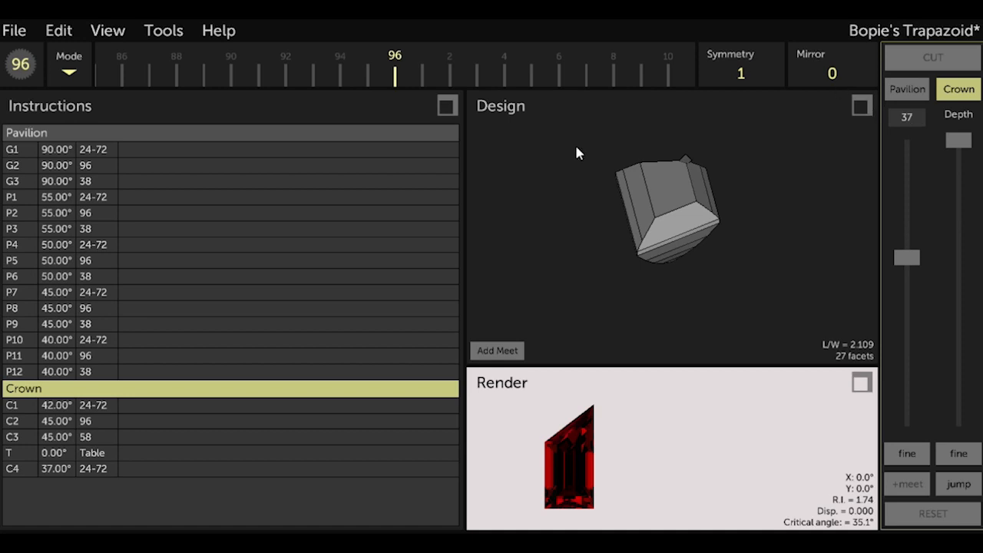
{"action": "left_click_drag", "start_coordinate": [636, 284], "coordinate": [775, 277]}
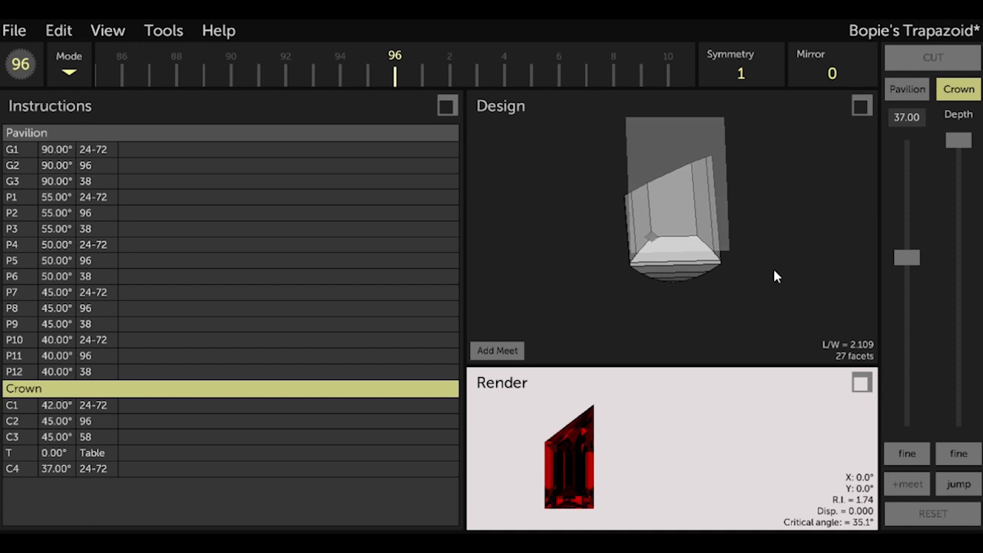
{"action": "left_click", "coordinate": [959, 484]}
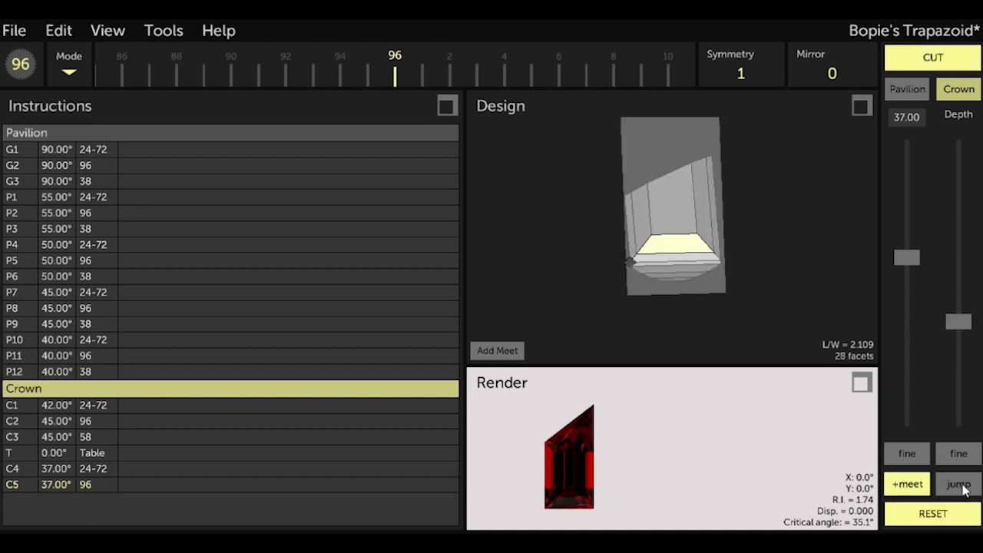
{"action": "left_click", "coordinate": [966, 64]}
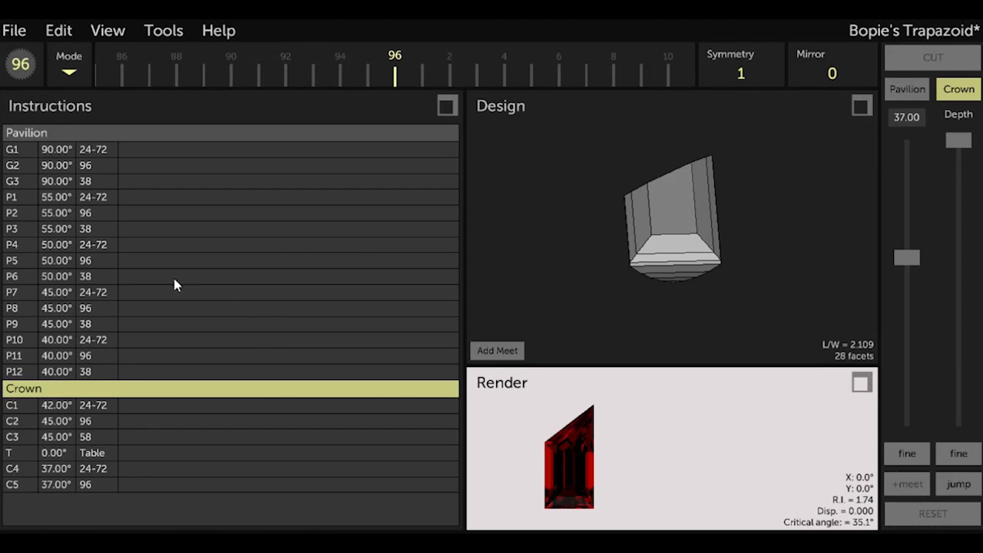
Cut a 37° crown facet at index 58, based on tier C3, jumping its depth to the C4 corner meetpoint
{"action": "left_click", "coordinate": [82, 438]}
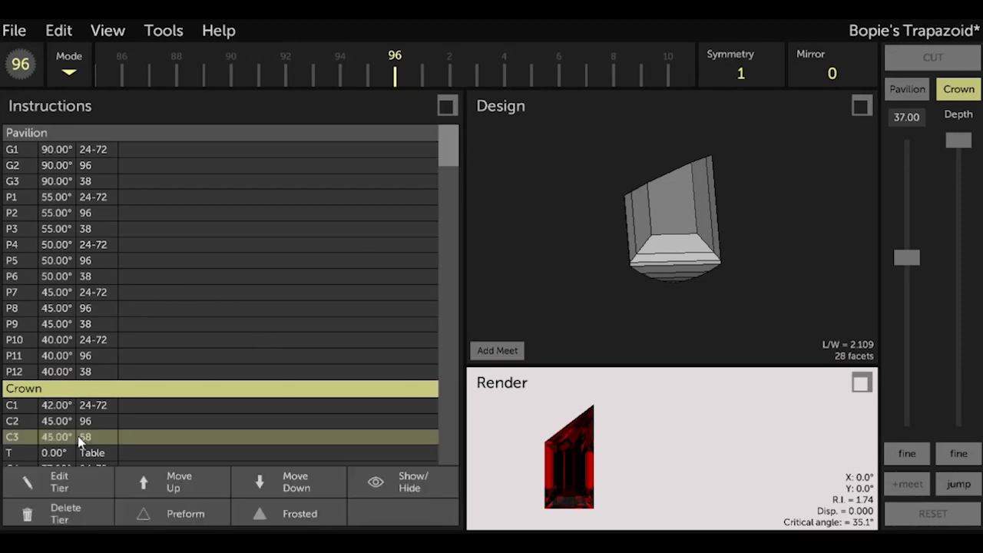
{"action": "left_click", "coordinate": [46, 492]}
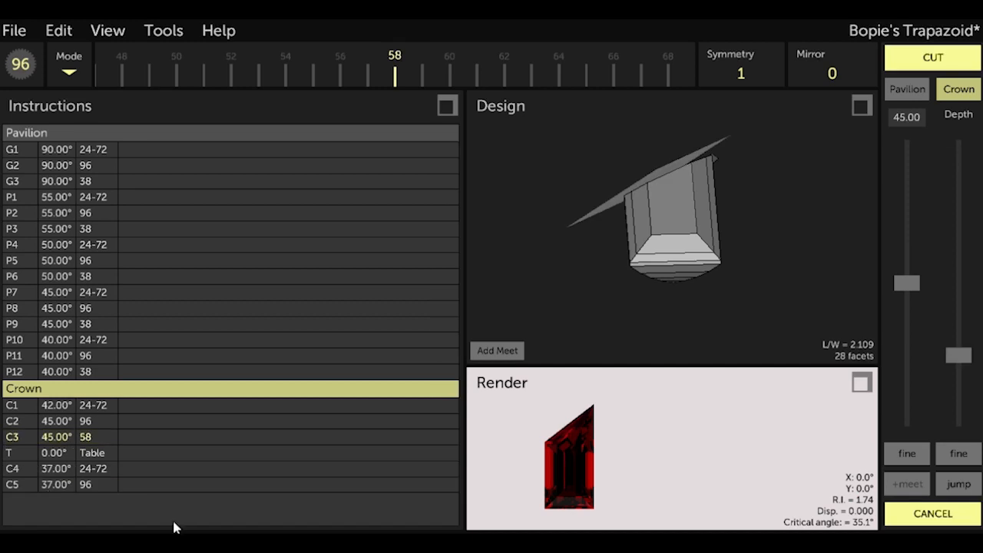
{"action": "left_click", "coordinate": [933, 515]}
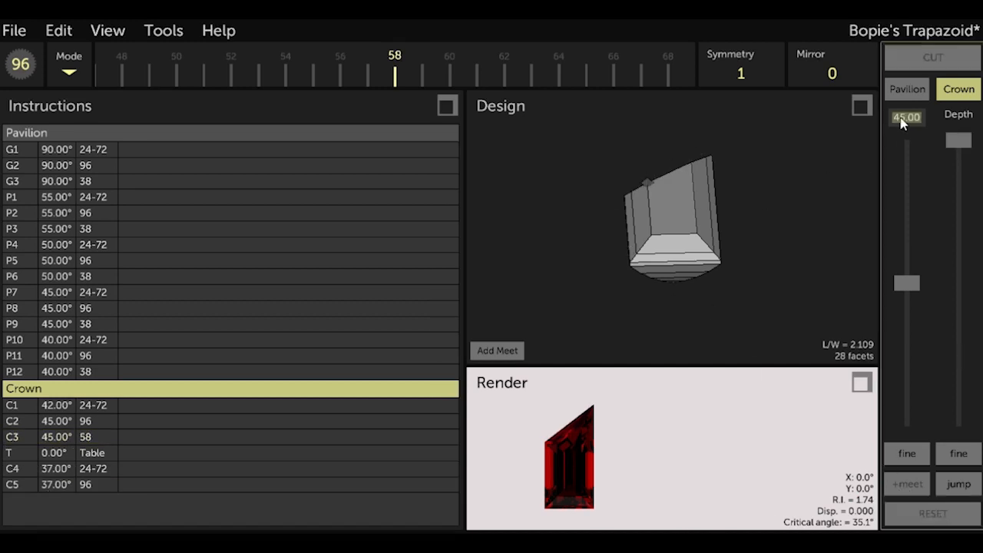
{"action": "type", "text": "37"}
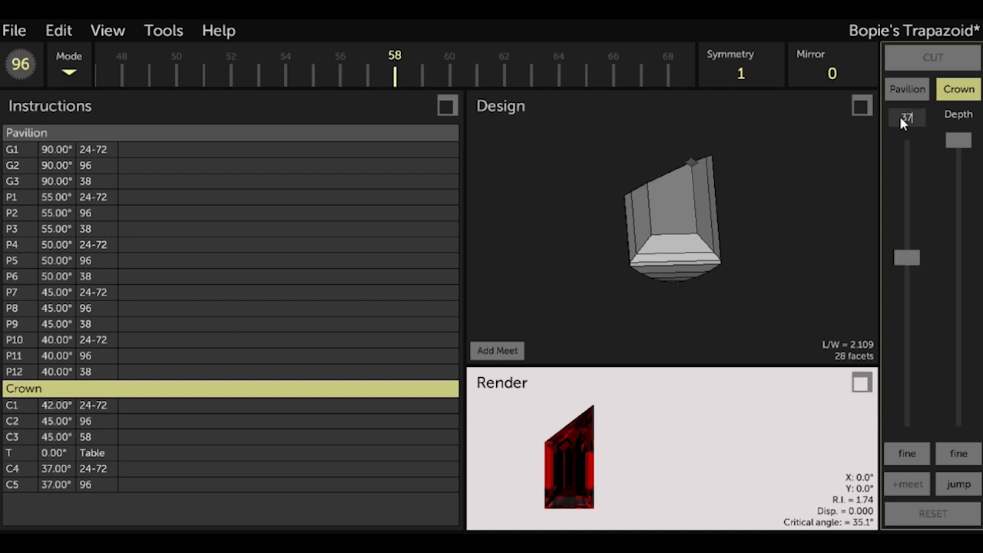
{"action": "left_click_drag", "start_coordinate": [597, 183], "coordinate": [509, 237]}
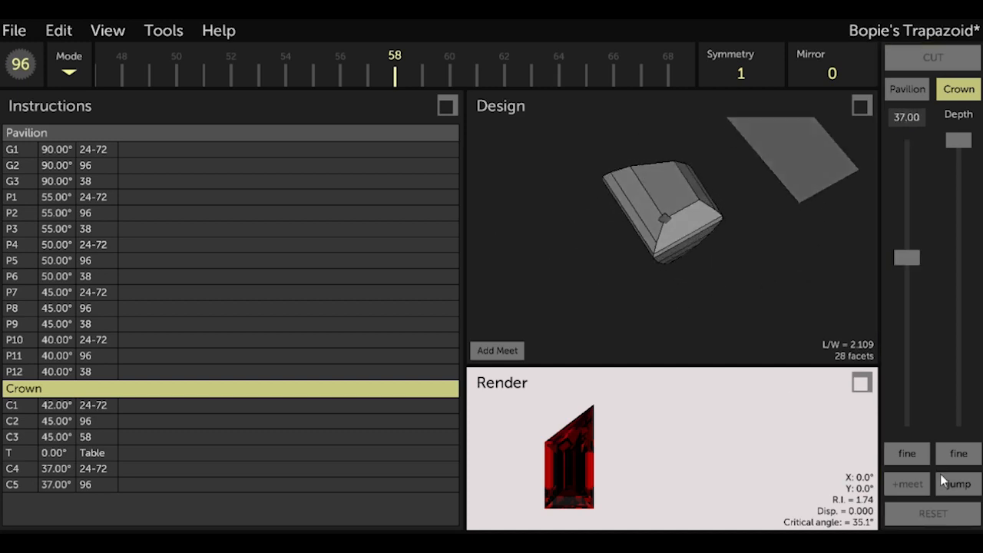
{"action": "left_click", "coordinate": [952, 484]}
{"action": "left_click", "coordinate": [933, 59]}
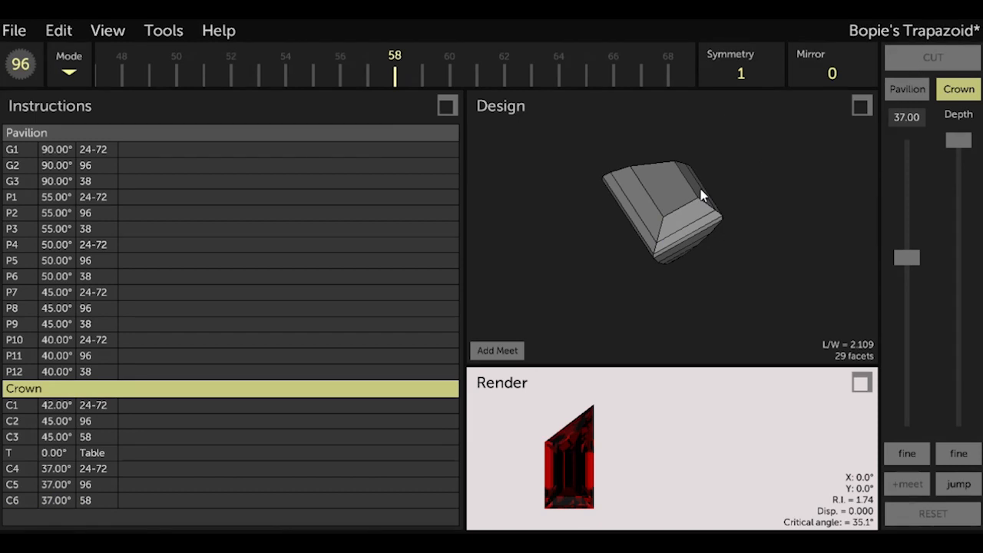
Cut a 32° crown tier at 24-72, based on tier C4, through a 1/3 (0.333) edge meetpoint on the C4-C5 corner edge
{"action": "left_click", "coordinate": [62, 474]}
{"action": "left_click", "coordinate": [61, 479]}
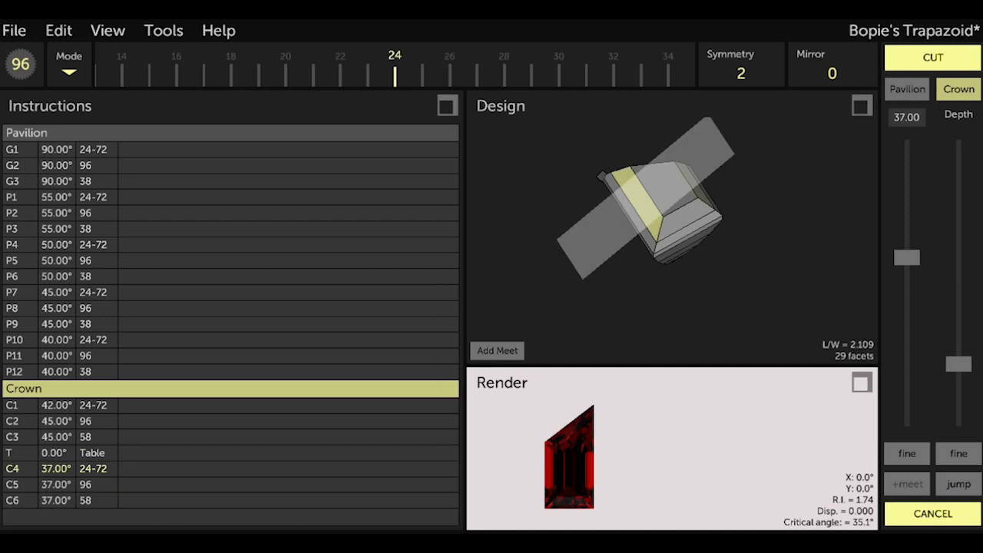
{"action": "left_click", "coordinate": [936, 516]}
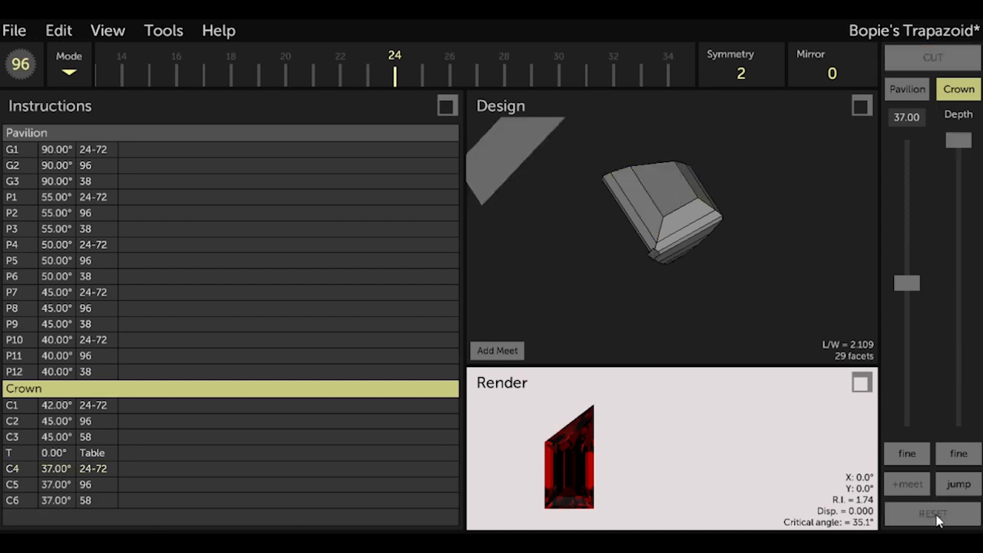
{"action": "left_click", "coordinate": [902, 122]}
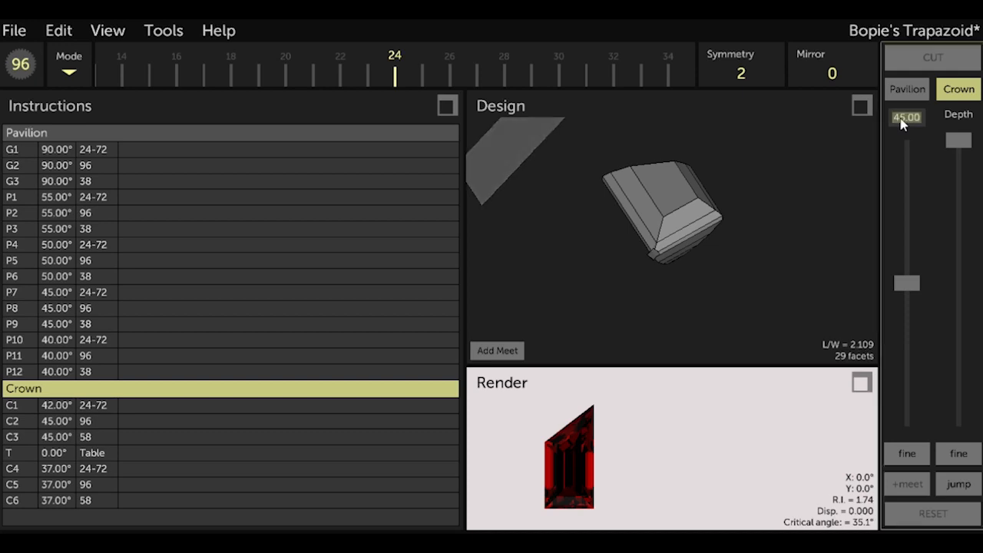
{"action": "type", "text": "32"}
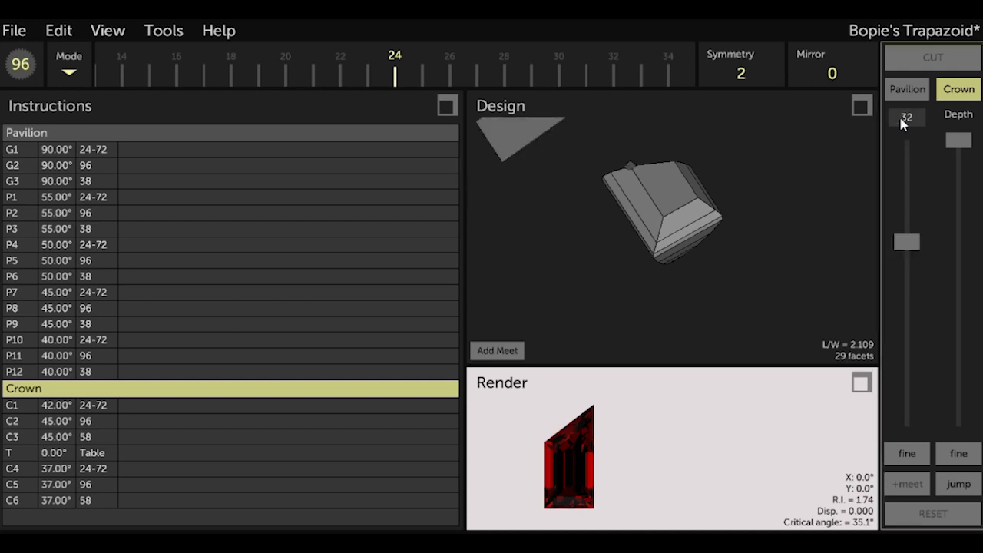
{"action": "left_click", "coordinate": [499, 350]}
{"action": "left_click_drag", "start_coordinate": [524, 291], "coordinate": [795, 304]}
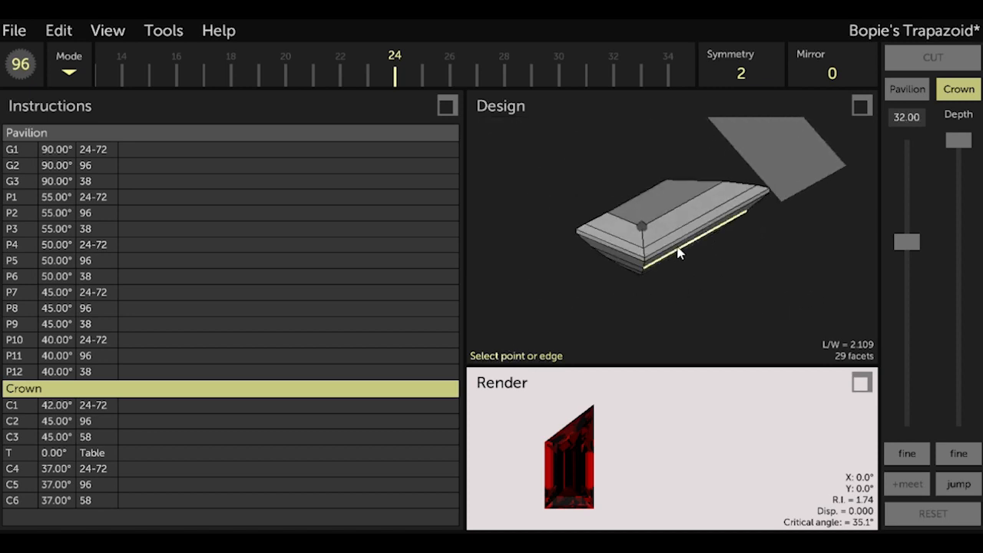
{"action": "left_click", "coordinate": [642, 233]}
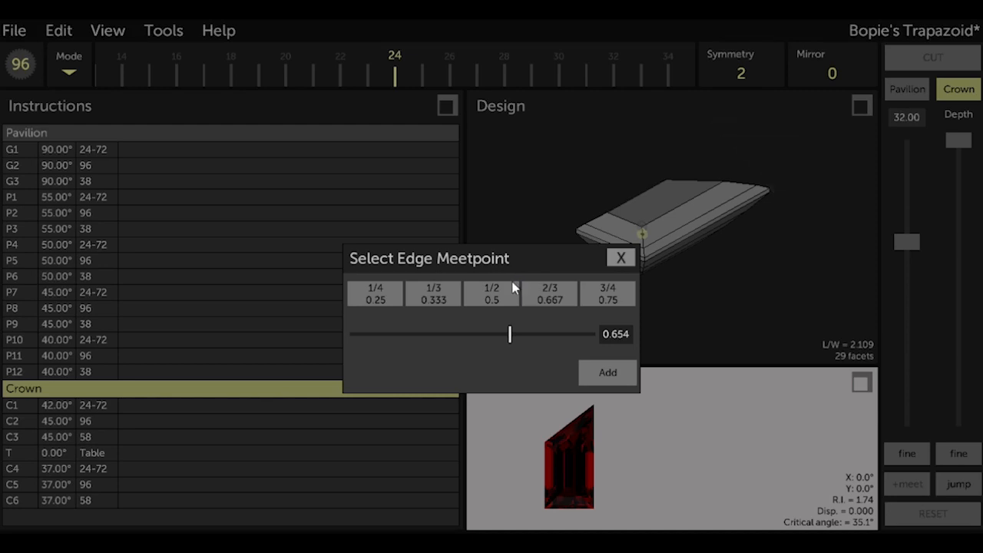
{"action": "left_click", "coordinate": [420, 304]}
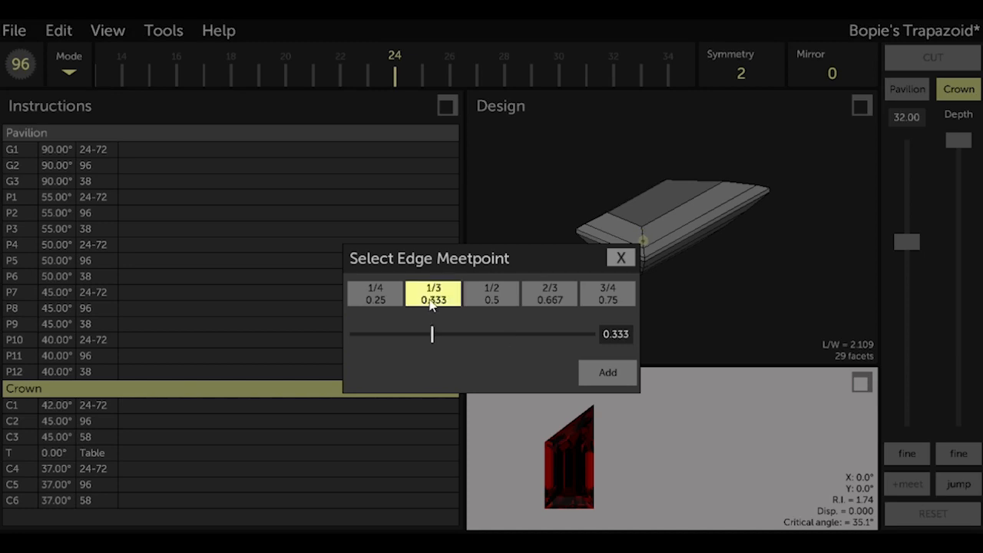
{"action": "left_click", "coordinate": [590, 373]}
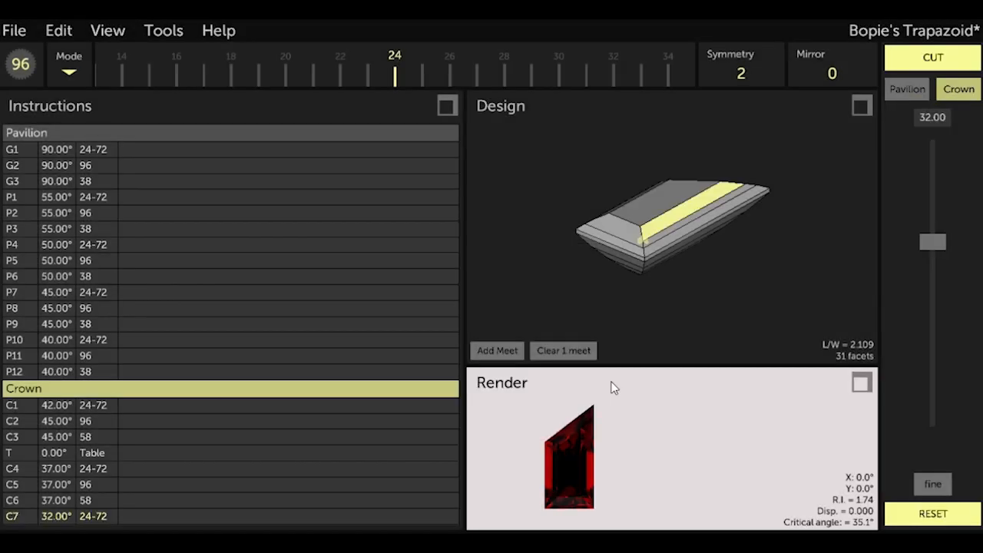
{"action": "left_click", "coordinate": [974, 59]}
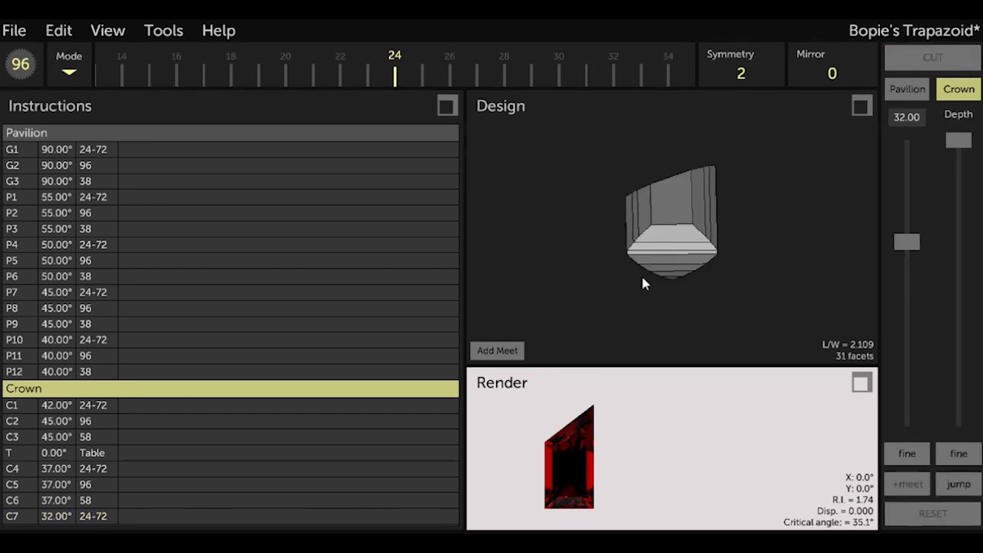
Cut a 32° crown facet at index 96, based on tier C5, jumping its depth to the corner meetpoint set by C7
{"action": "left_click", "coordinate": [56, 489]}
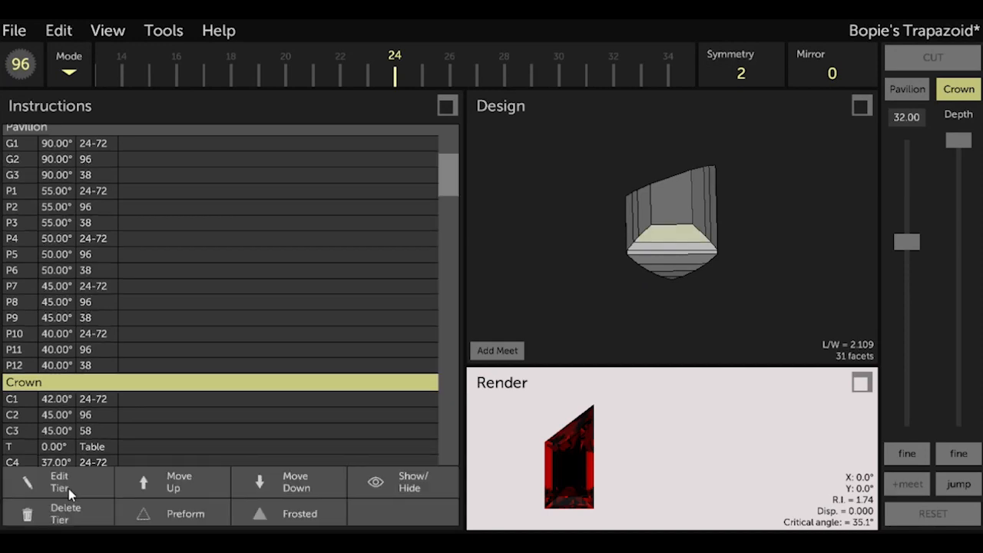
{"action": "left_click", "coordinate": [68, 486]}
{"action": "left_click", "coordinate": [934, 515]}
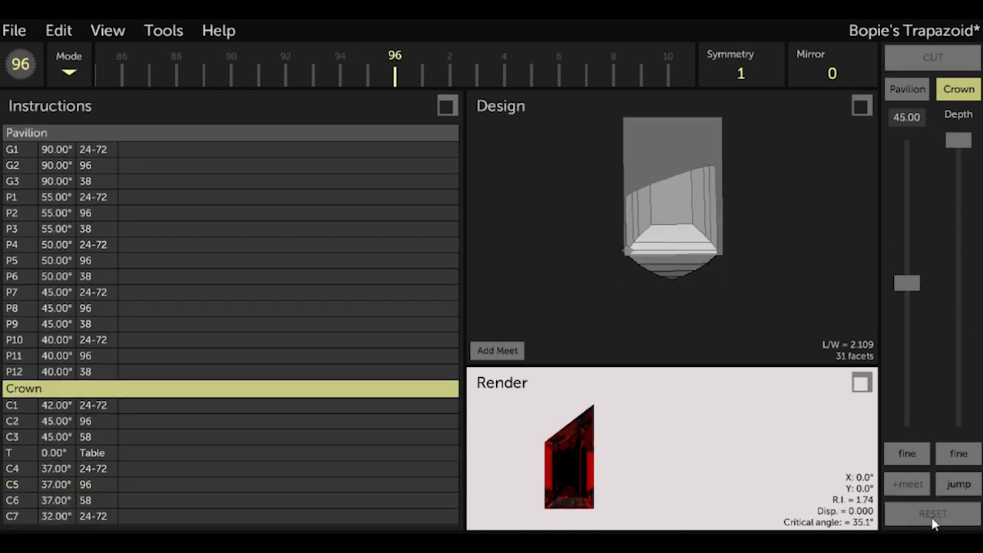
{"action": "left_click", "coordinate": [906, 118]}
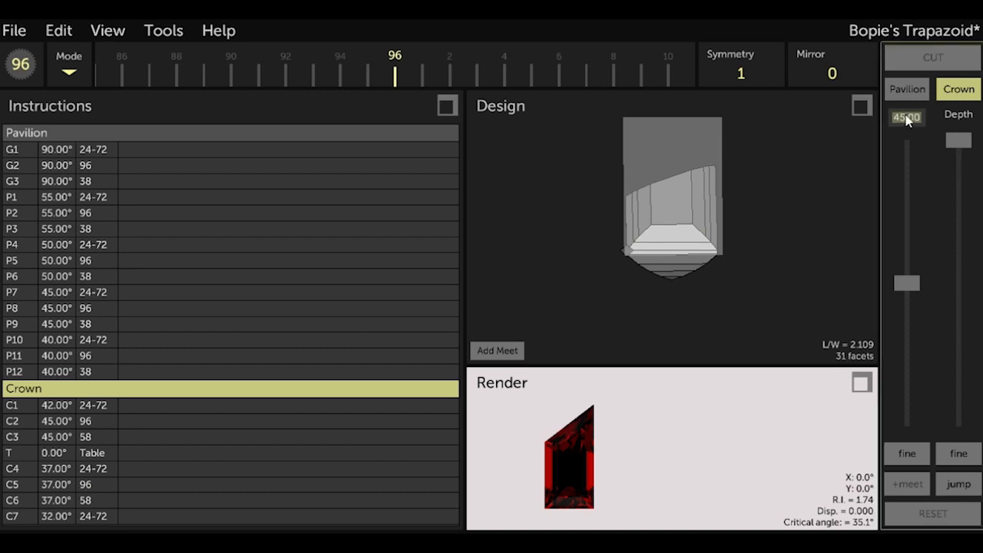
{"action": "type", "text": "30"}
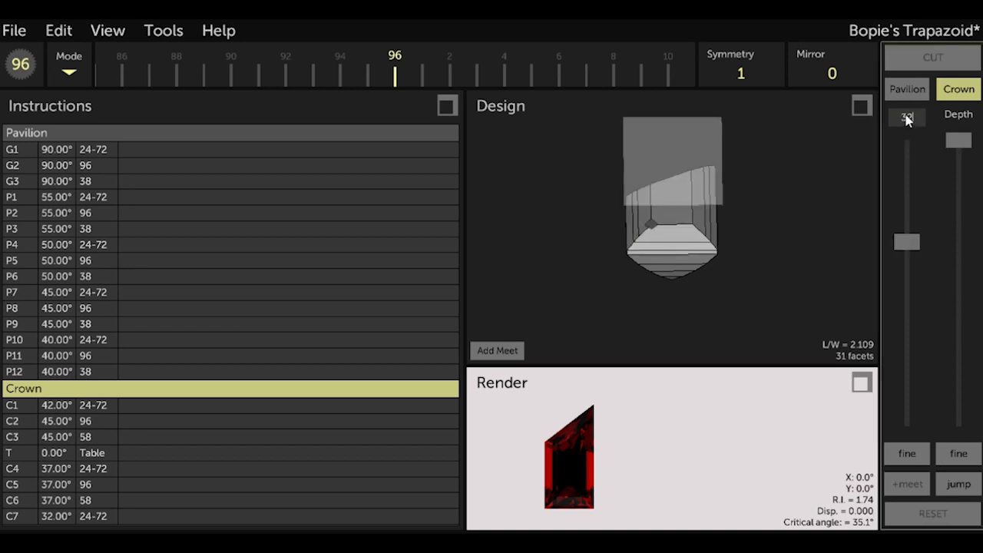
{"action": "left_click", "coordinate": [956, 486]}
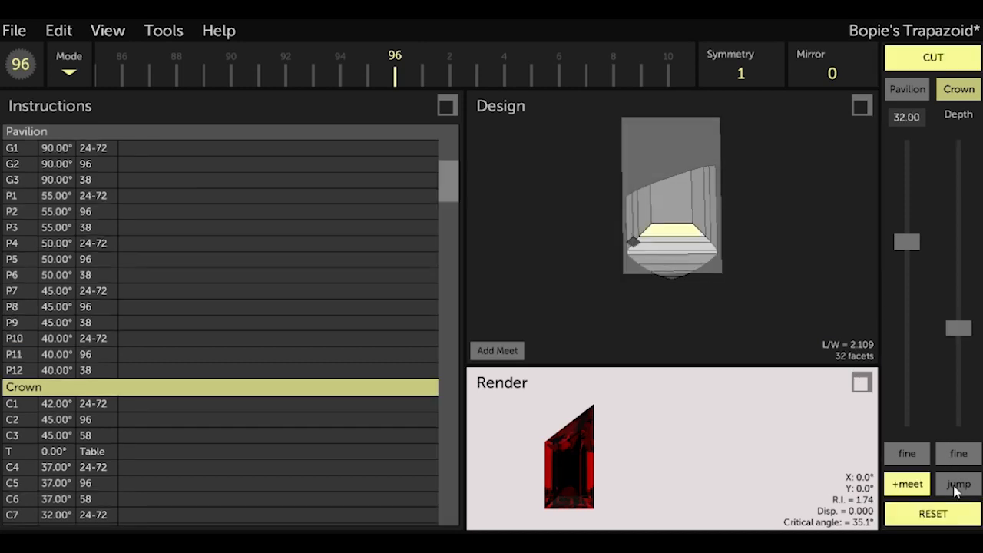
{"action": "left_click", "coordinate": [966, 57]}
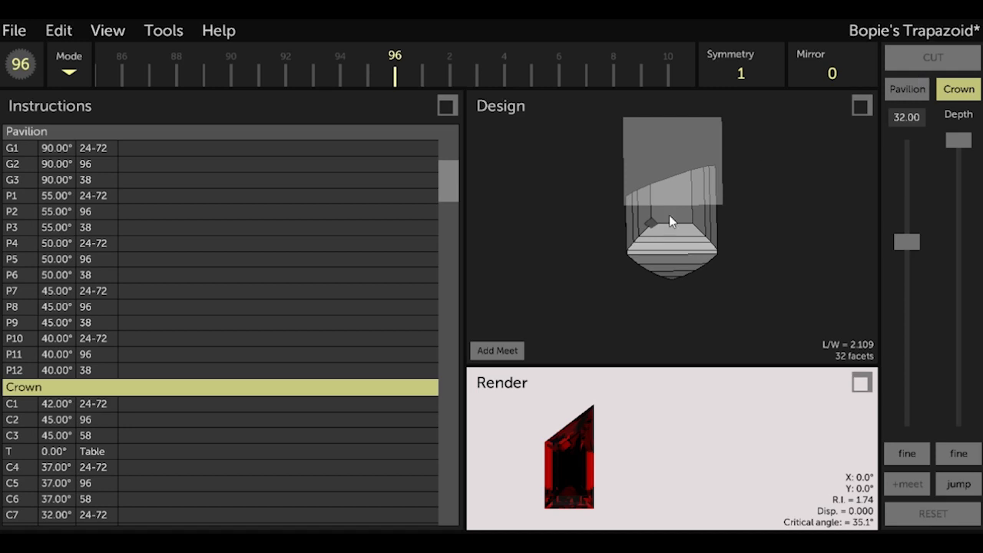
Cut a 32° crown facet at index 58, based on tier C6, jumping its depth to the C7 corner meetpoint
{"action": "scroll", "coordinate": [290, 448], "scroll_direction": "down", "scroll_amount": 1}
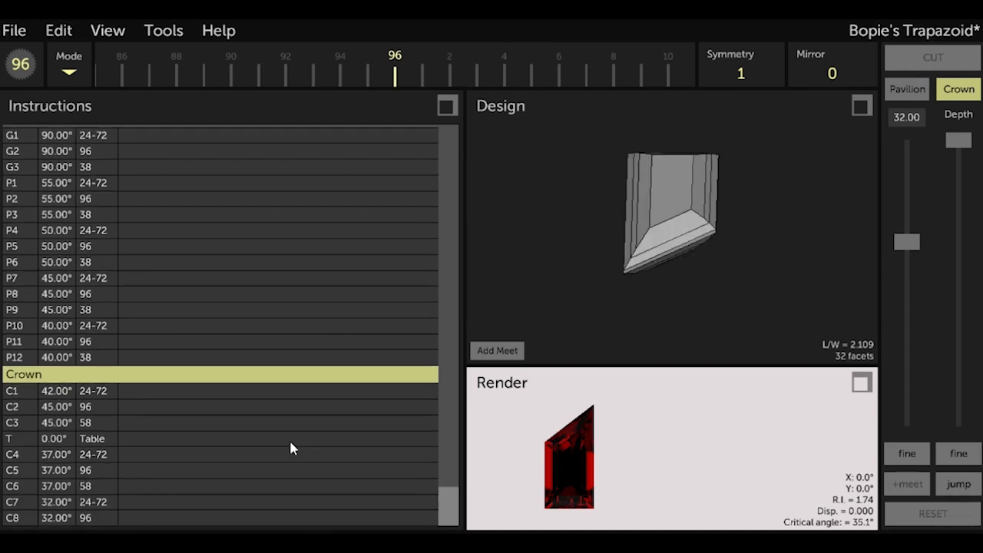
{"action": "left_click", "coordinate": [55, 486]}
{"action": "left_click", "coordinate": [54, 484]}
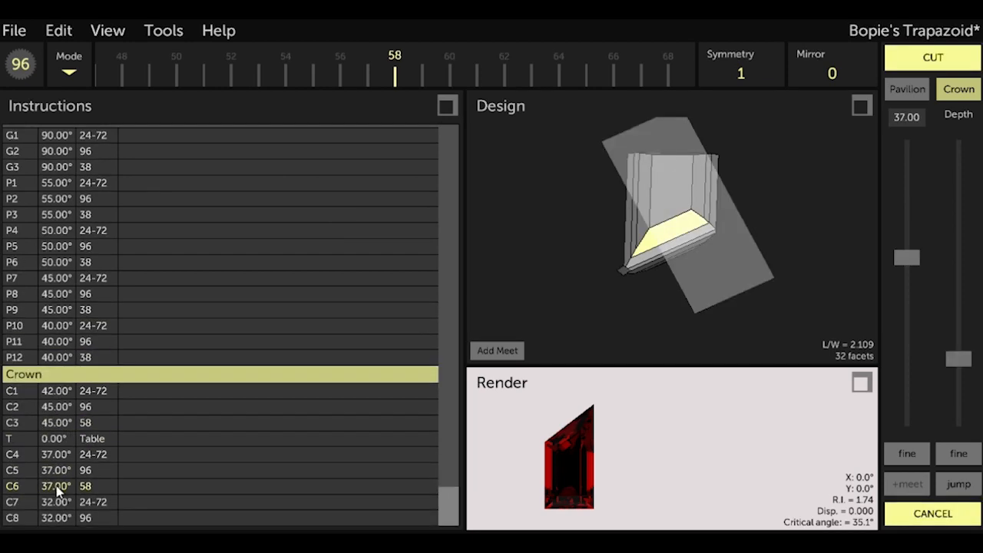
{"action": "left_click", "coordinate": [929, 514]}
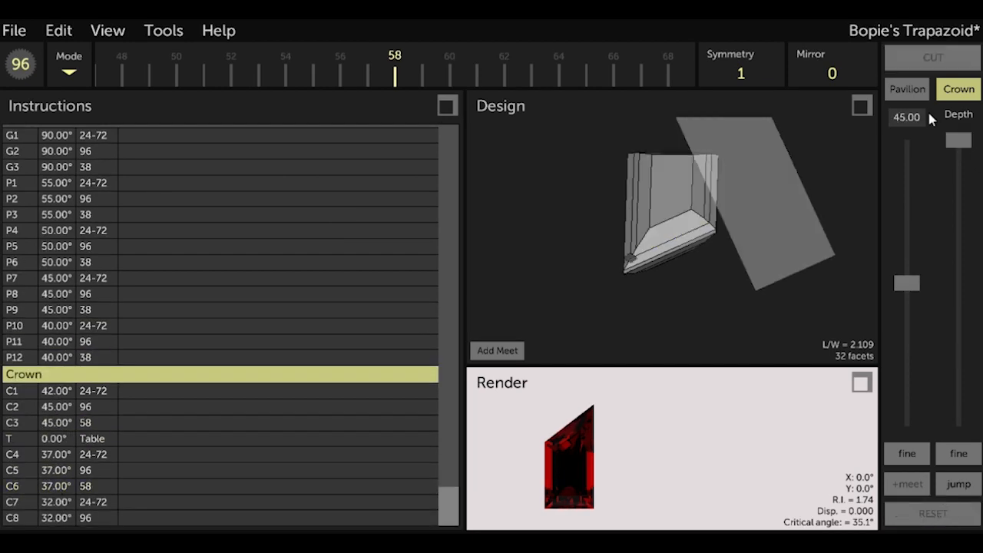
{"action": "left_click", "coordinate": [908, 118]}
{"action": "type", "text": "37"}
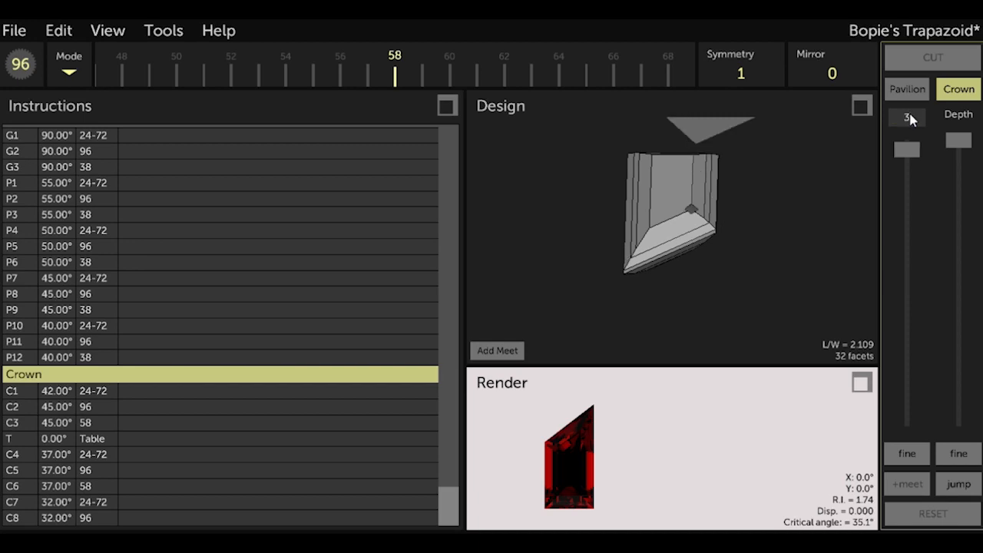
{"action": "left_click", "coordinate": [957, 484]}
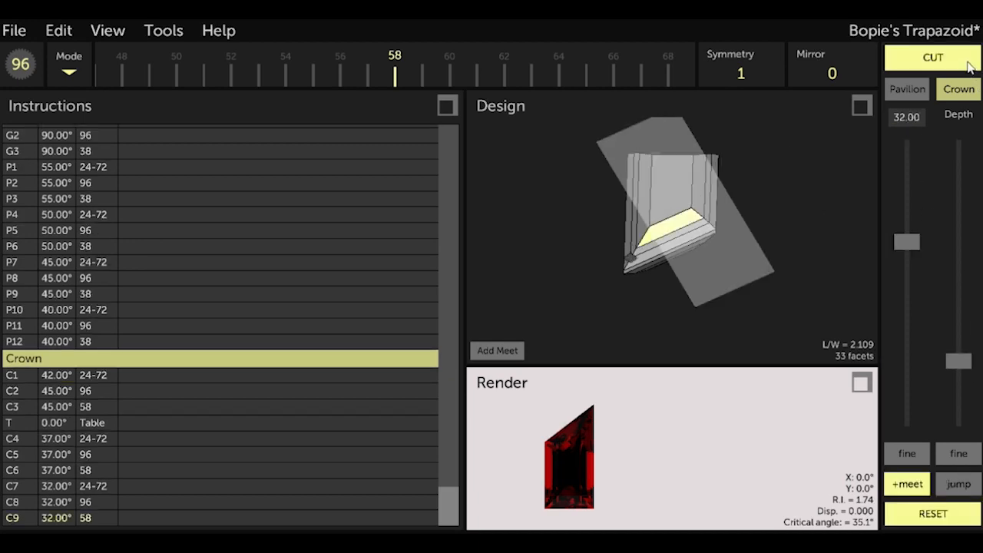
{"action": "left_click", "coordinate": [941, 66]}
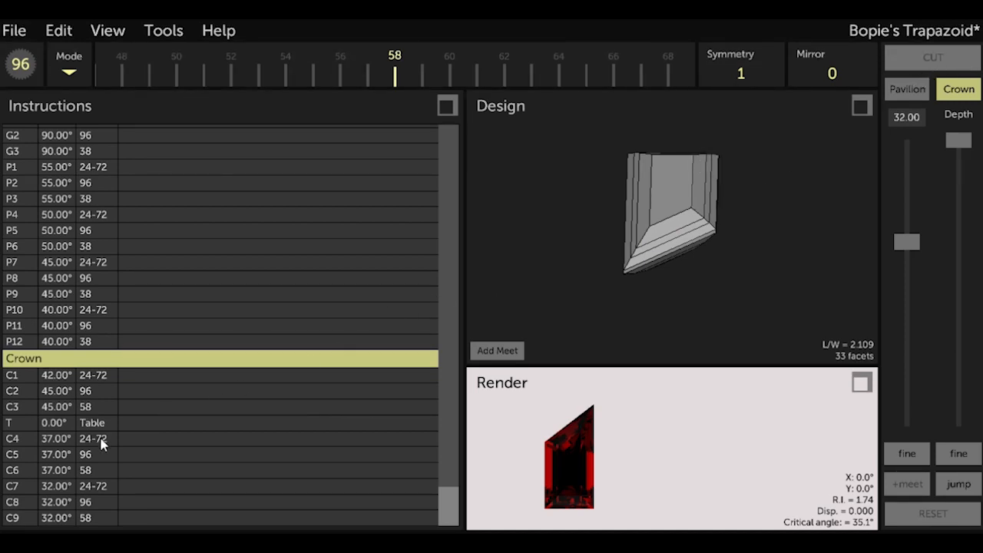
Cut a 27° crown tier at 24-72, based on tier C7, through a 1/2 (0.5) edge meetpoint on the C7-C9 corner edge
{"action": "left_click", "coordinate": [49, 487]}
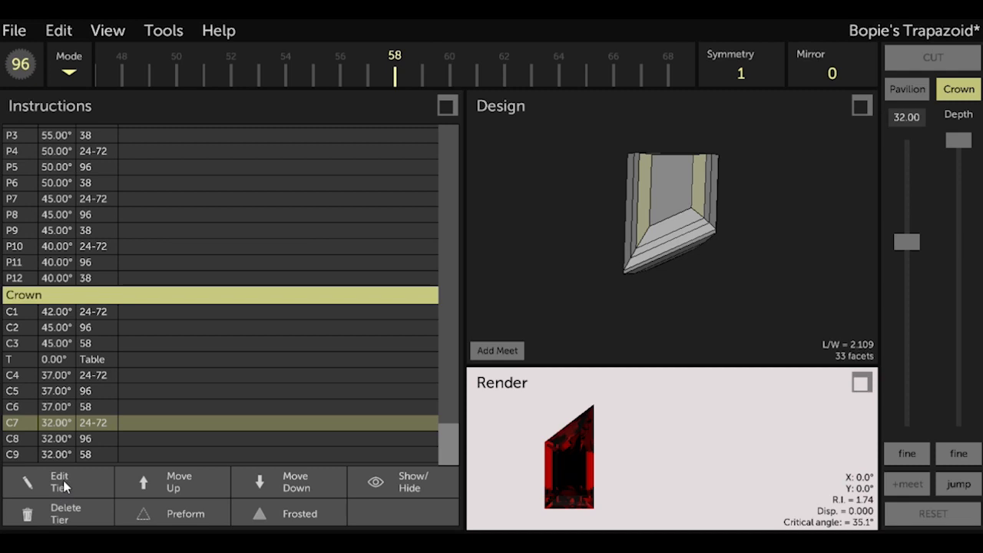
{"action": "left_click", "coordinate": [64, 484]}
{"action": "left_click", "coordinate": [921, 514]}
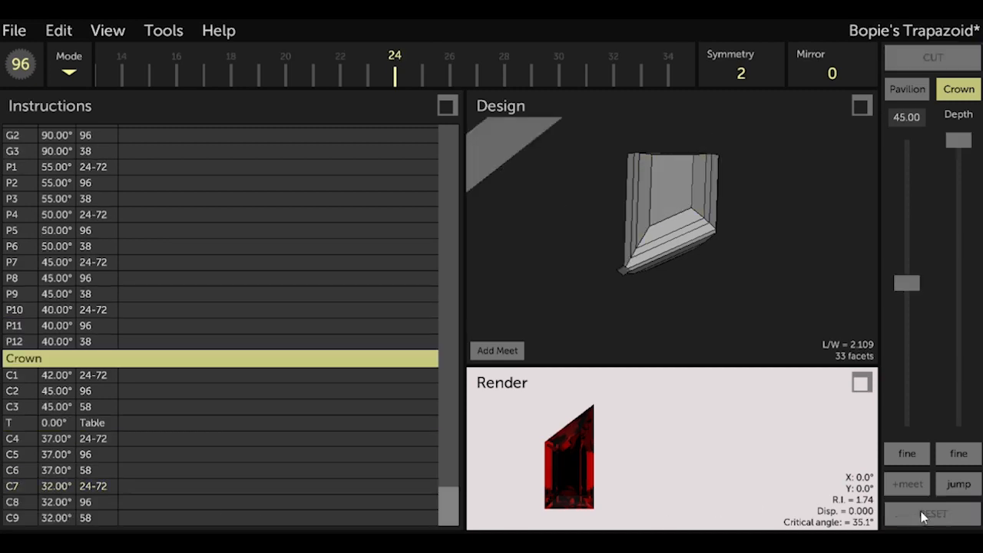
{"action": "left_click", "coordinate": [909, 121]}
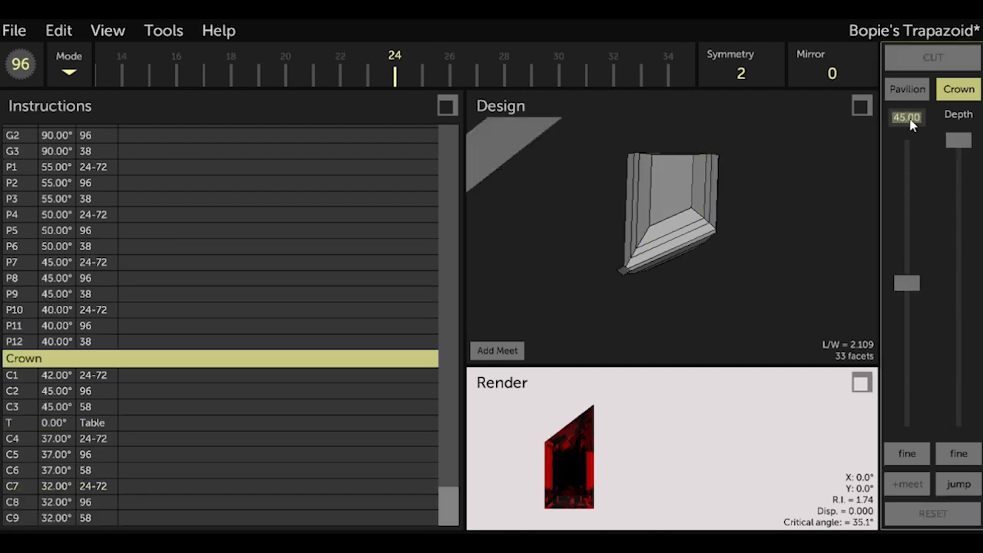
{"action": "type", "text": "27"}
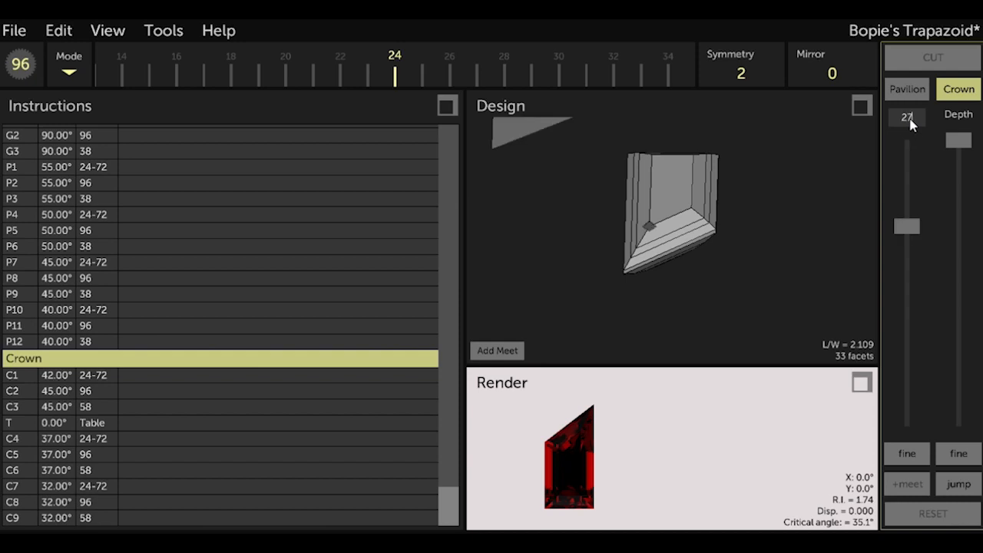
{"action": "left_click", "coordinate": [500, 351]}
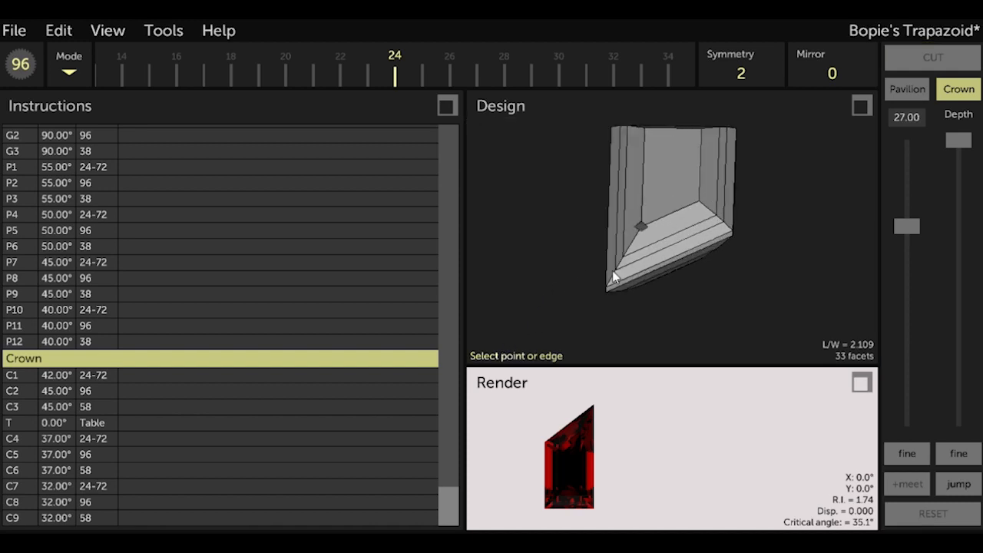
{"action": "left_click", "coordinate": [633, 238]}
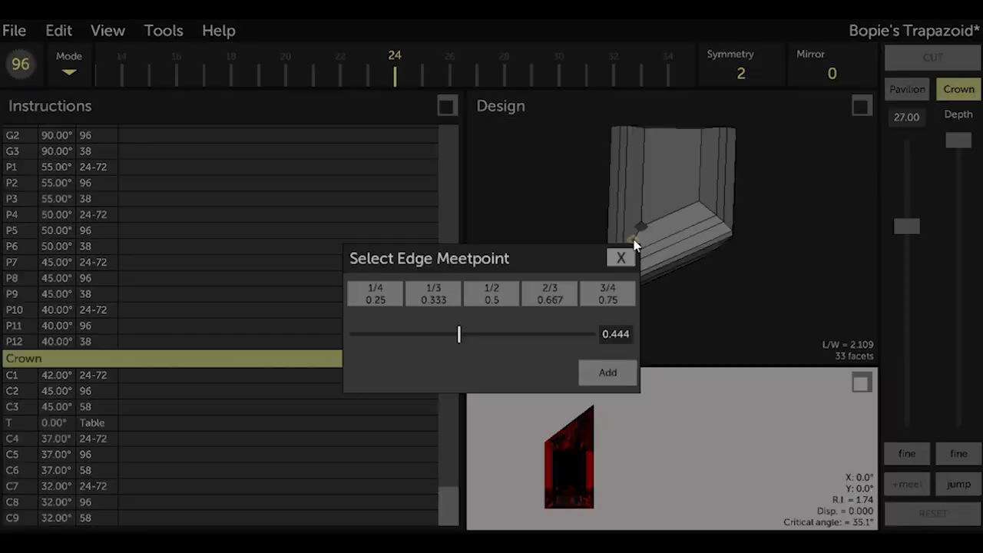
{"action": "left_click", "coordinate": [487, 293]}
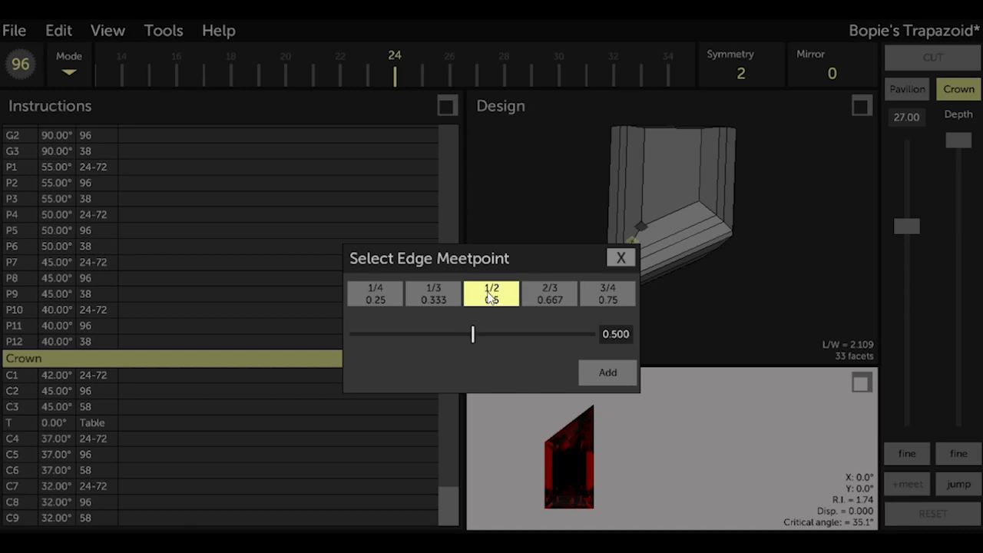
{"action": "left_click", "coordinate": [612, 372]}
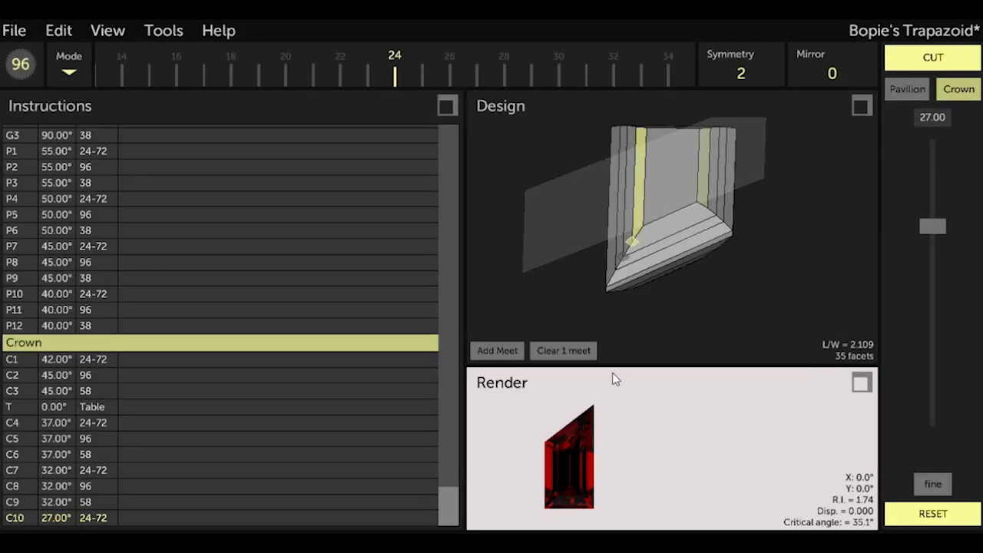
{"action": "left_click", "coordinate": [971, 58]}
Cut a 27° crown facet at index 96, based on tier C8, jumping its depth to the C10 corner meetpoint
{"action": "left_click_drag", "start_coordinate": [557, 280], "coordinate": [780, 260]}
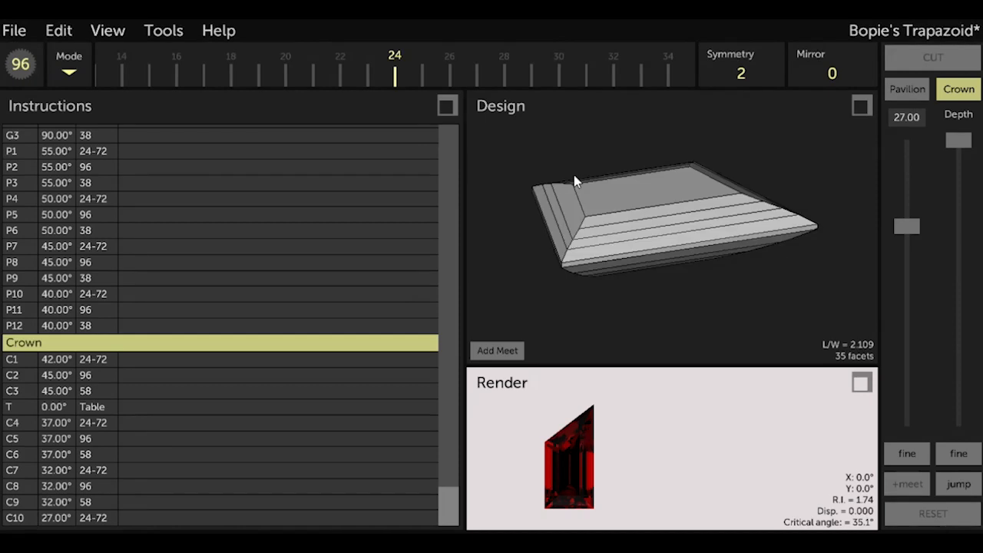
{"action": "left_click", "coordinate": [61, 486]}
{"action": "left_click", "coordinate": [62, 485]}
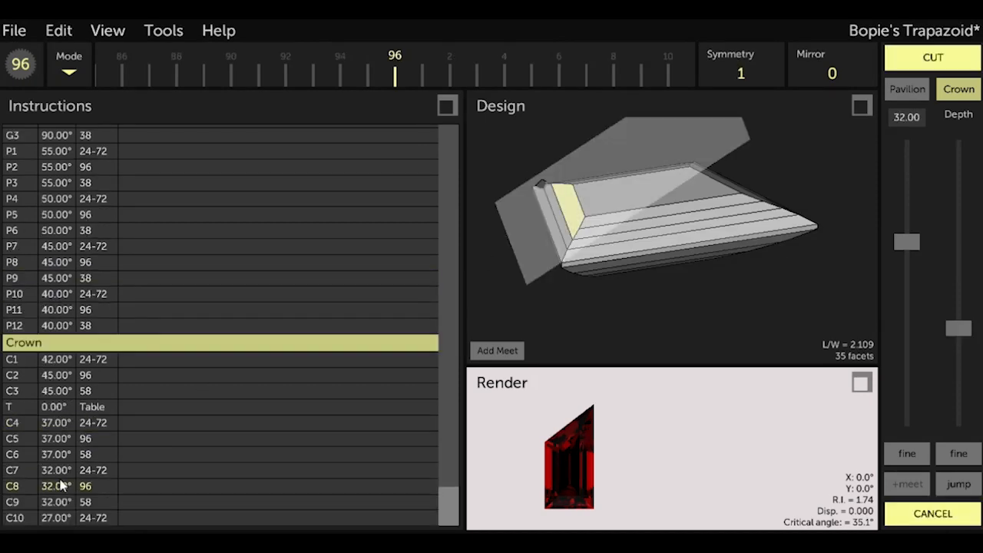
{"action": "left_click", "coordinate": [925, 513]}
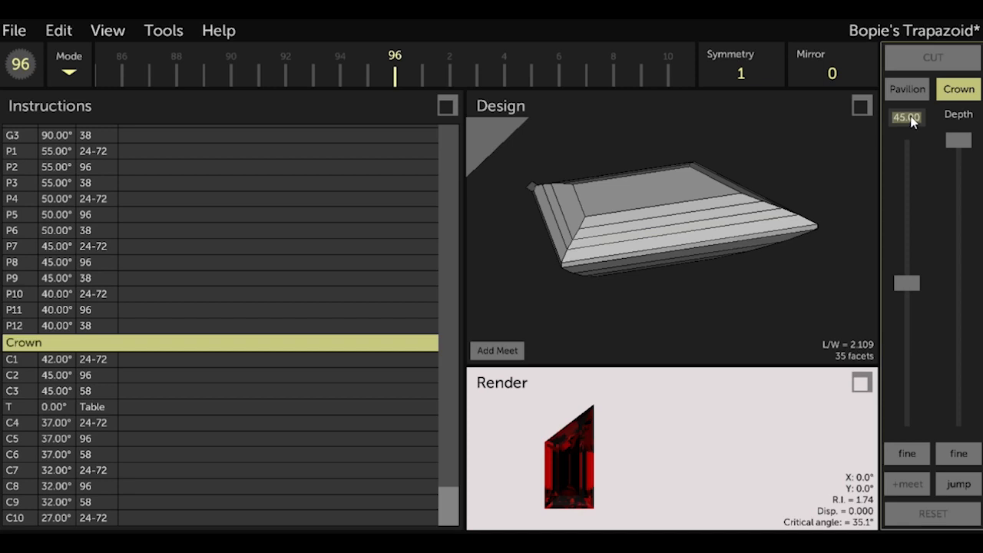
{"action": "type", "text": "27"}
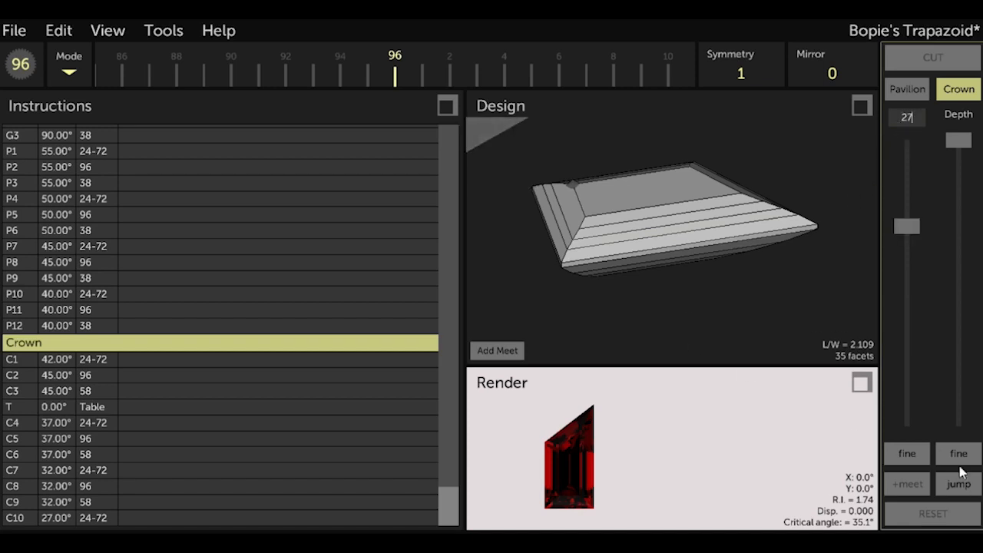
{"action": "left_click", "coordinate": [959, 485]}
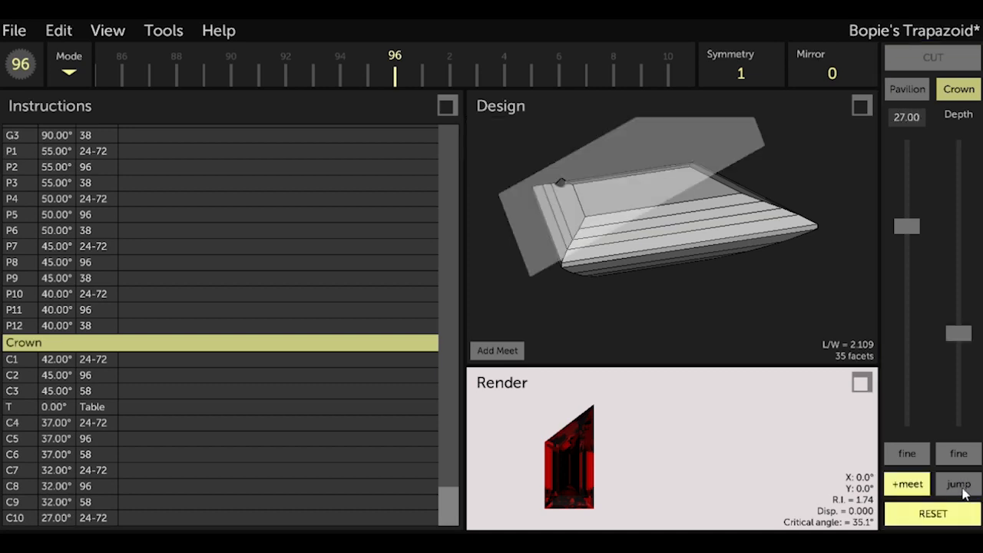
{"action": "left_click", "coordinate": [973, 58]}
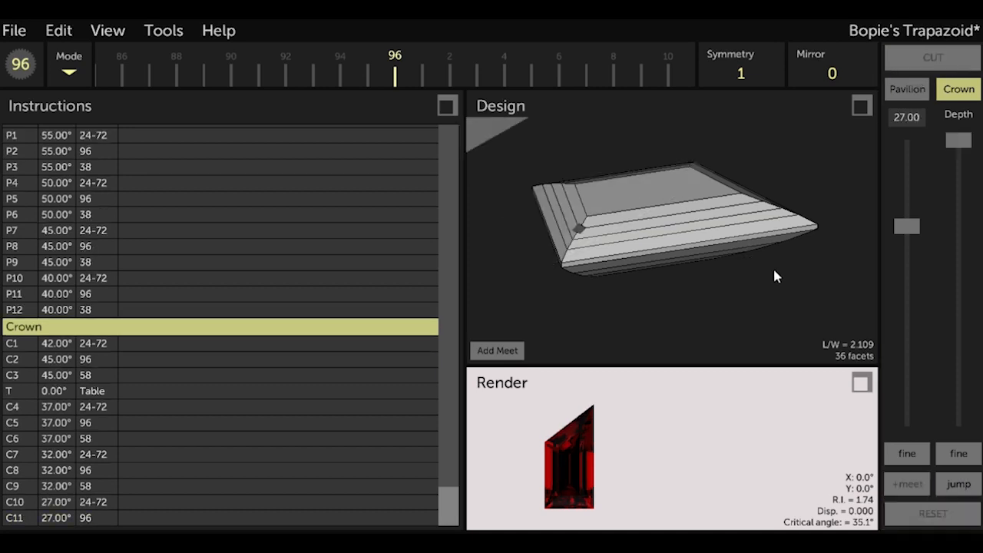
Cut a 27° crown facet at index 58, based on tier C9, jumping its depth to the C10 corner meetpoint
{"action": "left_click_drag", "start_coordinate": [773, 271], "coordinate": [599, 322]}
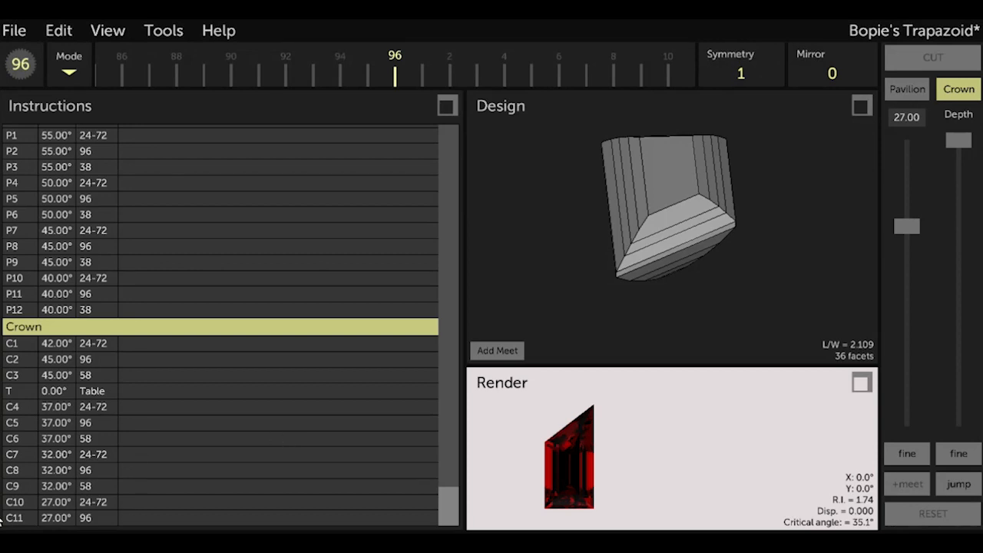
{"action": "left_click", "coordinate": [51, 486]}
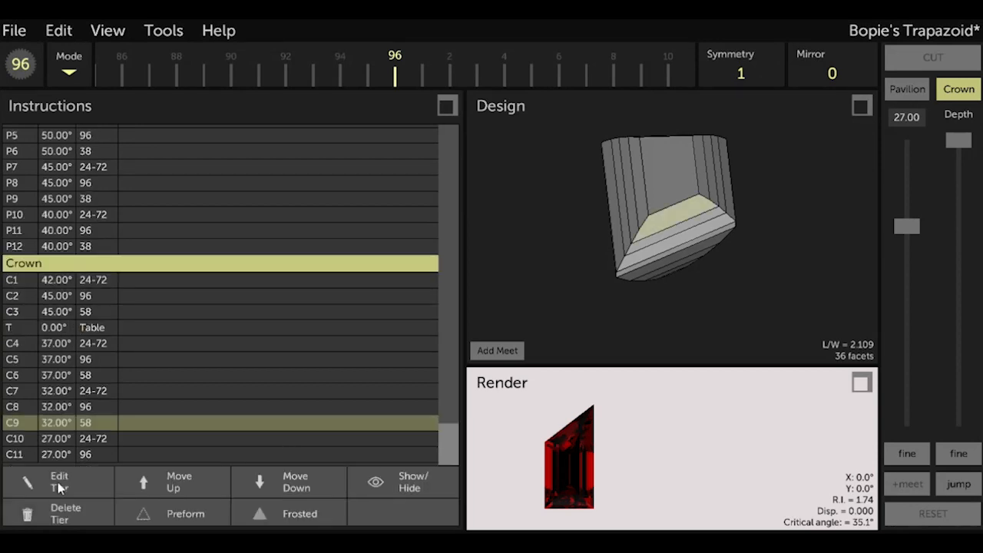
{"action": "left_click", "coordinate": [54, 484]}
{"action": "left_click", "coordinate": [918, 517]}
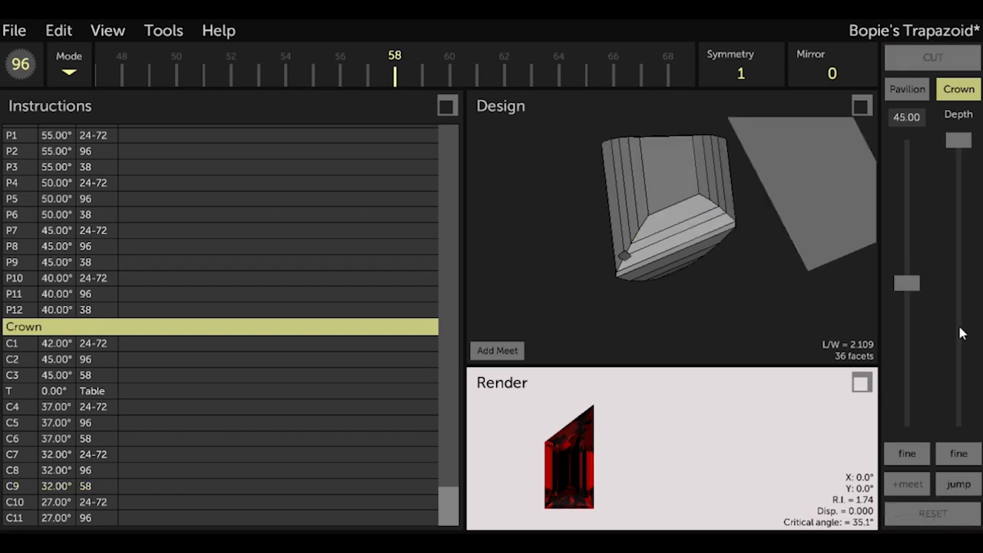
{"action": "left_click", "coordinate": [906, 118]}
{"action": "type", "text": "2"}
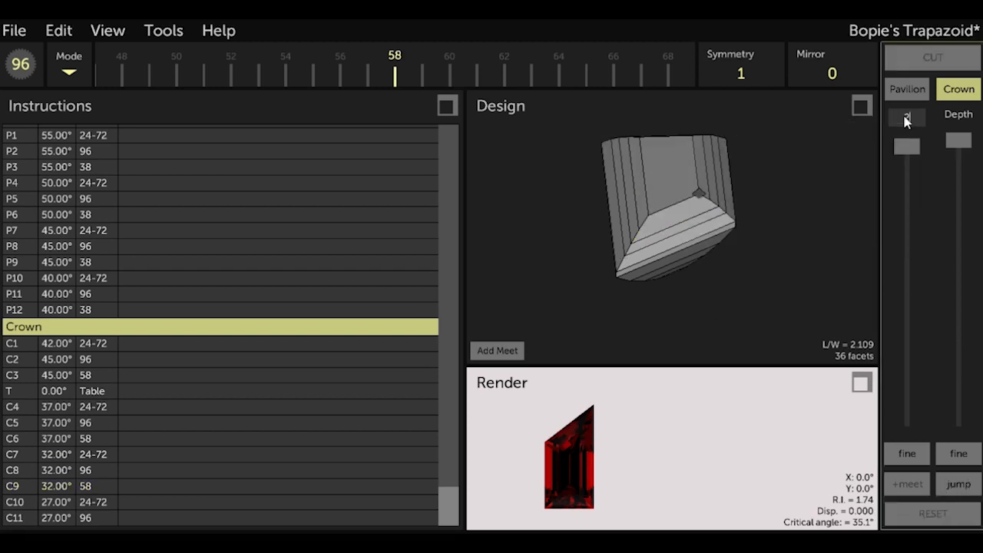
{"action": "type", "text": "7"}
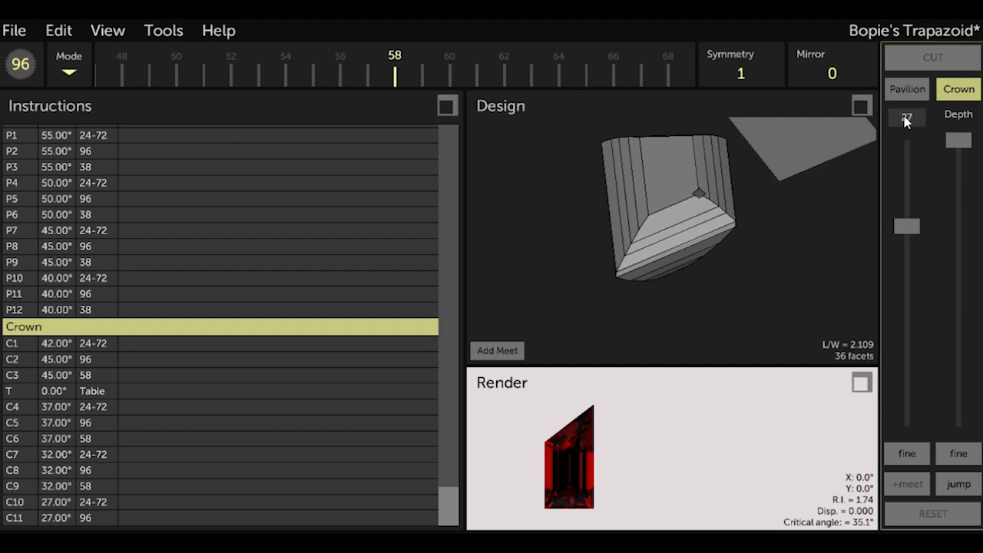
{"action": "left_click", "coordinate": [965, 491]}
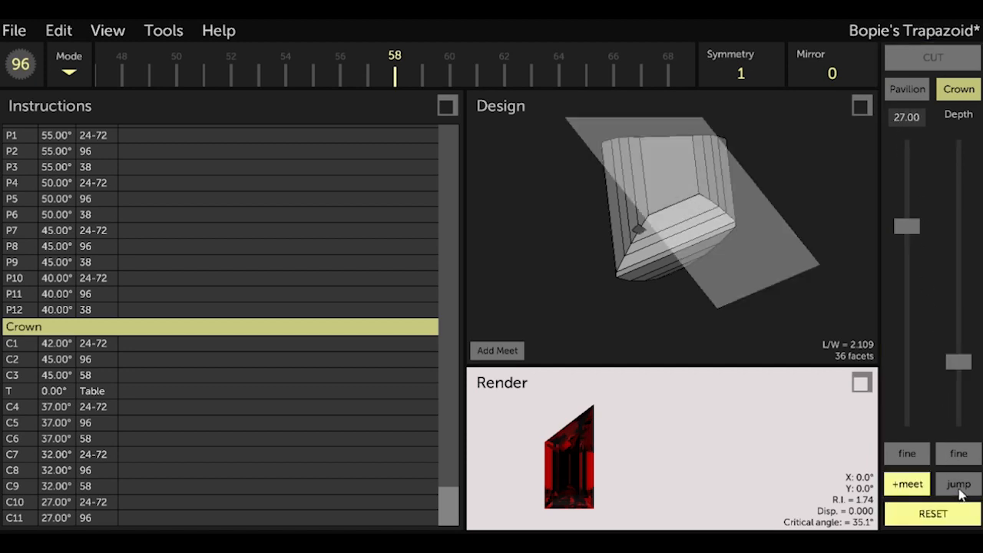
{"action": "left_click", "coordinate": [972, 62]}
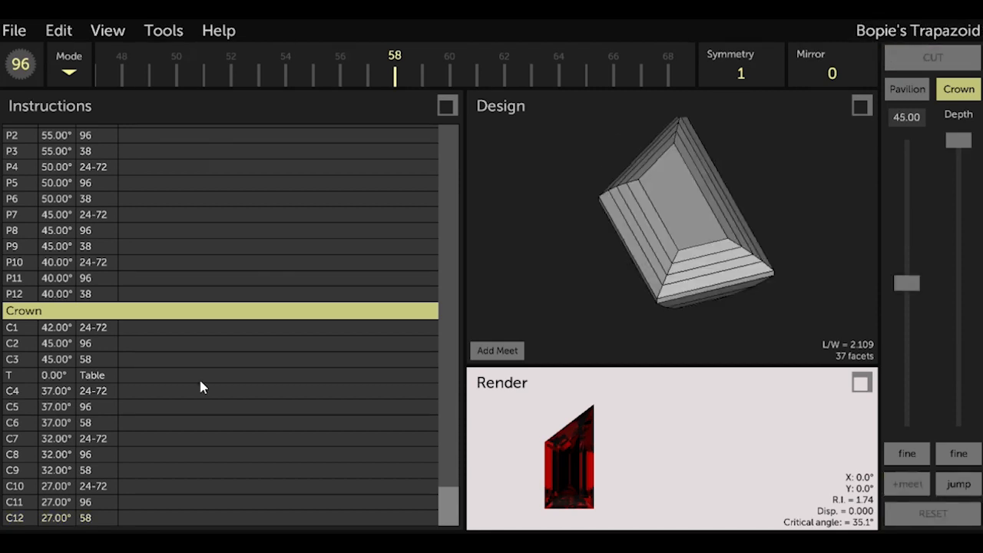
Move the table tier to the end of the crown instructions, below C12
{"action": "left_click", "coordinate": [87, 380]}
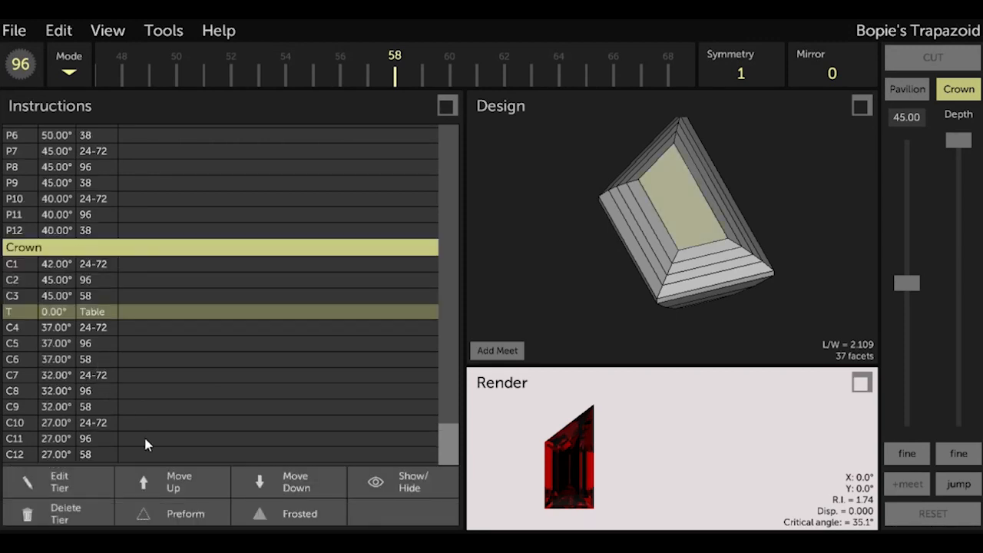
{"action": "left_click", "coordinate": [291, 488]}
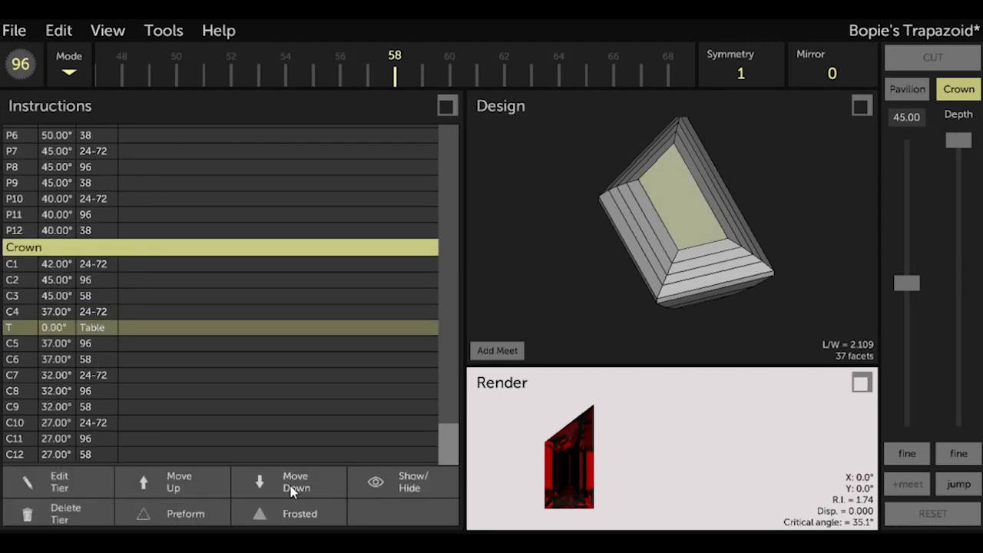
{"action": "left_click", "coordinate": [292, 493]}
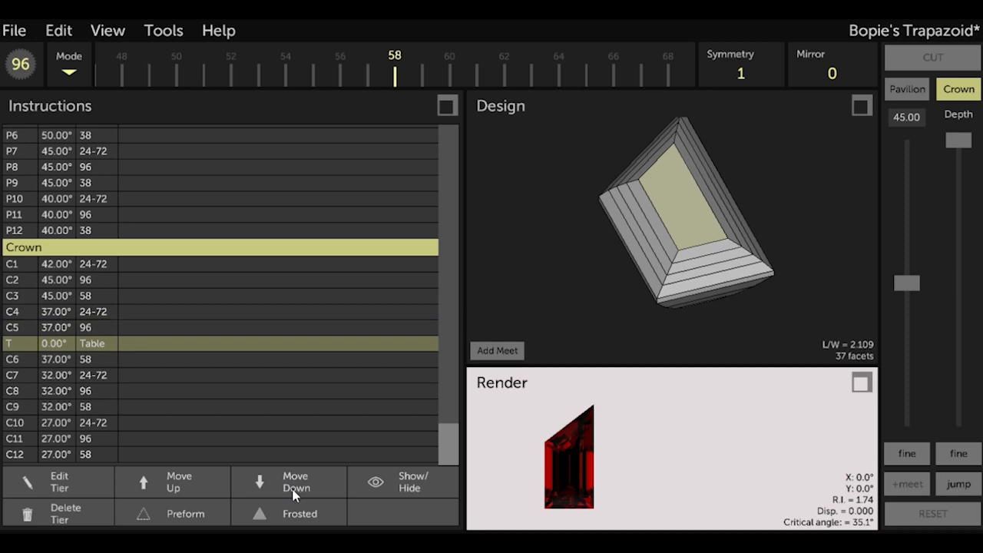
{"action": "left_click", "coordinate": [294, 495]}
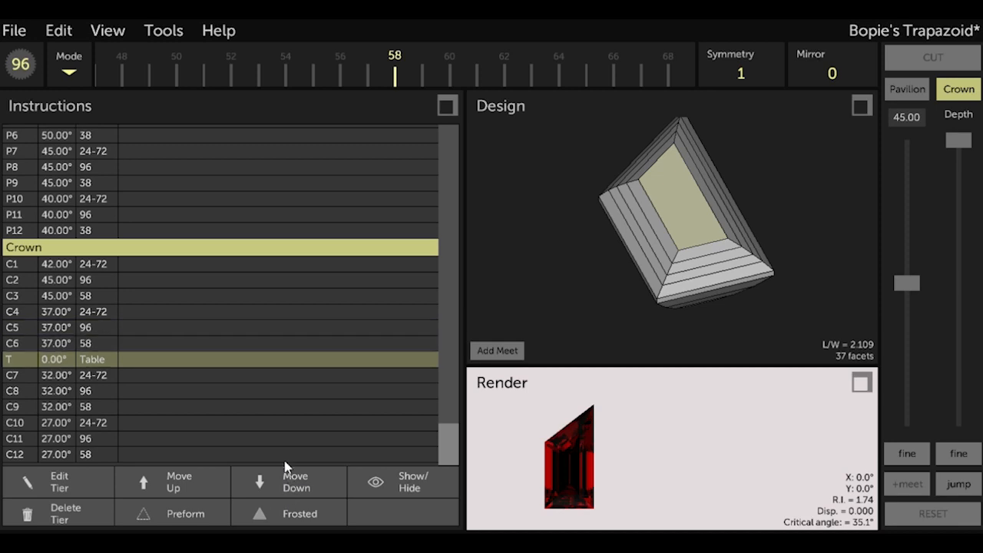
{"action": "left_click", "coordinate": [217, 365]}
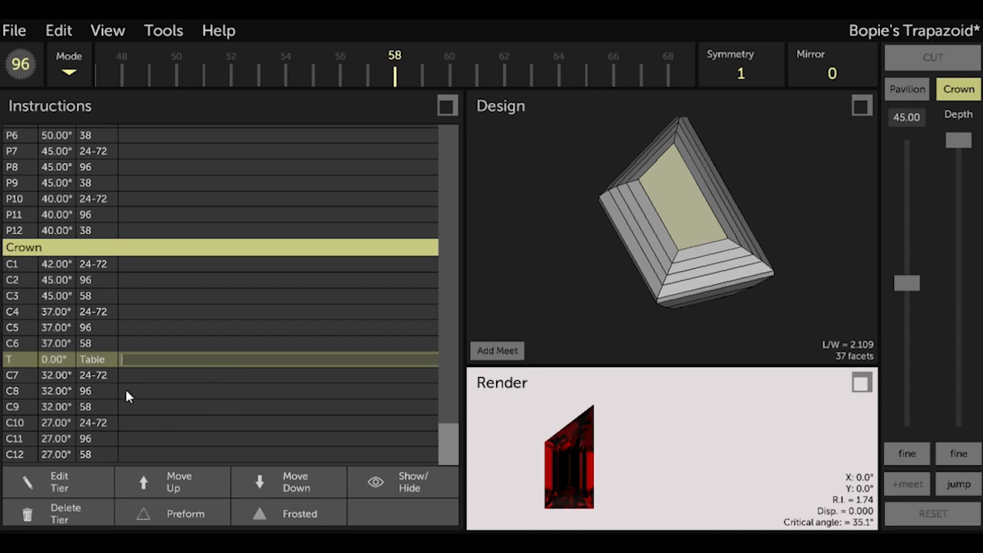
{"action": "left_click_drag", "start_coordinate": [99, 362], "coordinate": [101, 463]}
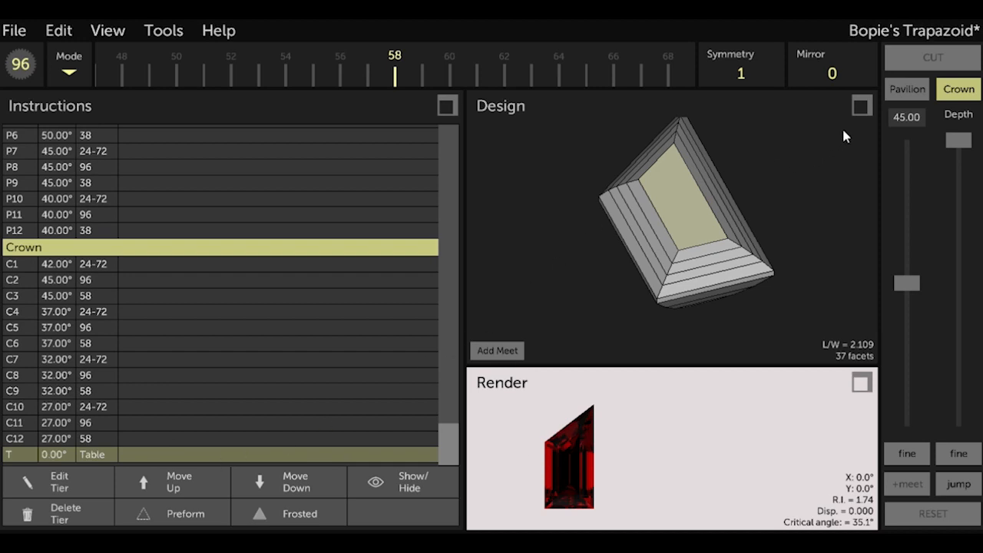
Switch to the pavilion side and set the gem's render material to Rhodolite (Garnet)
{"action": "left_click", "coordinate": [914, 81]}
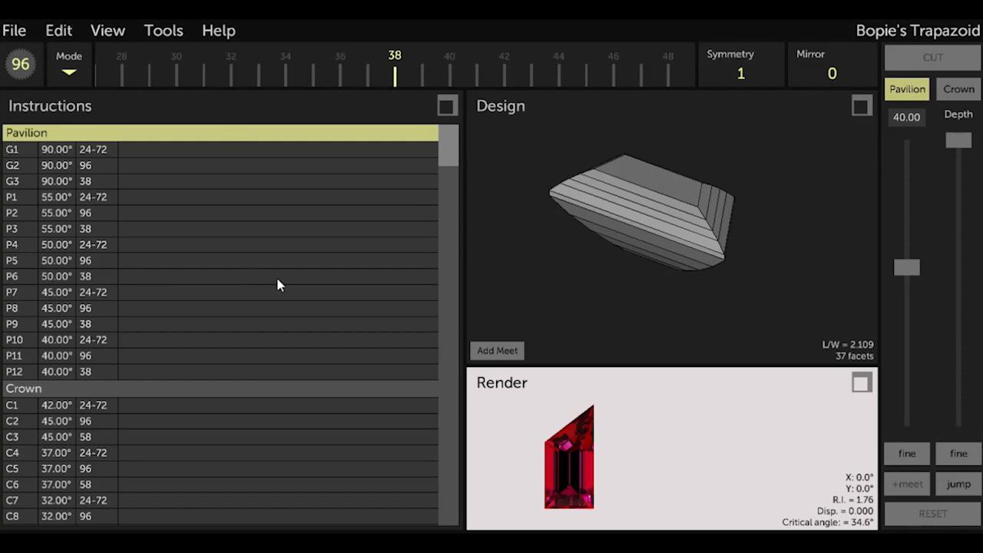
{"action": "left_click", "coordinate": [861, 381]}
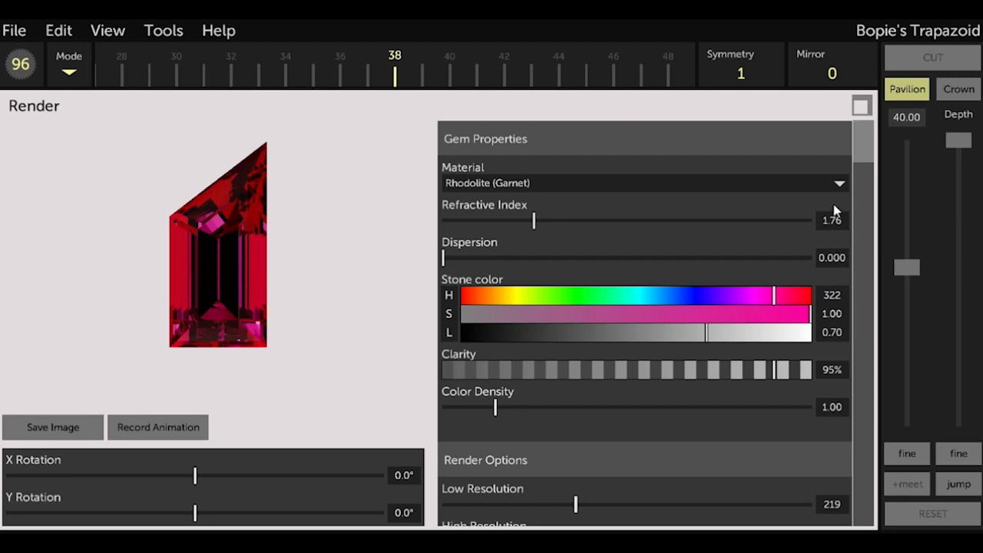
{"action": "left_click", "coordinate": [841, 186]}
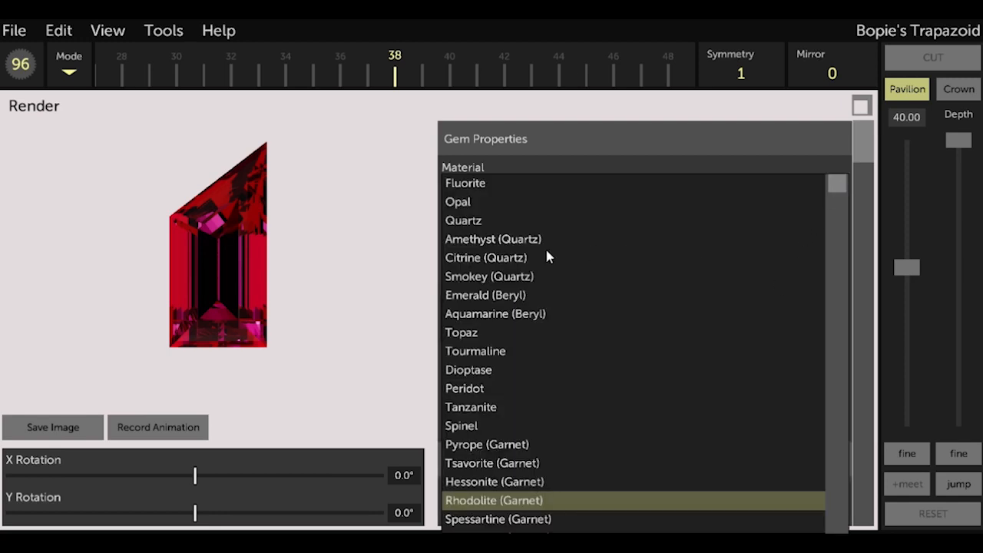
{"action": "left_click", "coordinate": [479, 503]}
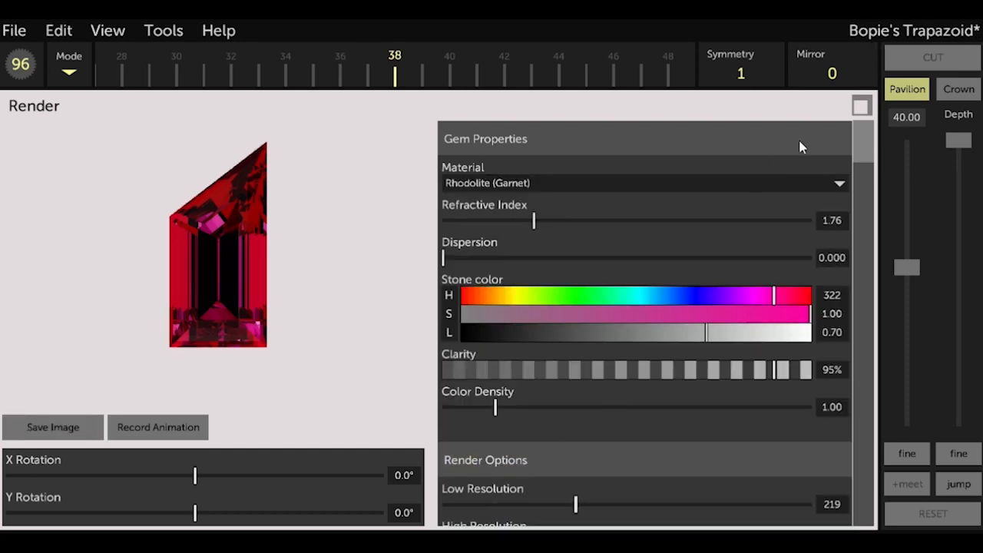
{"action": "left_click", "coordinate": [861, 107]}
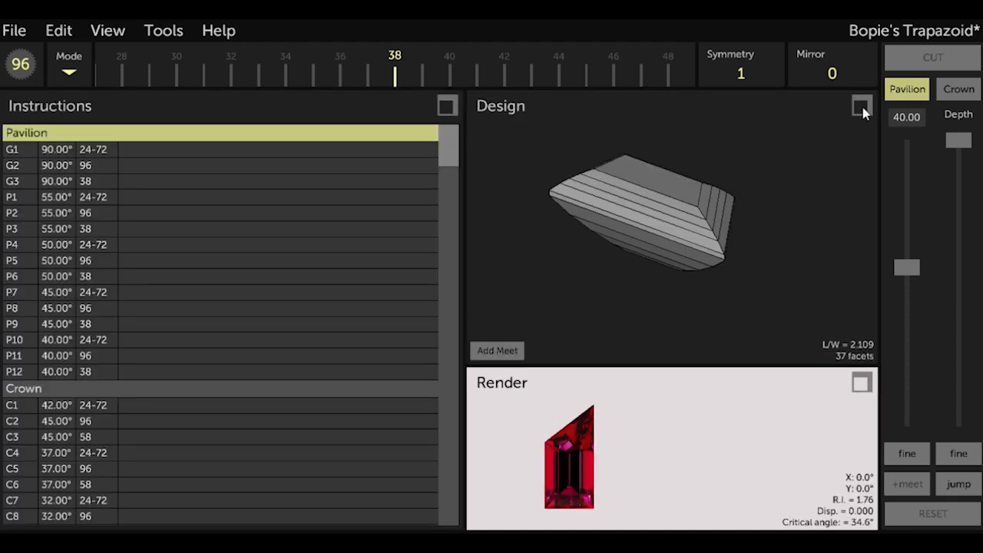
Examine the trapezoid design's tilt performance
{"action": "left_click", "coordinate": [162, 37]}
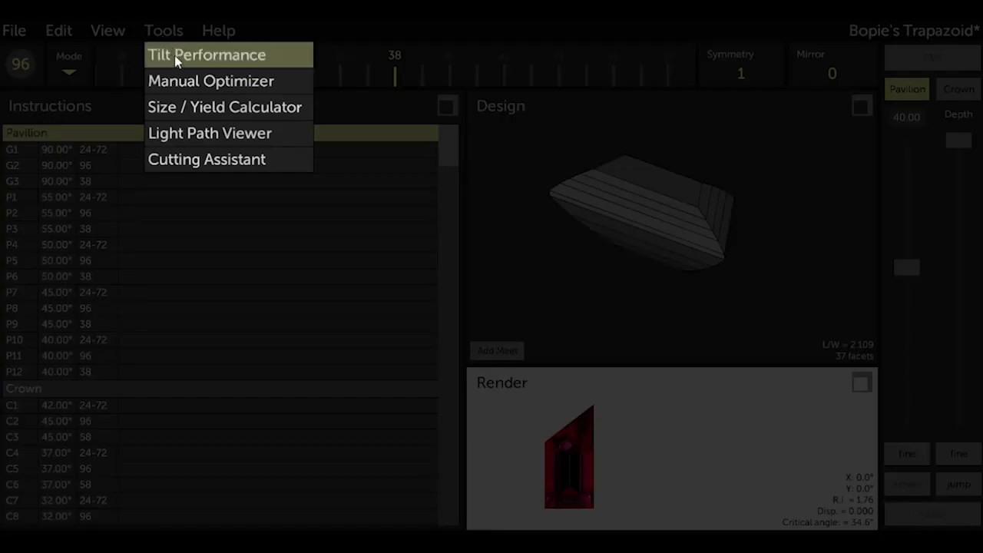
{"action": "left_click", "coordinate": [175, 56]}
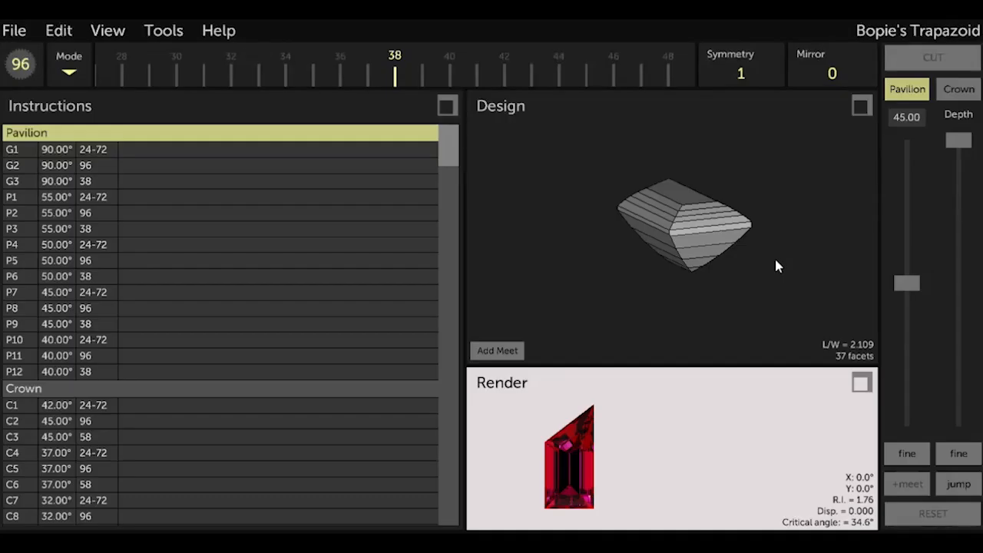
Compare pavilion and crown variants in the Manual Optimizer, and apply the one with 110% pavilion and 100% crown
{"action": "left_click", "coordinate": [165, 33]}
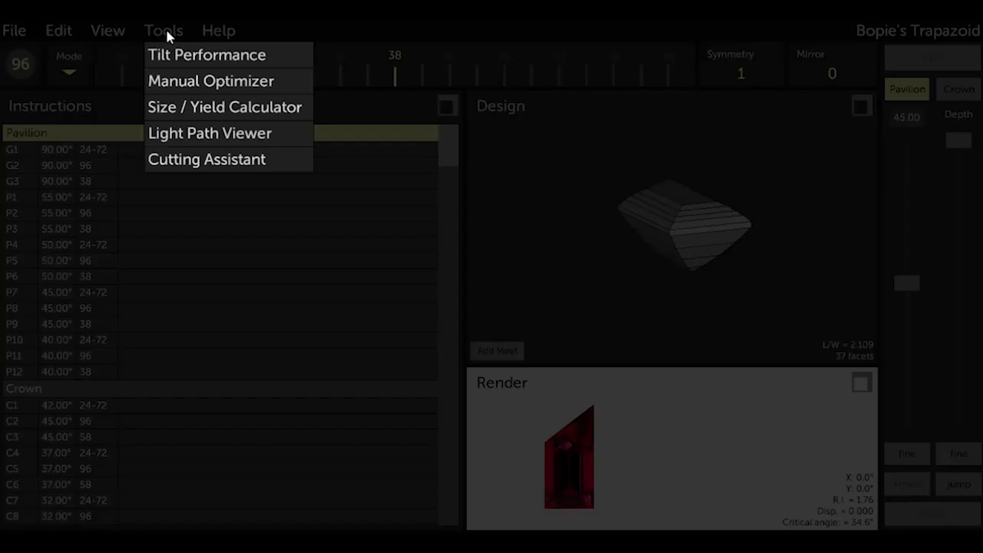
{"action": "left_click", "coordinate": [172, 81]}
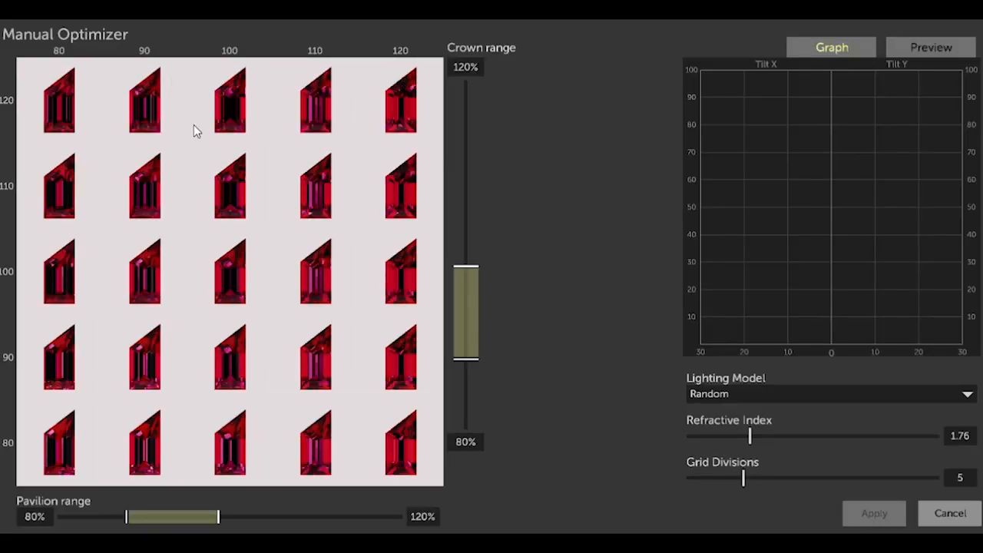
{"action": "left_click", "coordinate": [234, 293]}
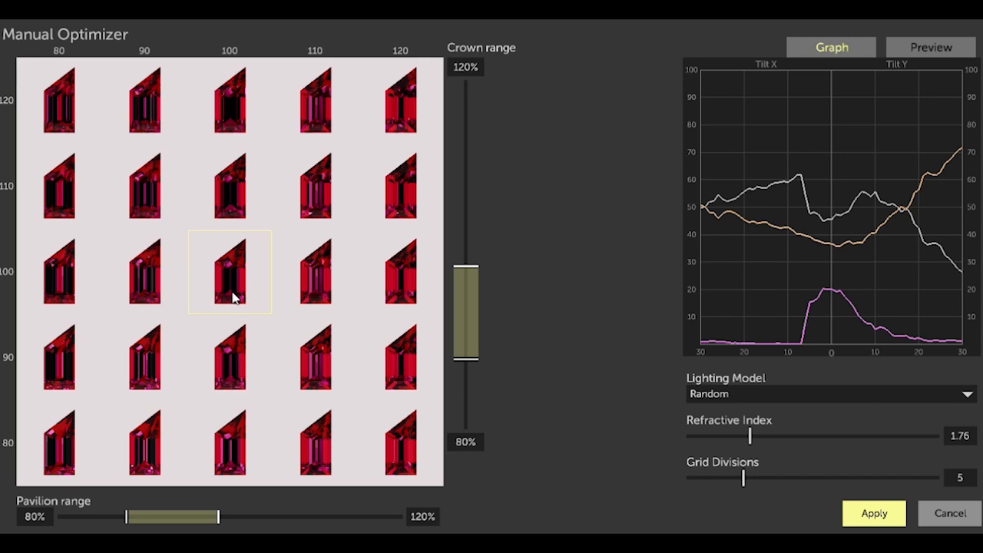
{"action": "left_click", "coordinate": [314, 286]}
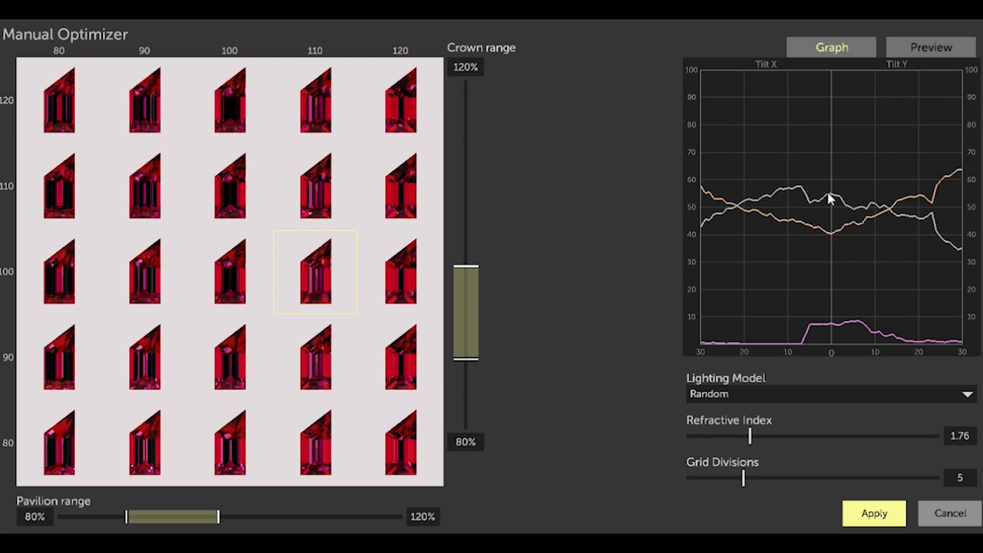
{"action": "left_click", "coordinate": [149, 284]}
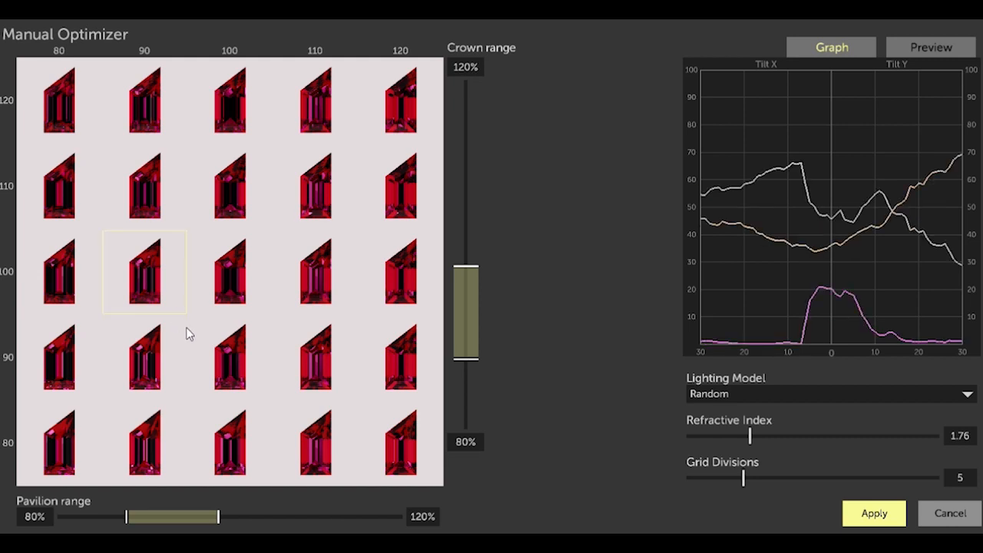
{"action": "left_click", "coordinate": [230, 373]}
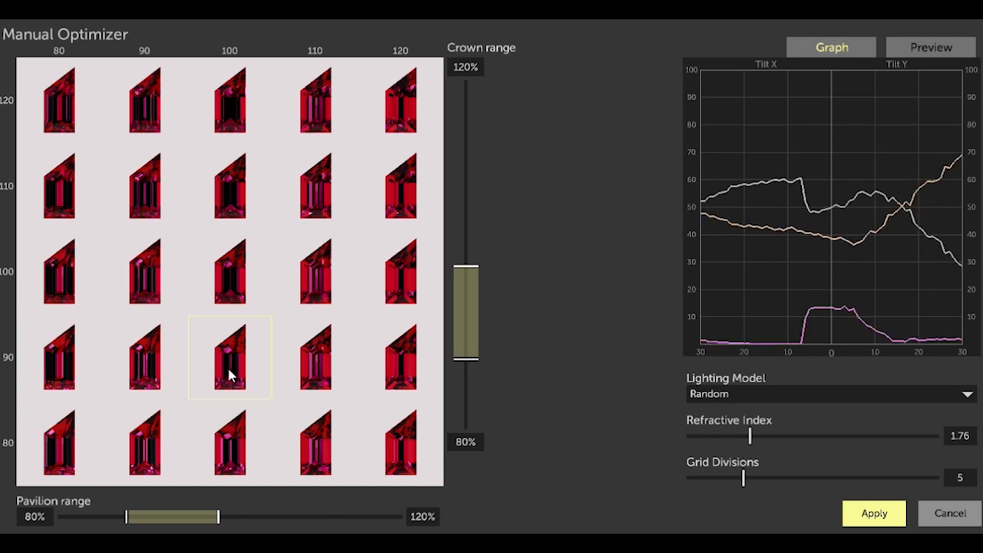
{"action": "left_click", "coordinate": [315, 274]}
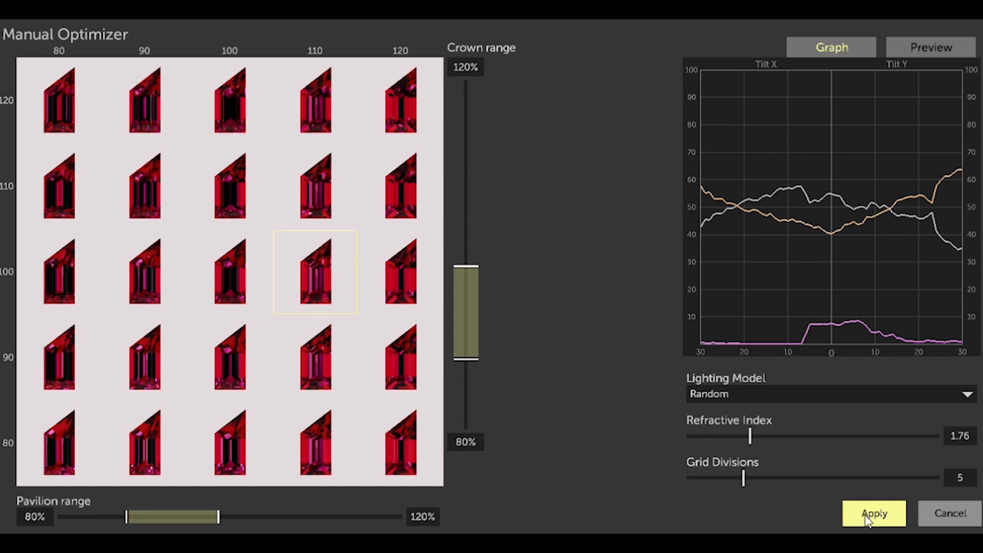
{"action": "left_click", "coordinate": [872, 515]}
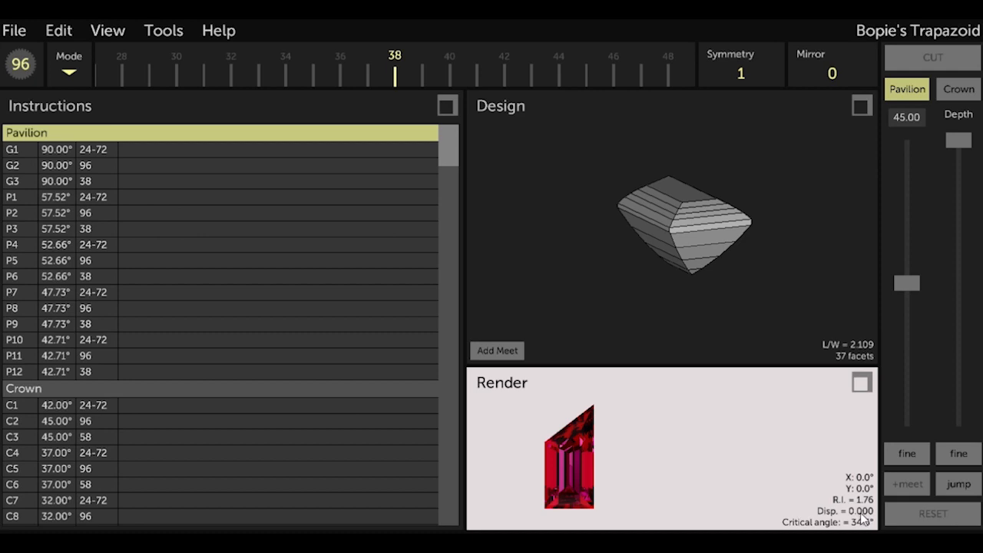